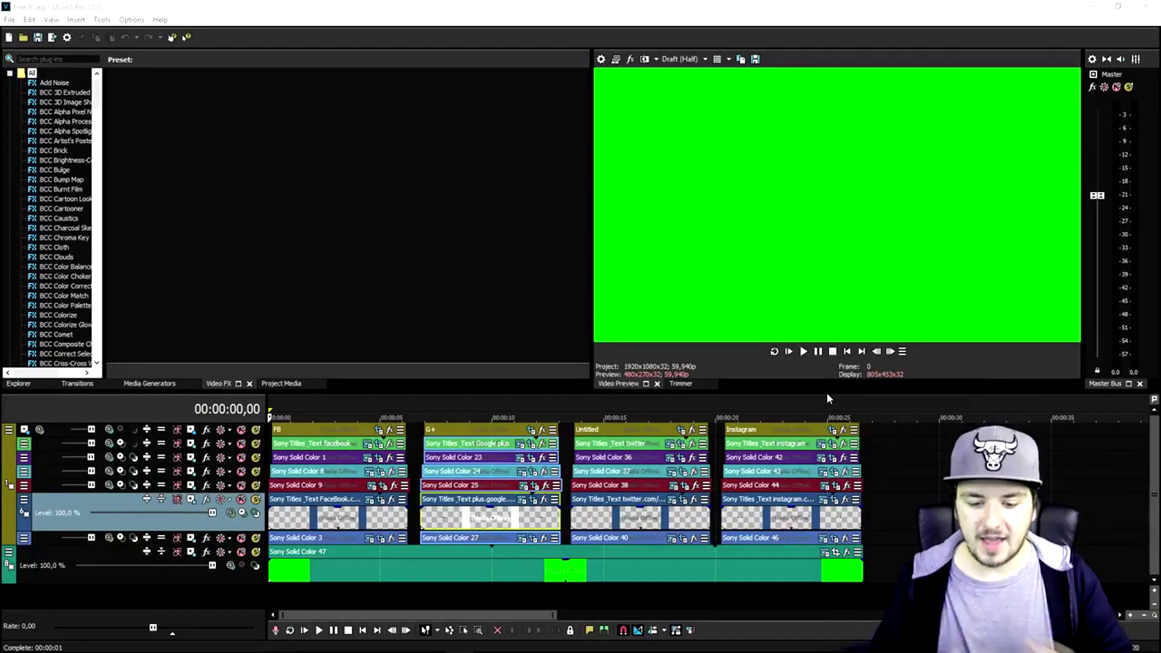
Step: Preview the Google plus, twitter and instagram titles, then return the playhead to the start
click(509, 402)
click(646, 414)
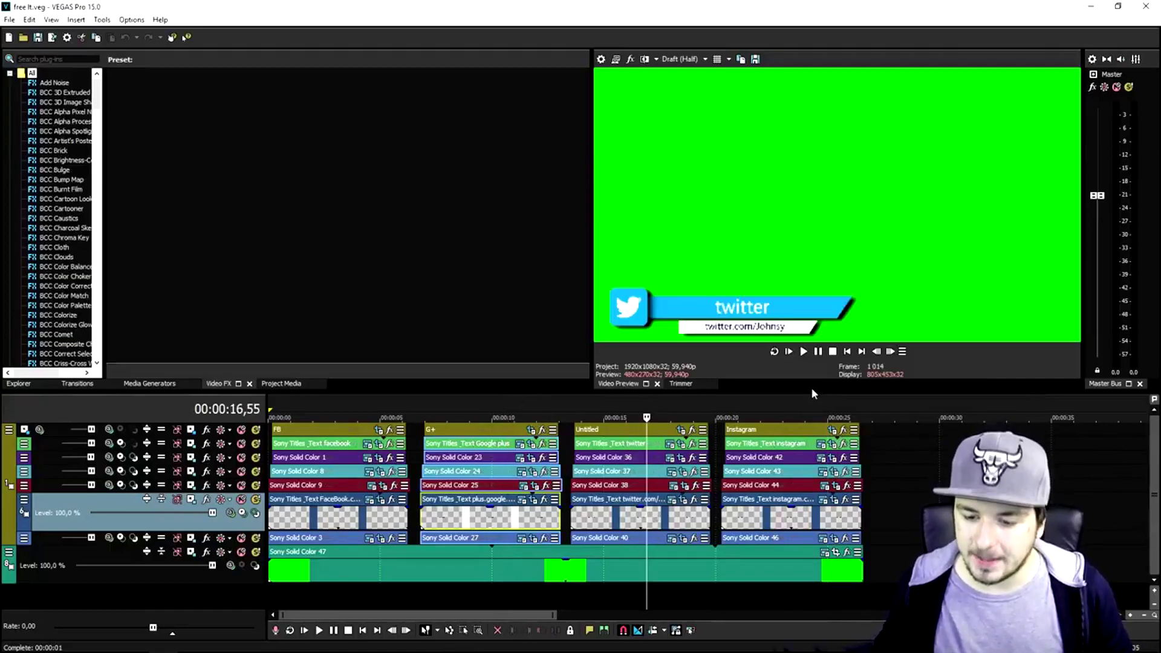
click(809, 413)
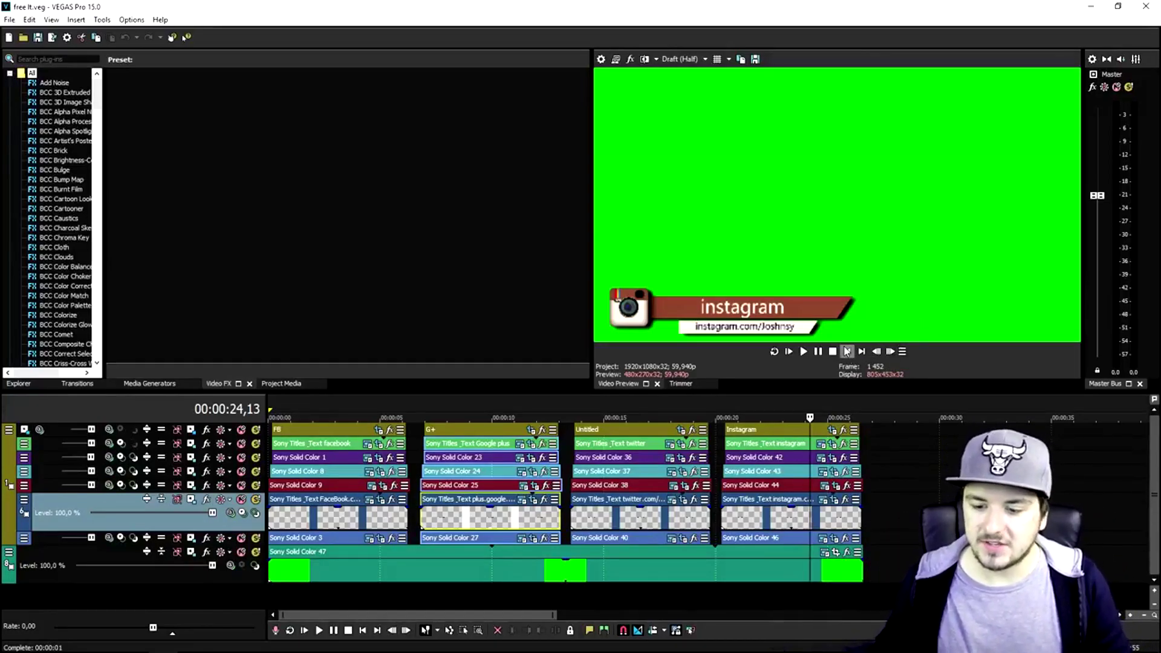
click(848, 352)
scroll(437, 430, up, 3)
scroll(420, 417, down, 5)
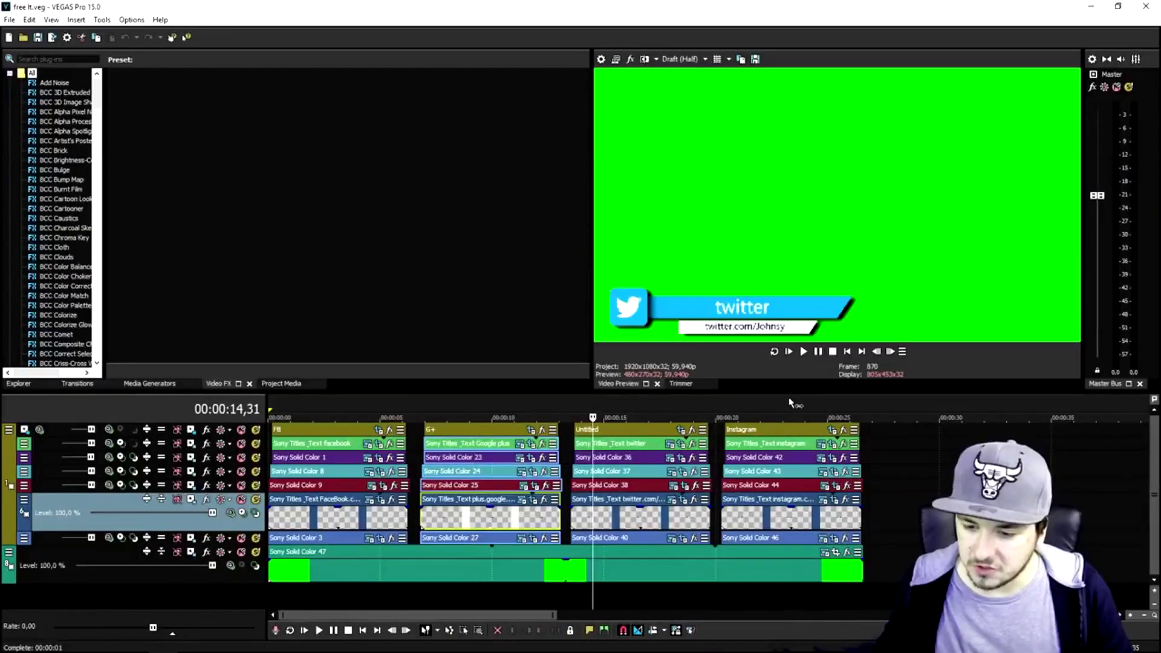
Step: Check the instagram title, then preview the facebook title at about 2.5 seconds
click(791, 404)
key(ctrl+Home)
scroll(502, 437, up, 4)
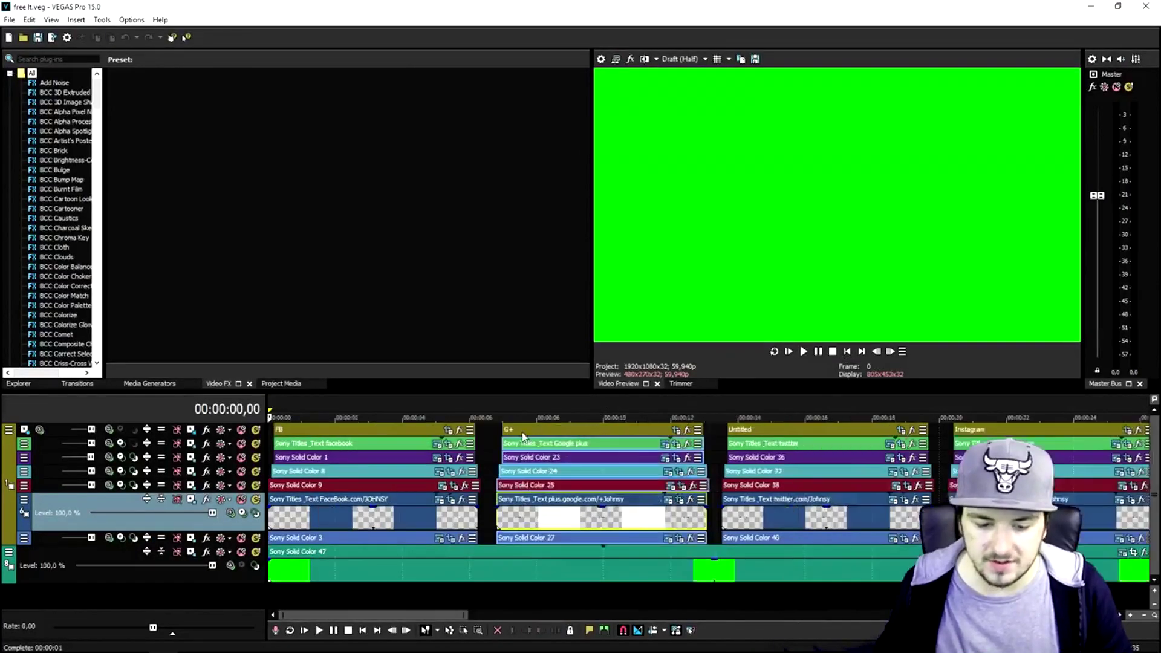
scroll(501, 437, down, 4)
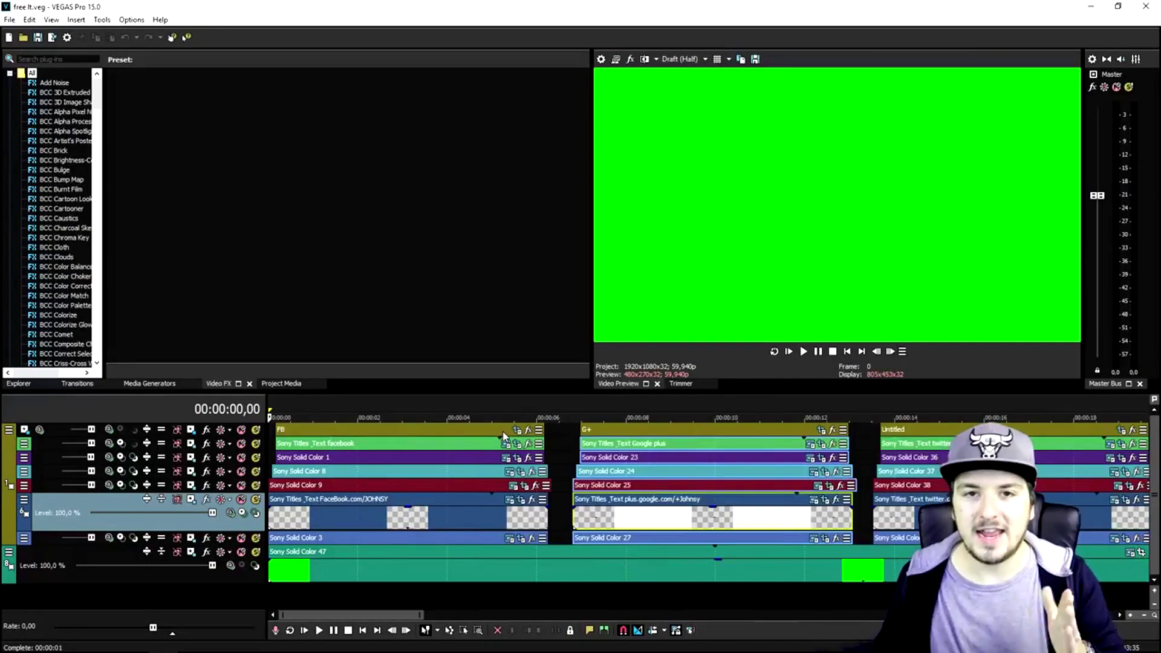
click(397, 415)
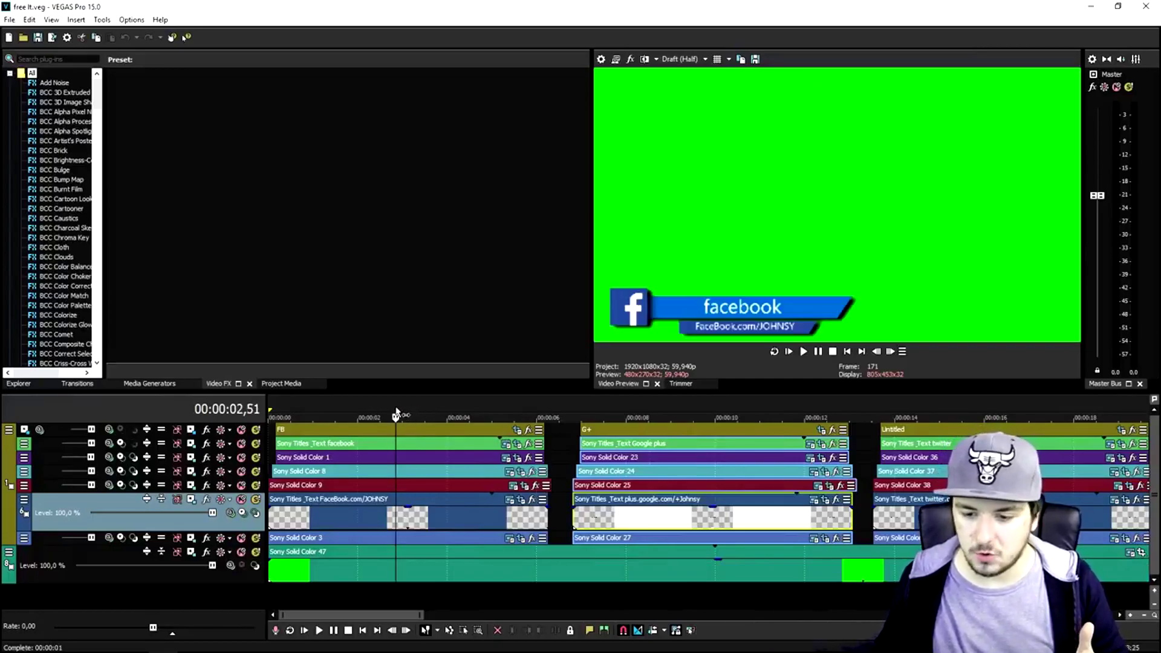
click(847, 352)
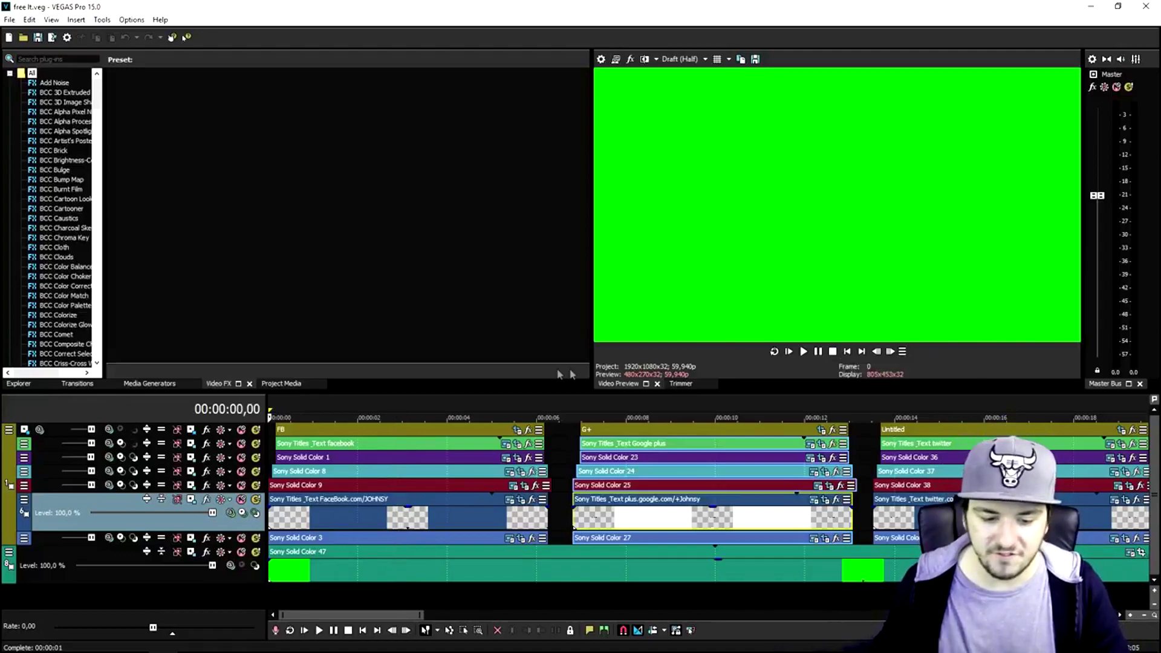
scroll(381, 402, down, 4)
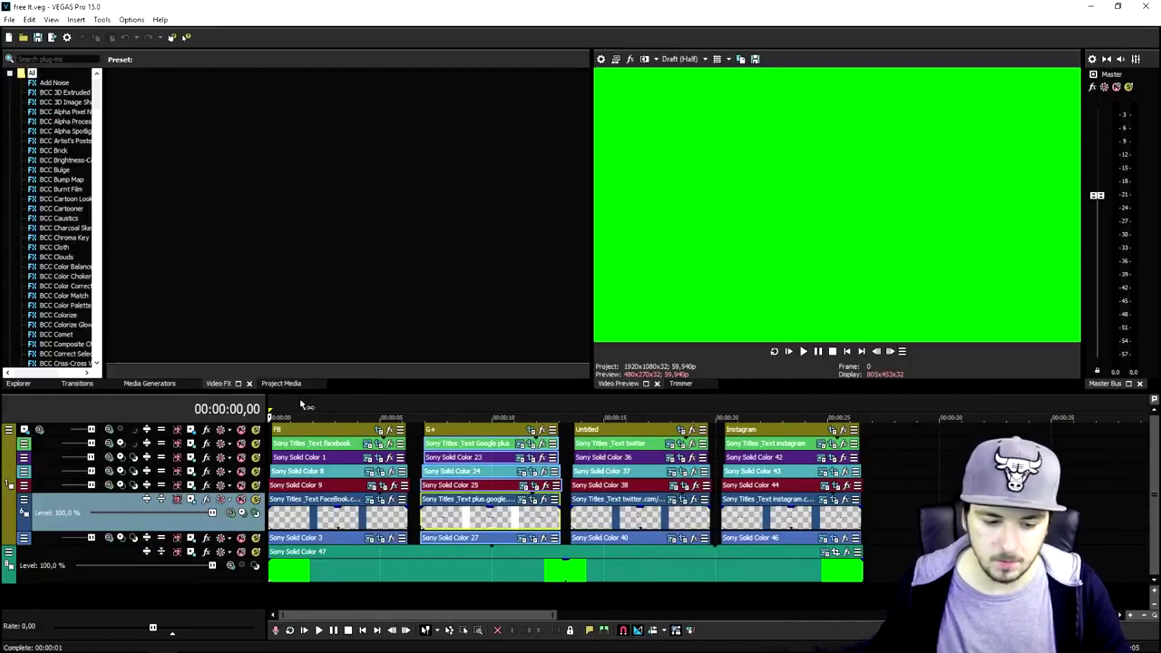
scroll(311, 408, up, 5)
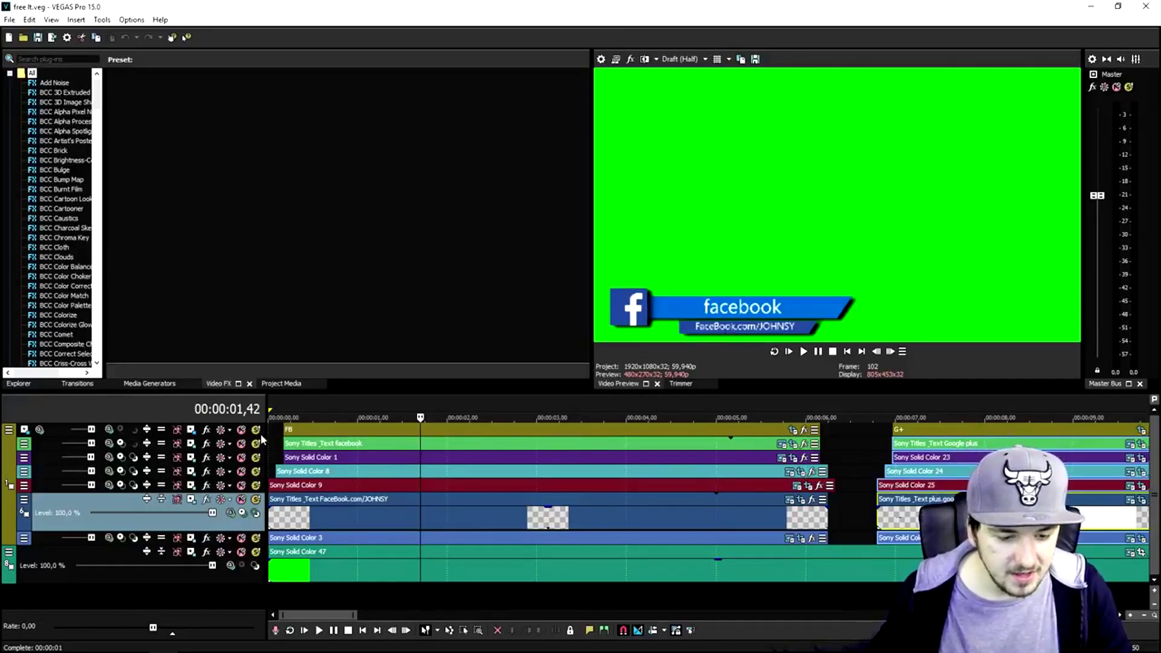
Step: Expand the FB, facebook text, Solid Color 1 and Solid Color 8 tracks to show their level rows
click(223, 433)
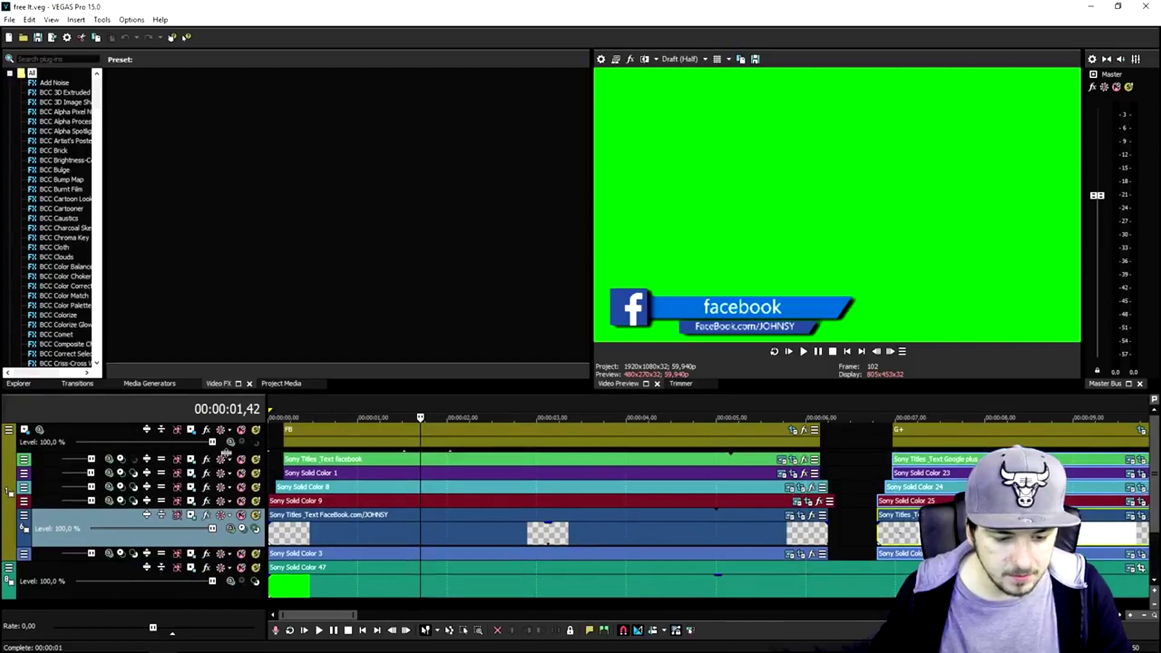
click(225, 472)
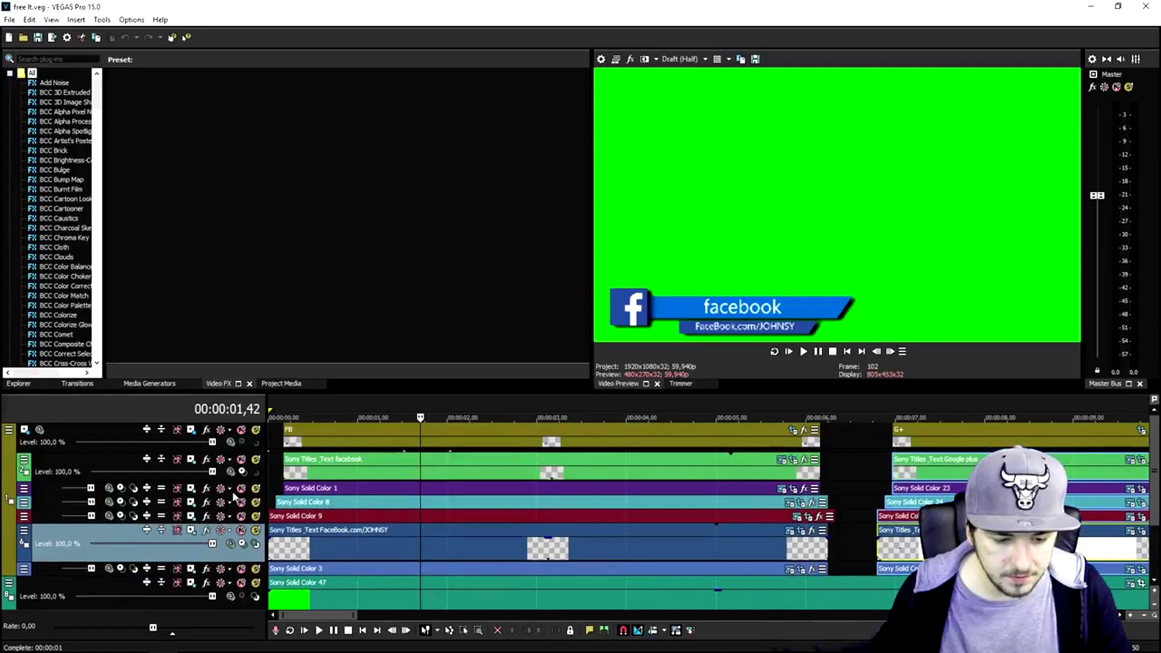
click(228, 490)
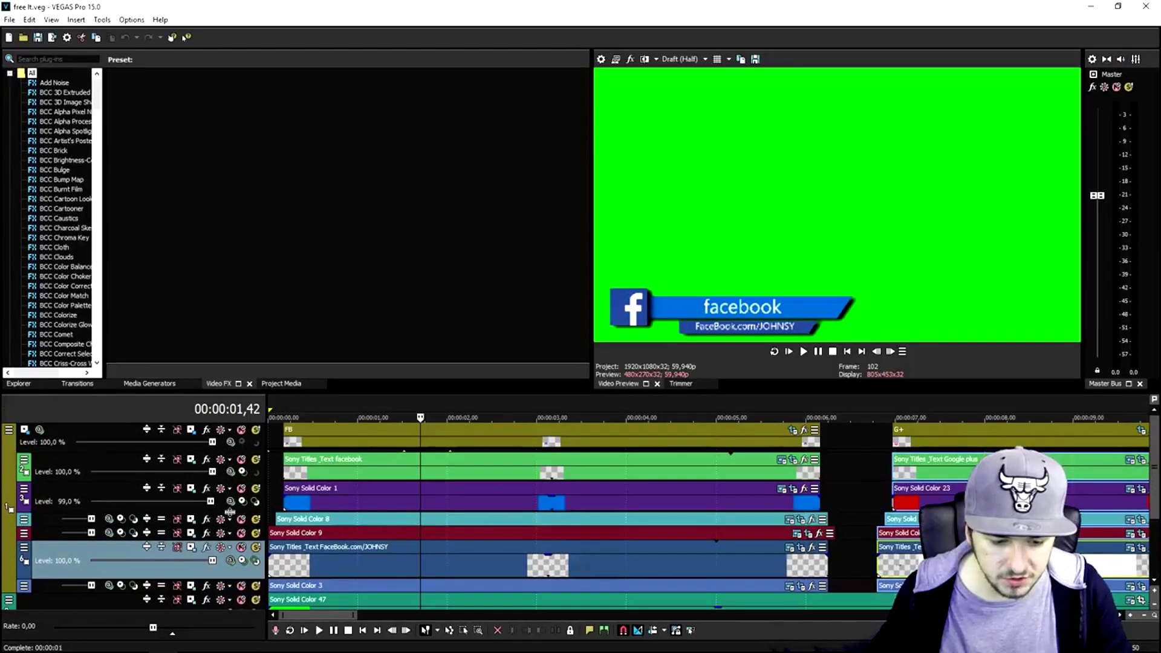
click(221, 521)
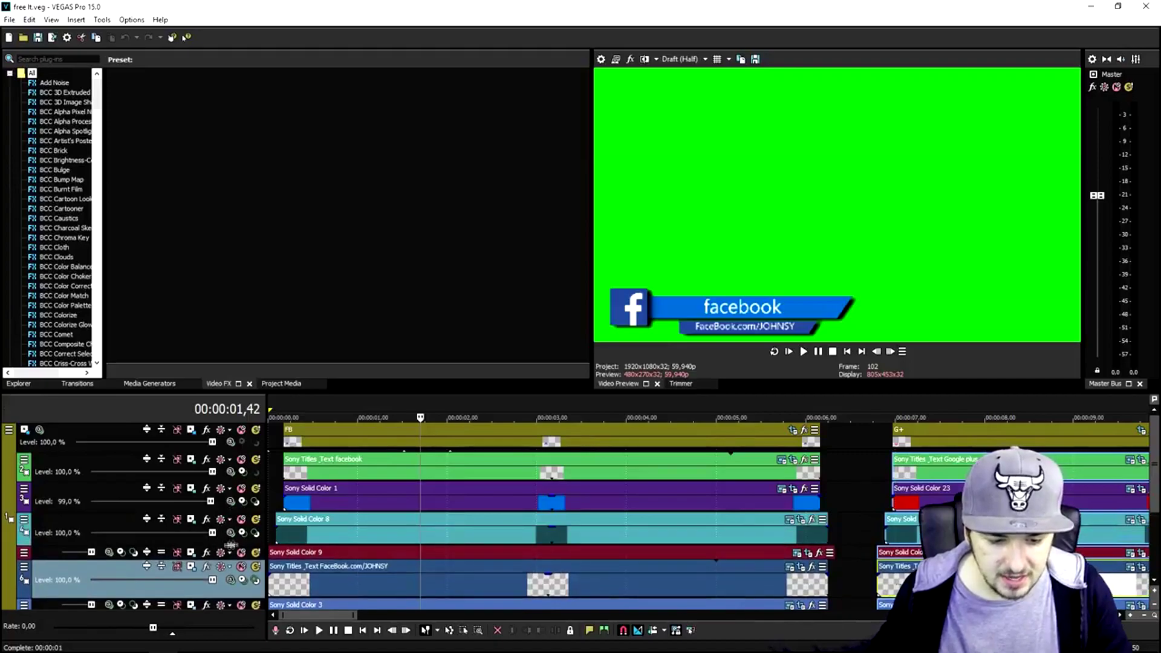
Step: Make the FB track taller and park the playhead where the facebook title fully shows
click(339, 451)
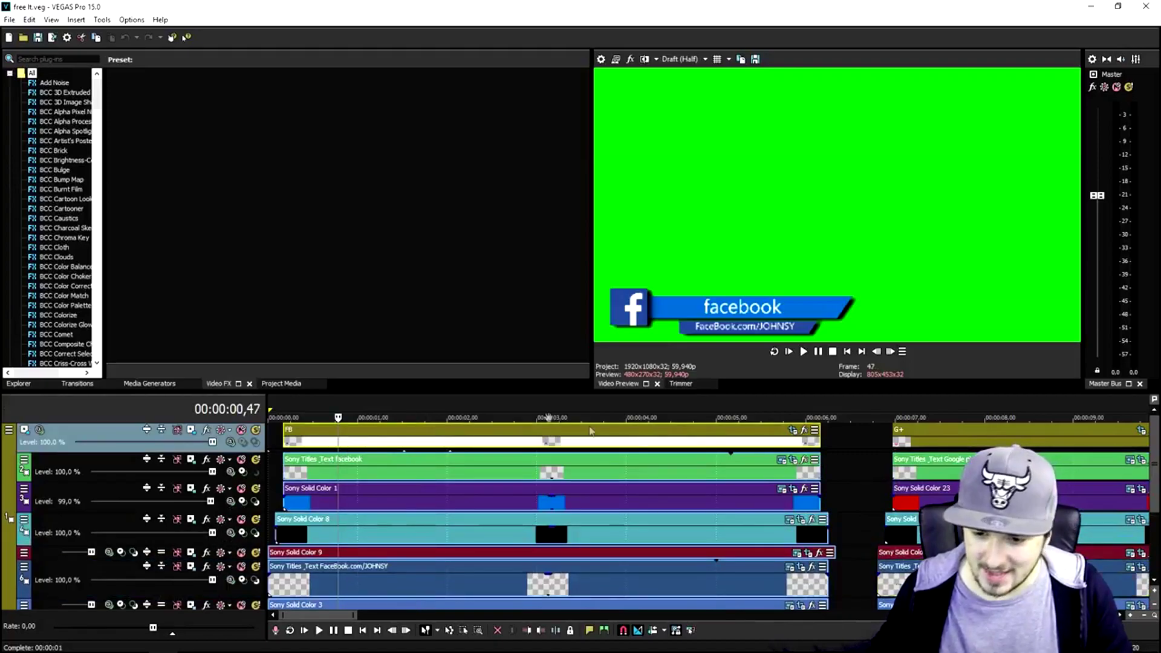
click(383, 478)
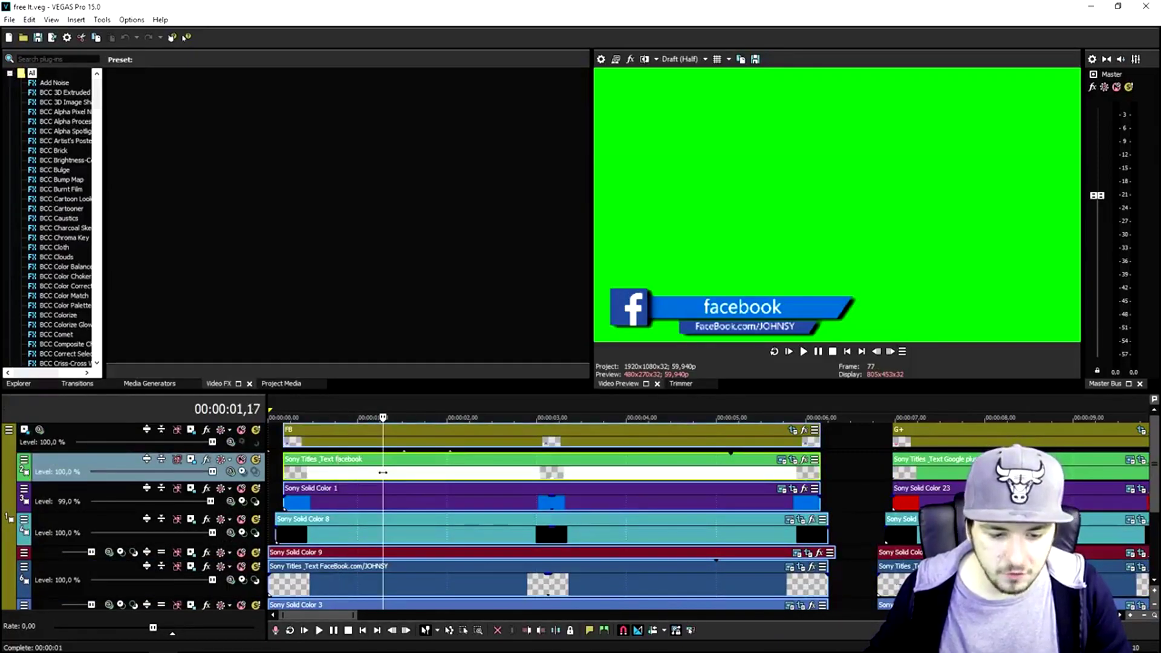
drag(241, 450, 241, 464)
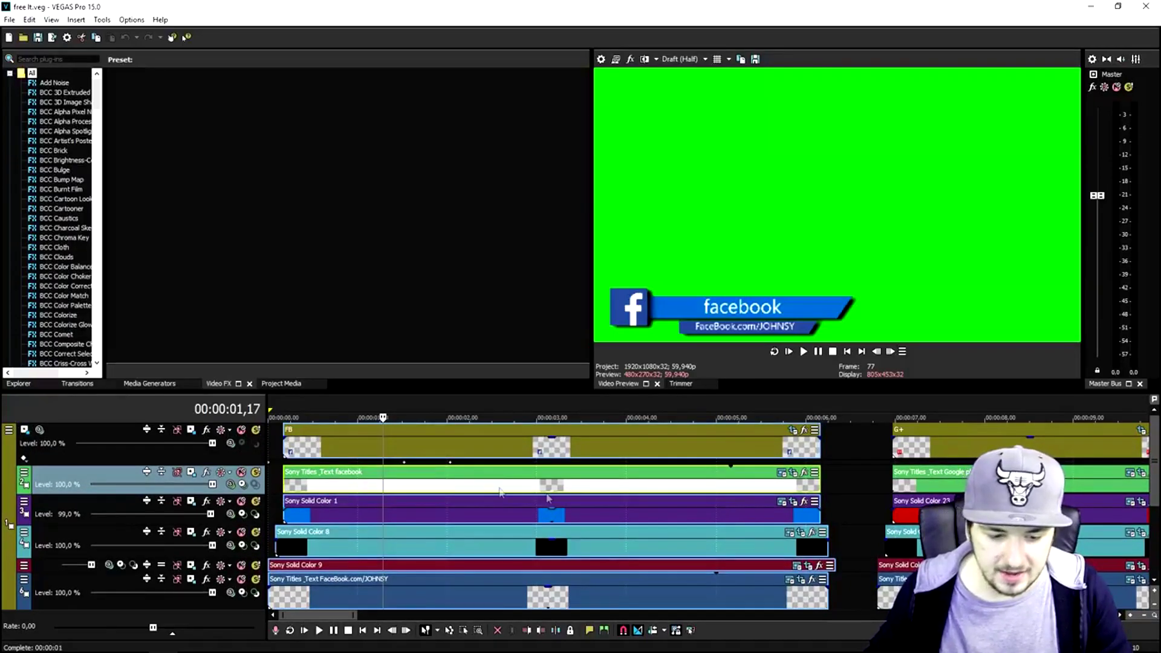
click(421, 491)
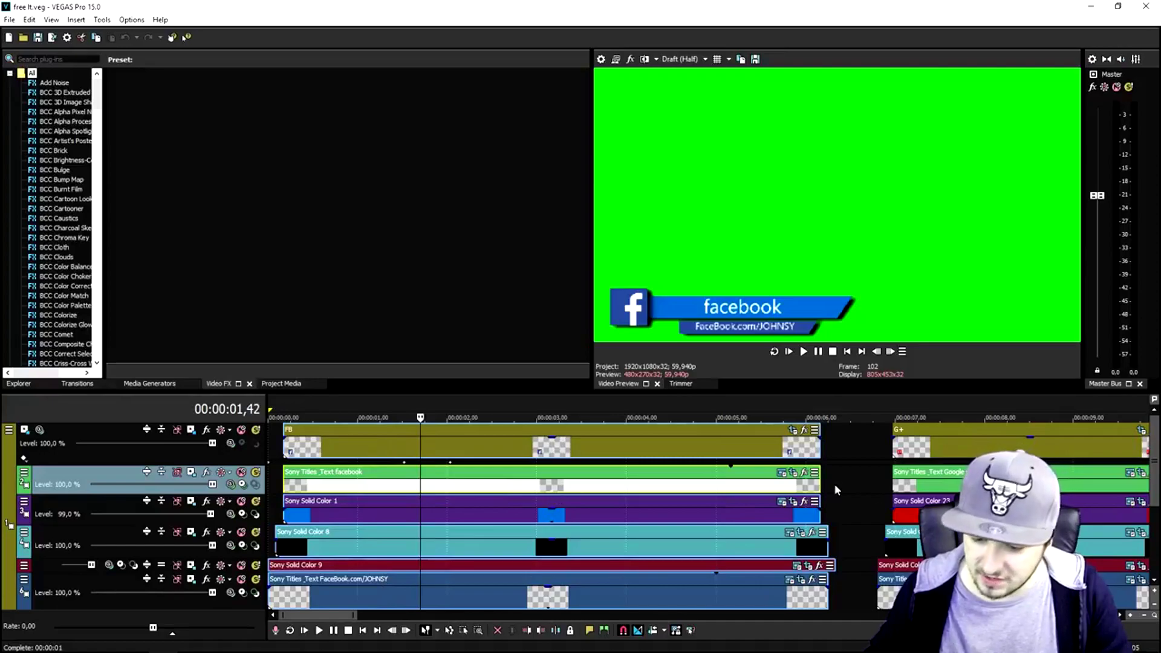
click(781, 476)
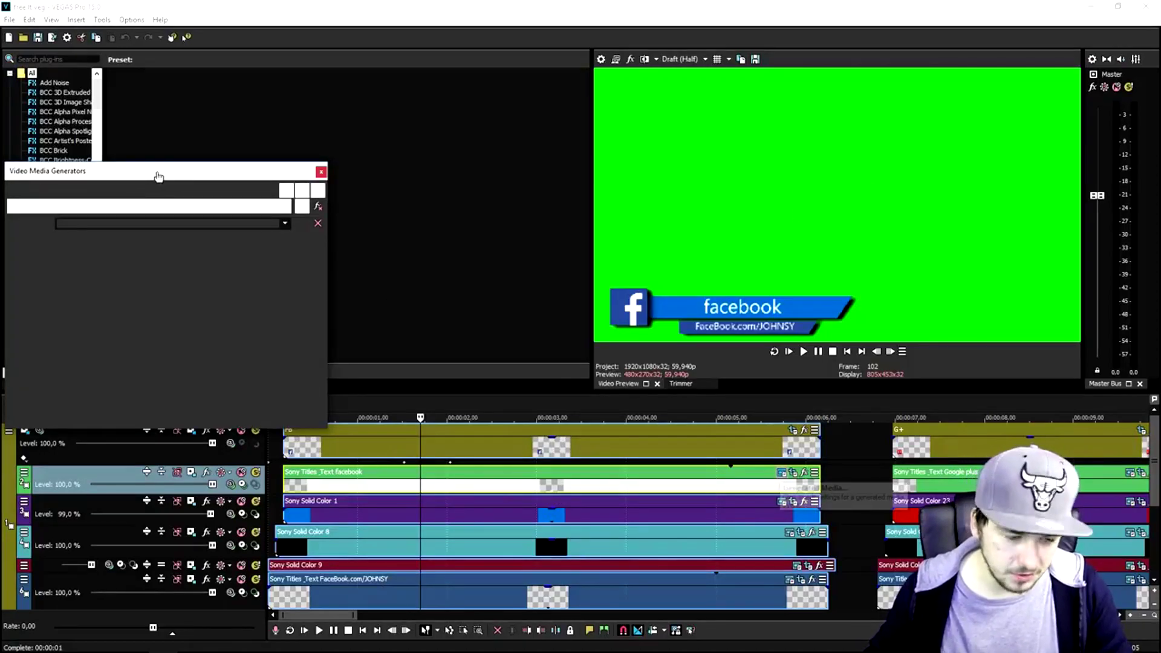
Step: Change the heading text to 'Facebook' and shift it left beside the logo
drag(123, 172, 290, 97)
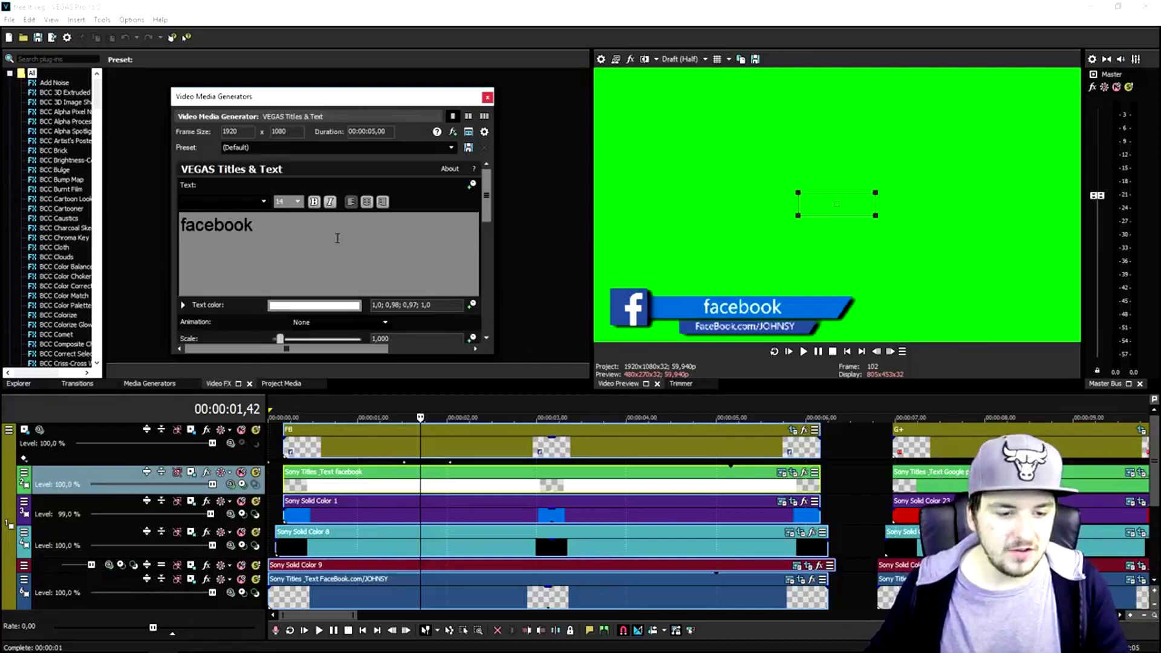
key(ctrl+a)
text(F)
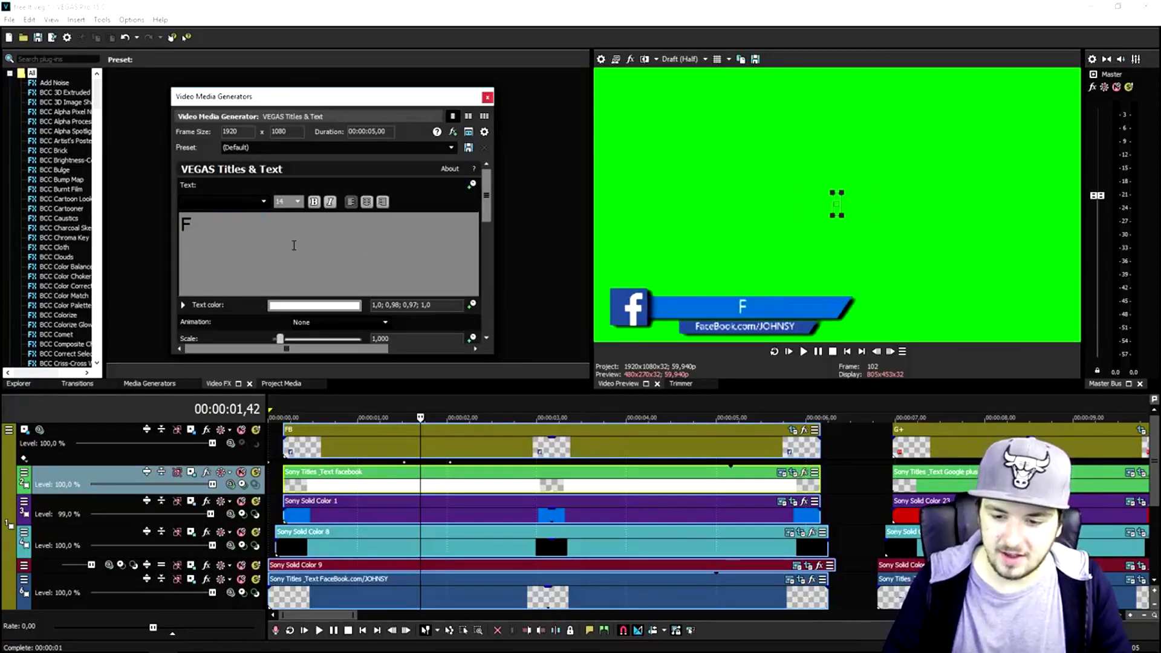
text(acebook)
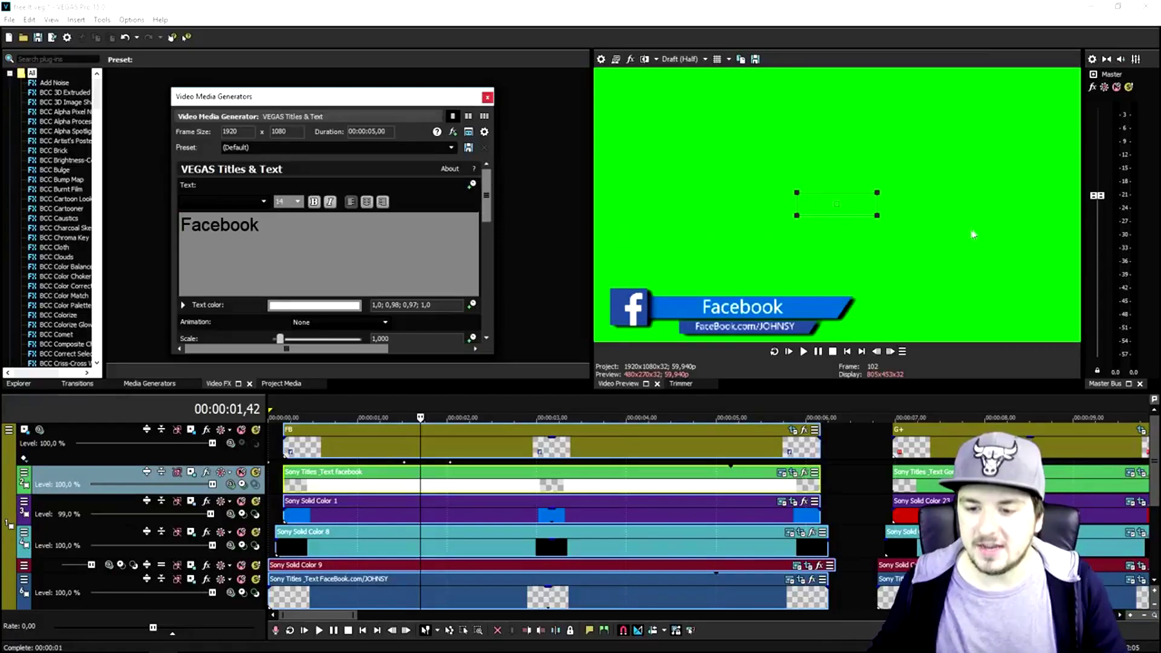
drag(824, 204, 775, 204)
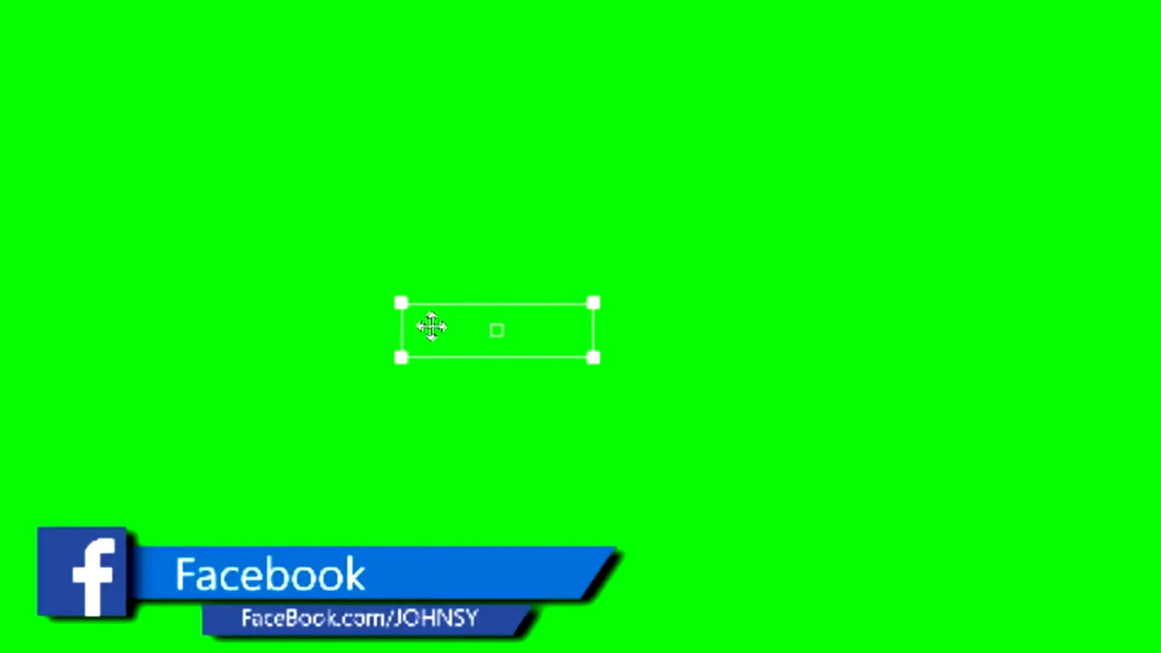
mouse_move(431, 326)
mouse_down()
mouse_move(446, 337)
mouse_move(454, 326)
mouse_up()
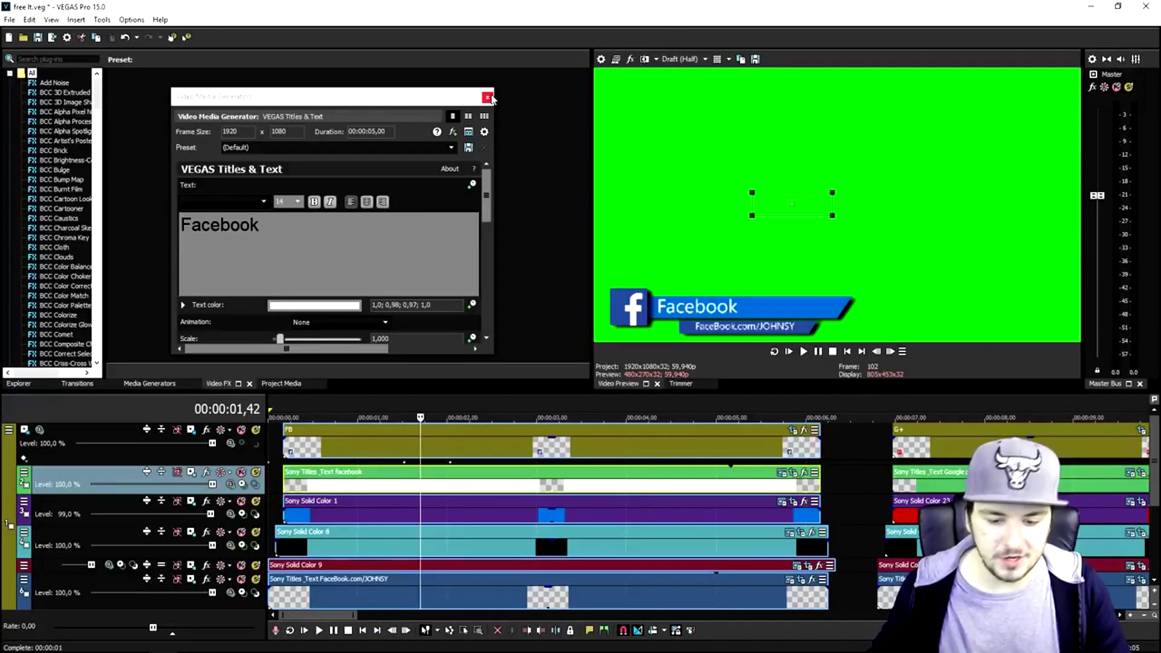
click(487, 97)
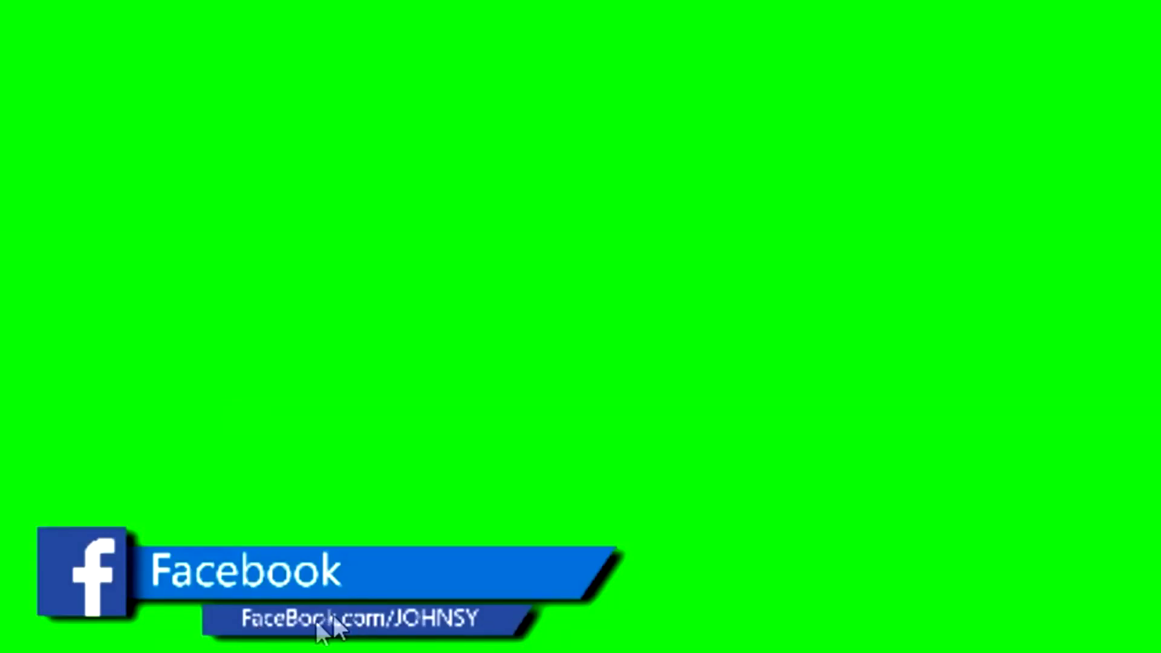
Step: Set the preview quality to Draft (Full)
click(245, 7)
mouse_move(238, 20)
click(390, 39)
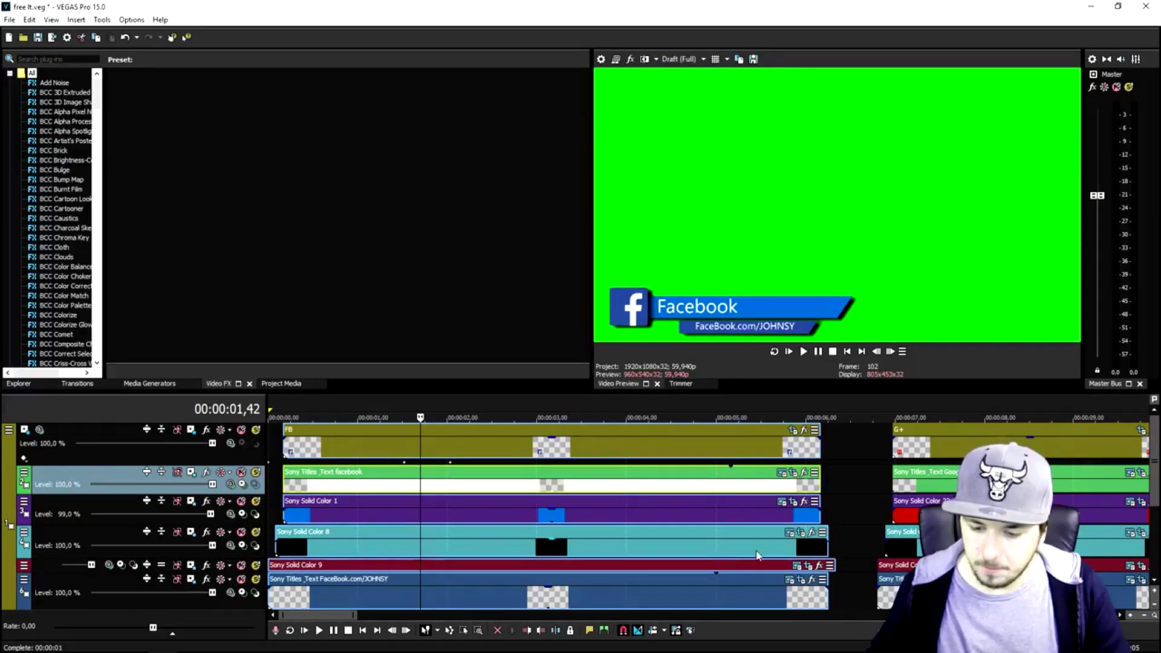
click(790, 580)
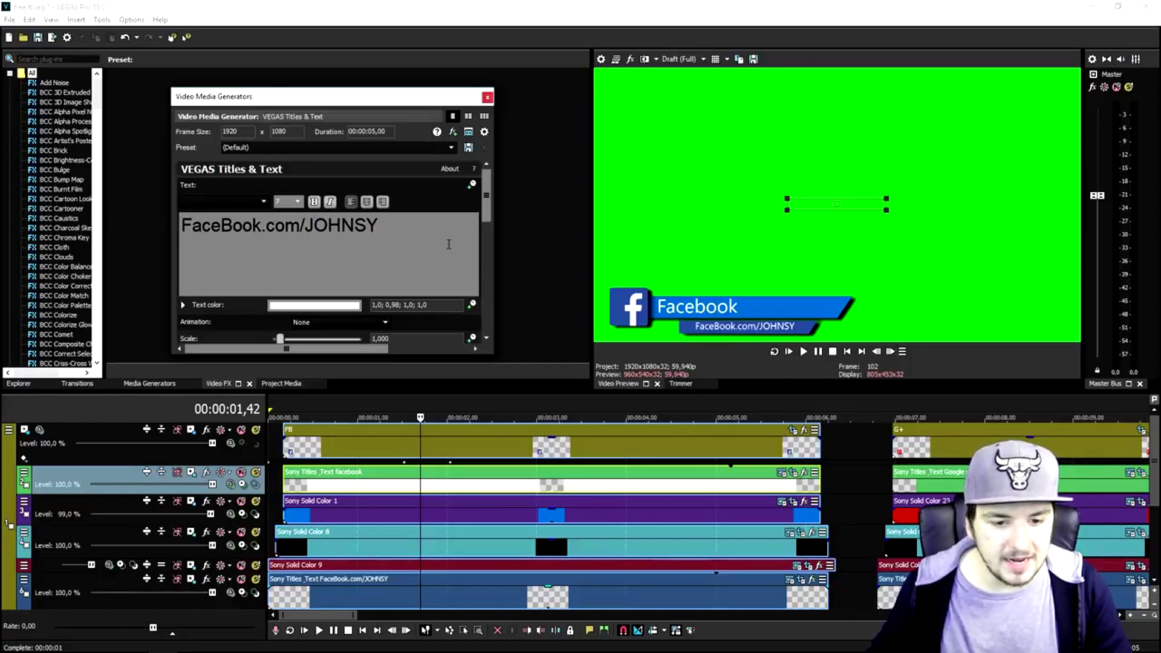
Step: Replace the link line with the creator's facebook.com address and scale it to 0,954 to fit the banner
key(ctrl+a)
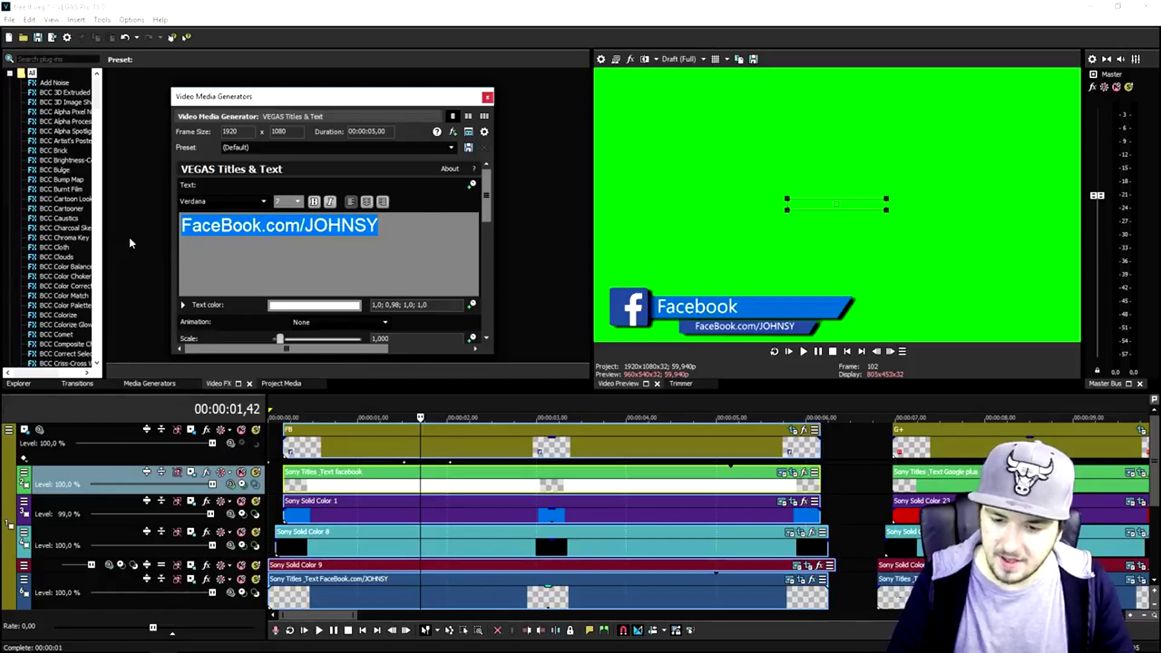
text(facebook.com)
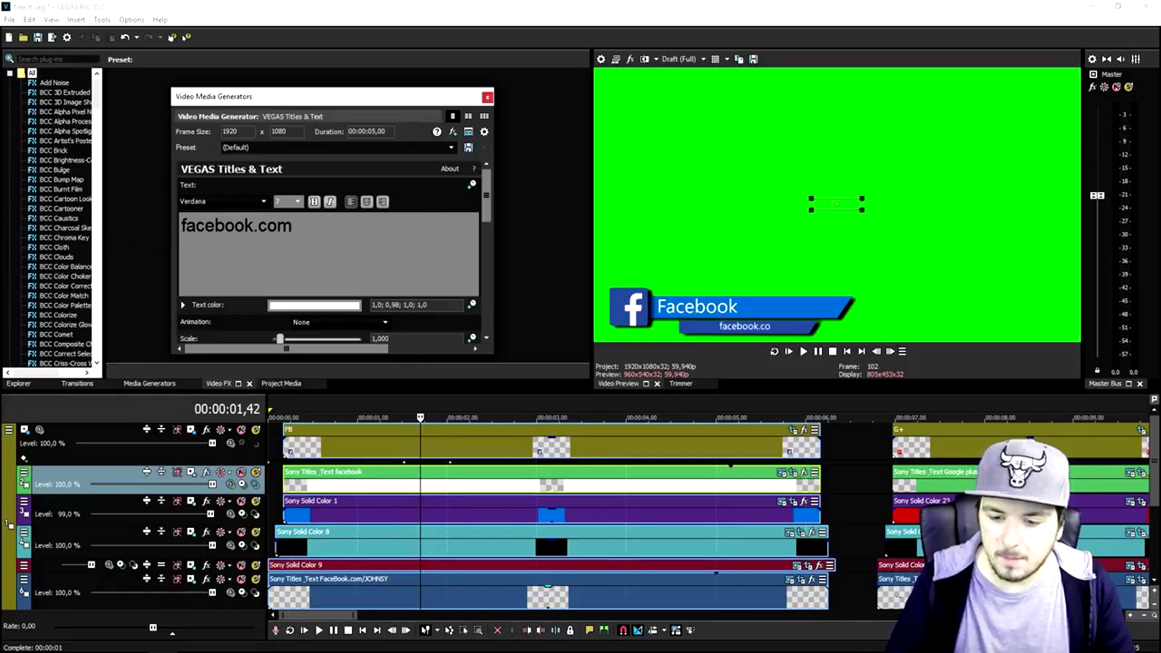
text(/Just)
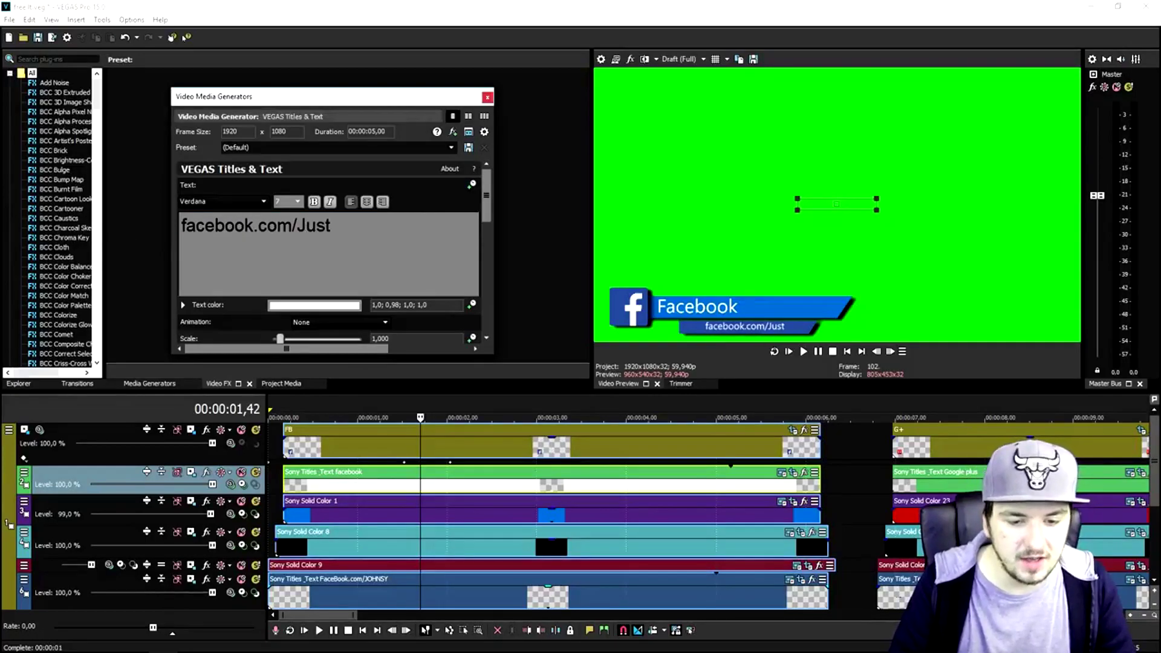
text(AlexHalfor)
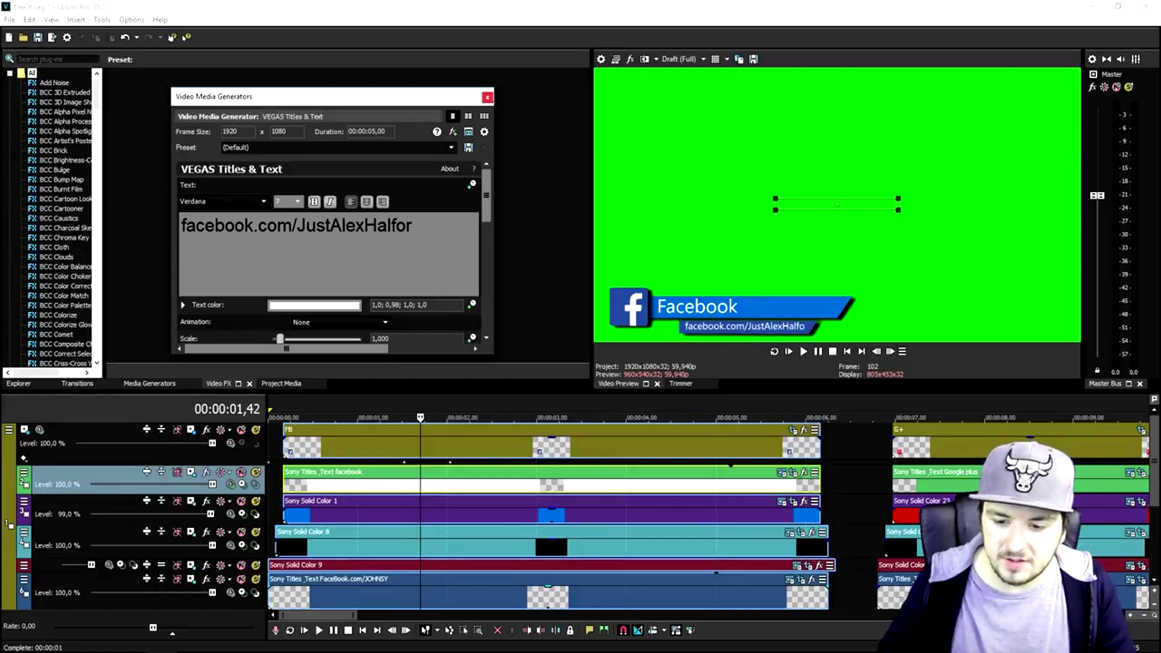
text(d)
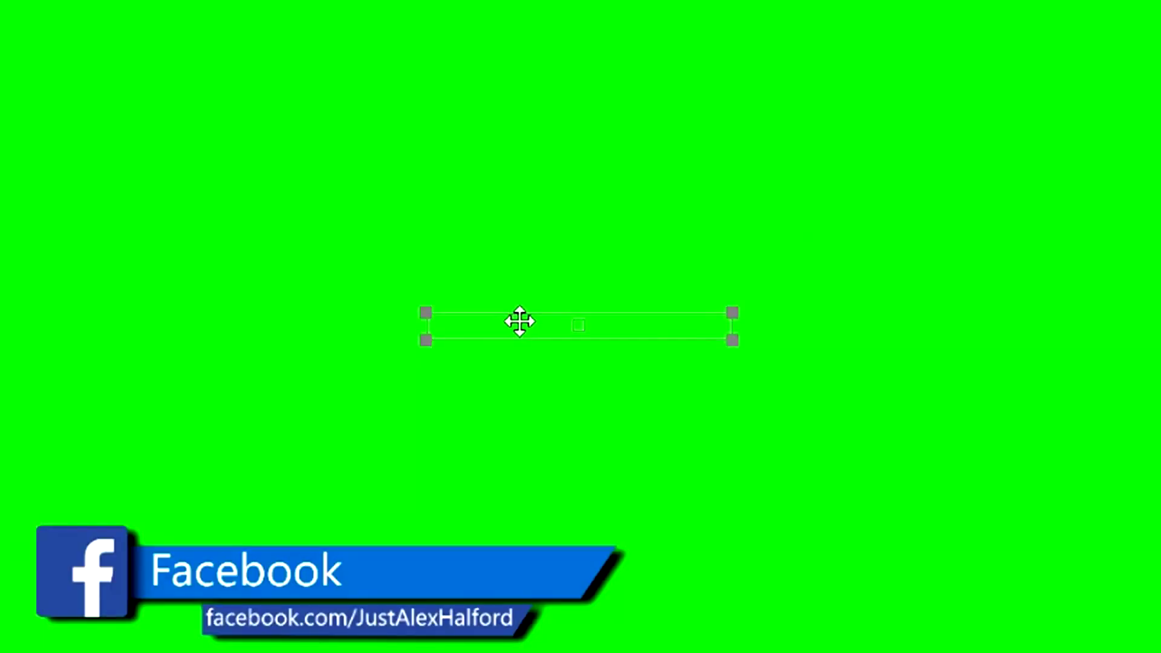
drag(811, 203, 813, 204)
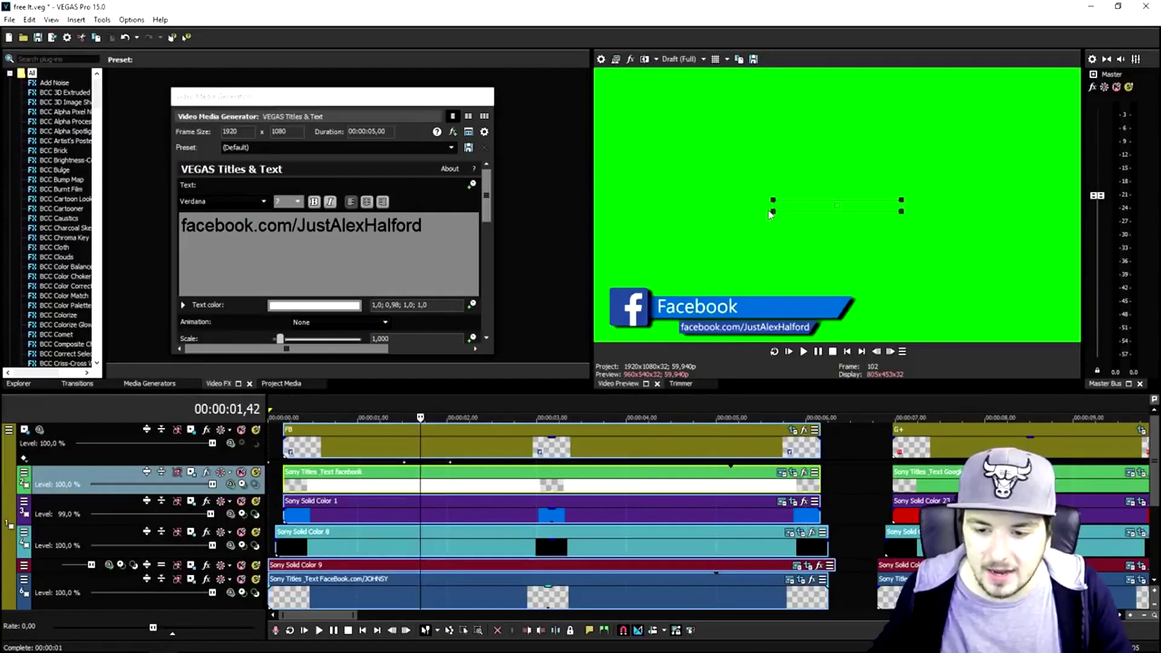
drag(772, 212, 776, 210)
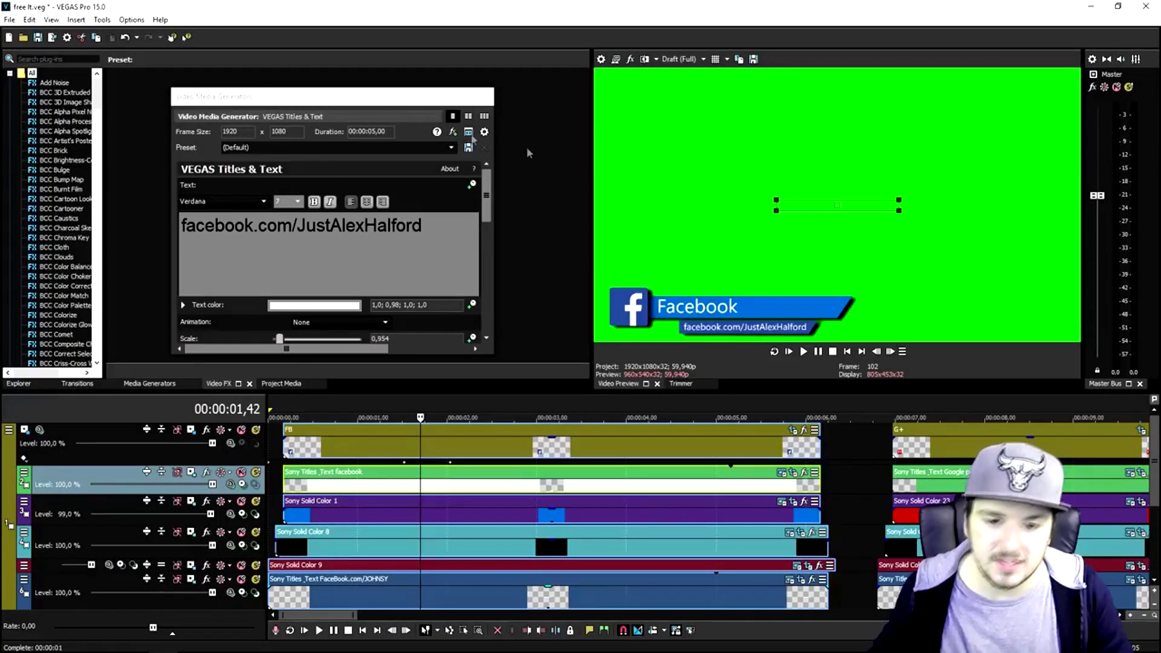
click(482, 98)
scroll(565, 402, down, 3)
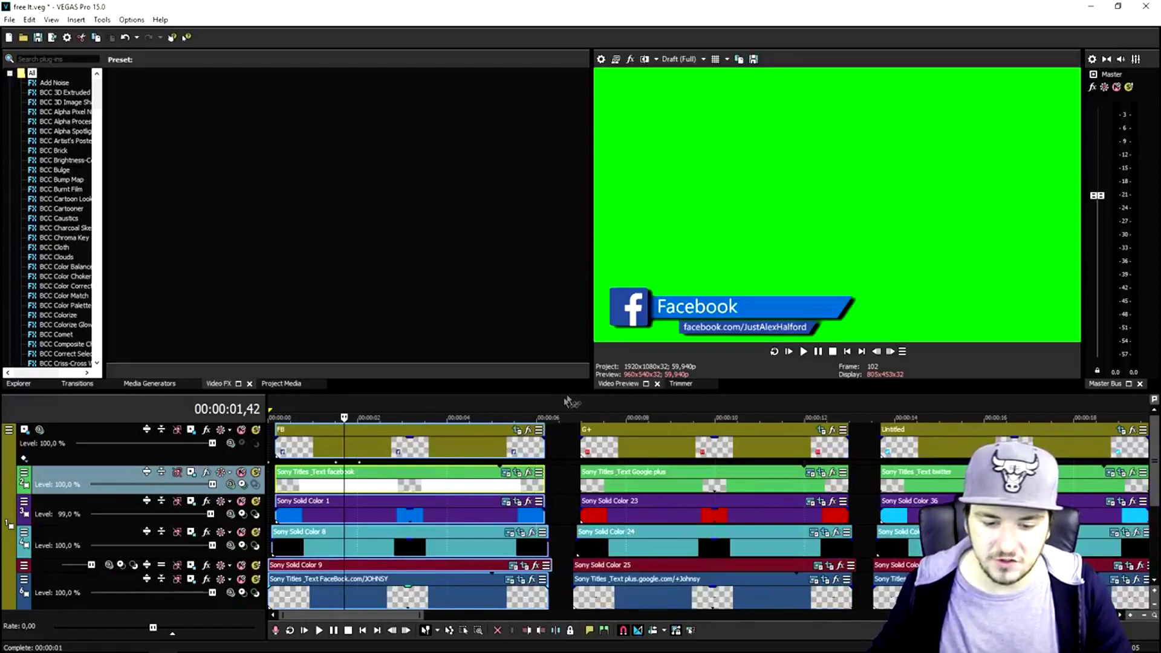
Step: Move the playhead to the Google plus lower third at 00:00:08,58 and show the Project Media files
click(492, 405)
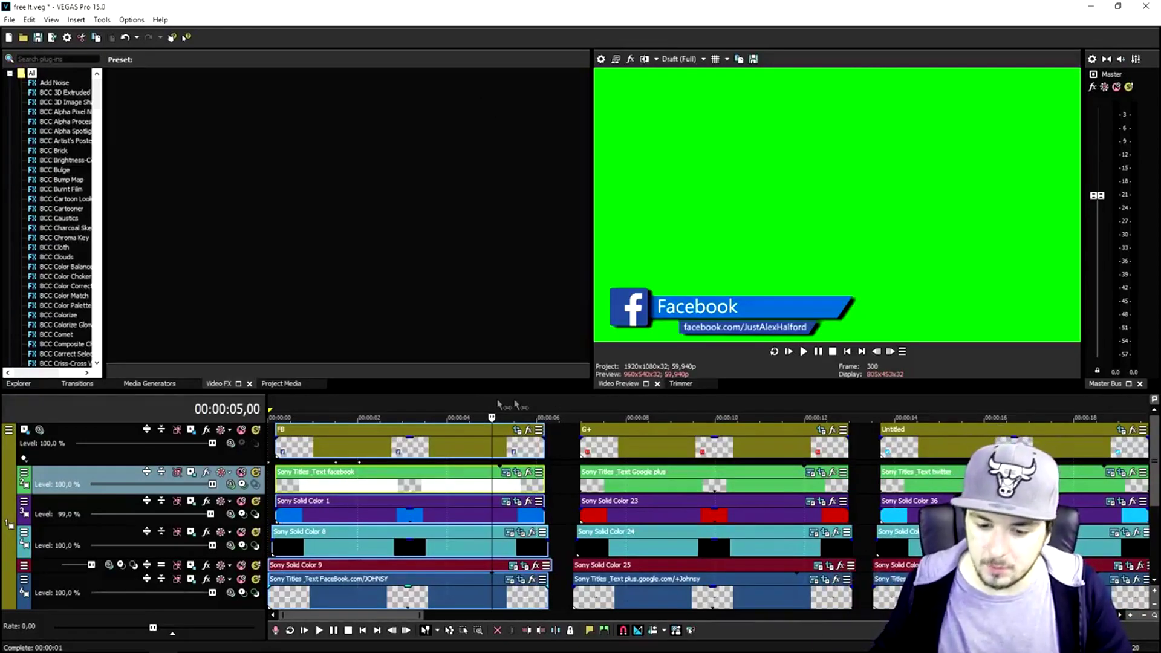
click(671, 404)
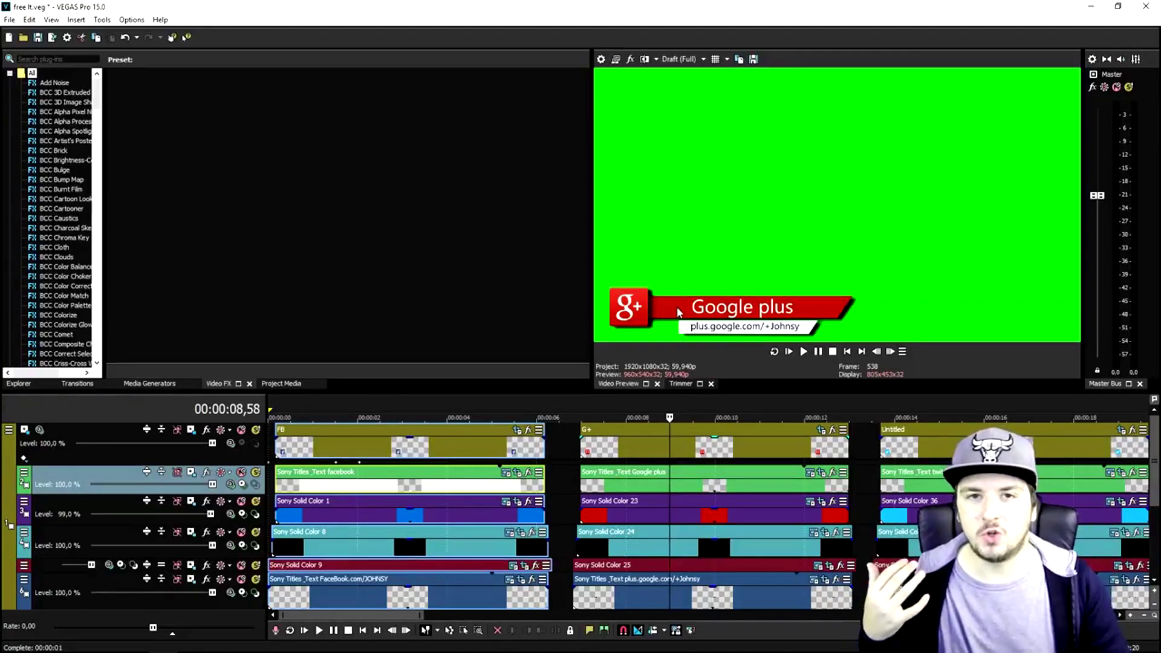
click(277, 384)
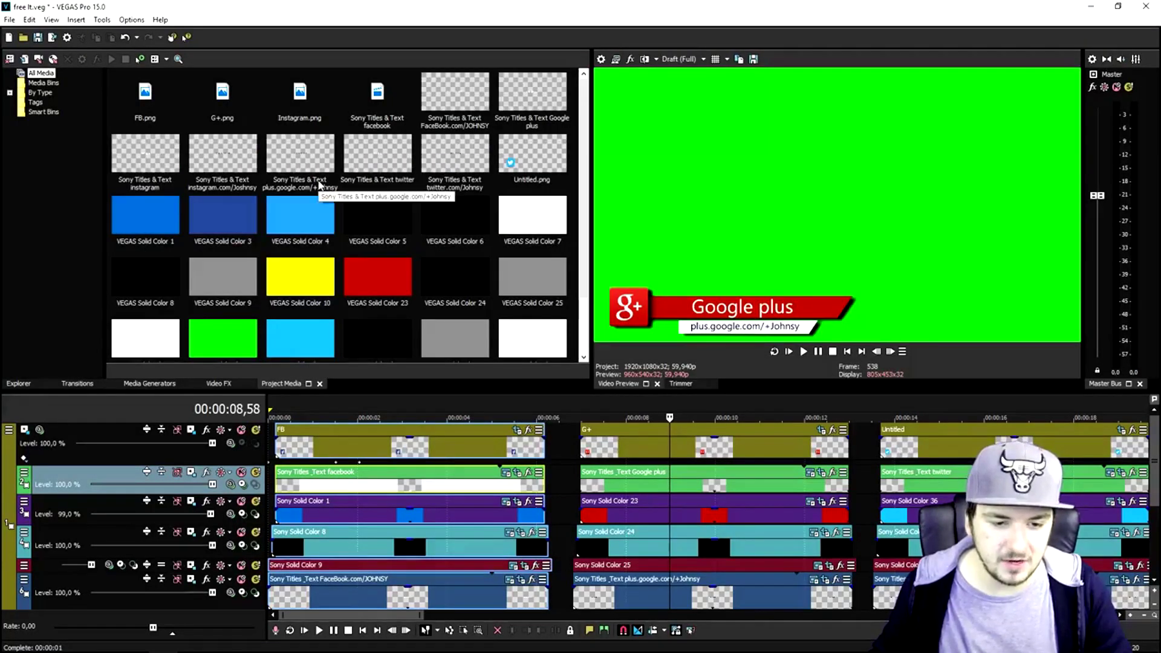
Step: Replace the G+.png media with the Twitch icon image
scroll(325, 188, down, 1)
scroll(426, 202, up, 1)
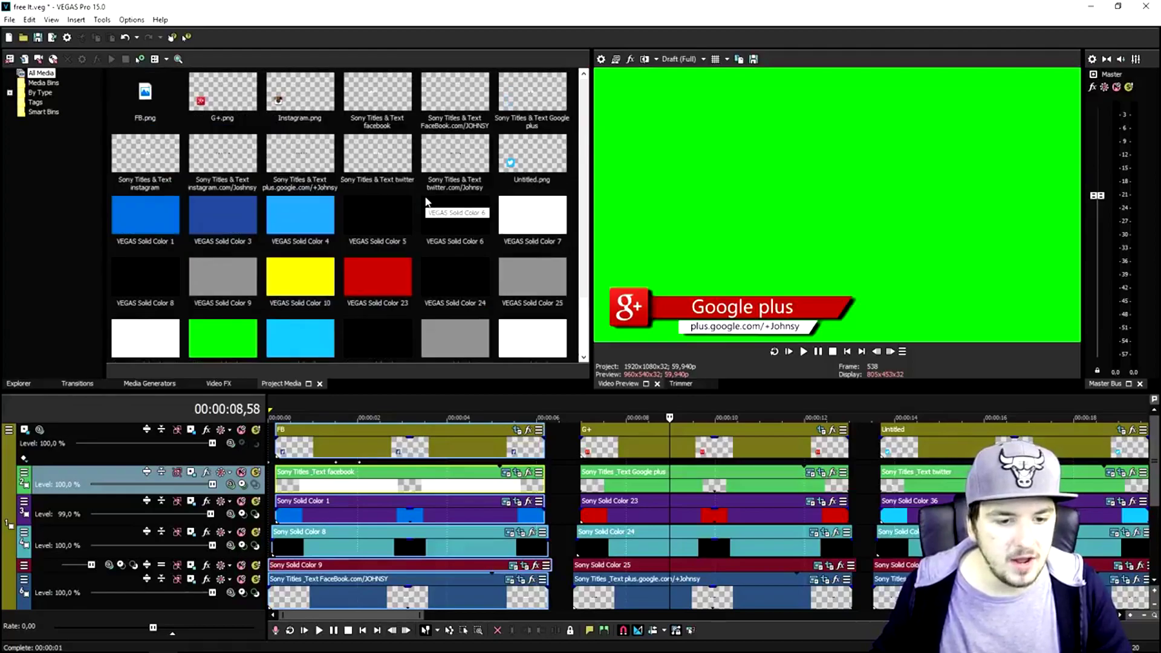
right_click(229, 110)
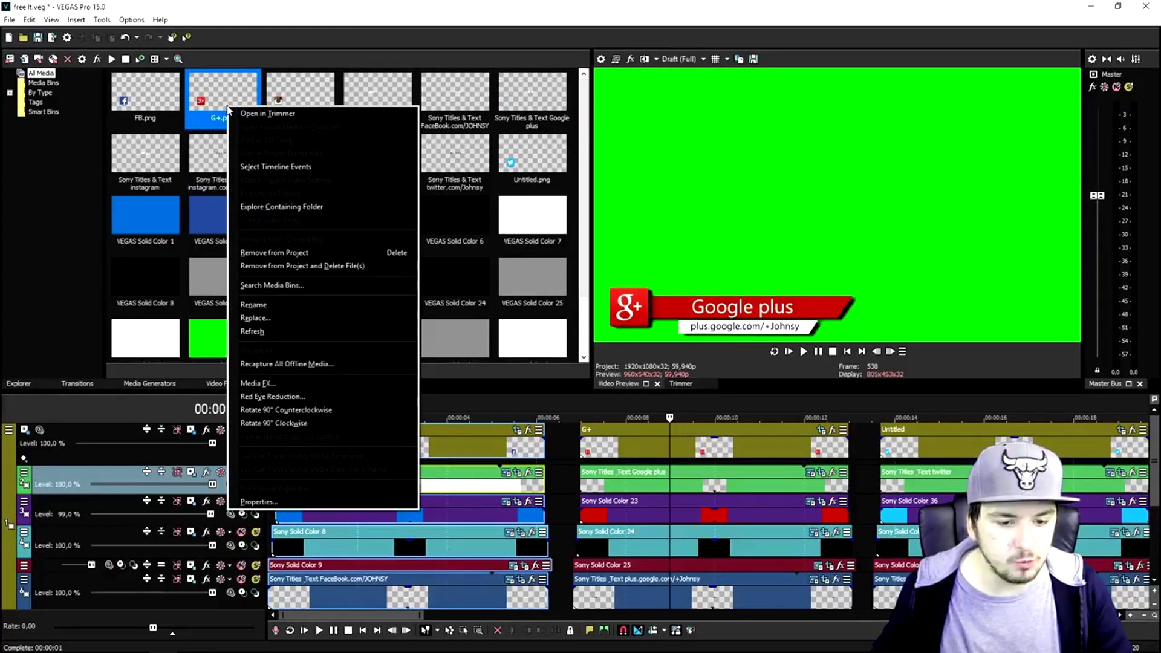
click(340, 318)
double_click(580, 260)
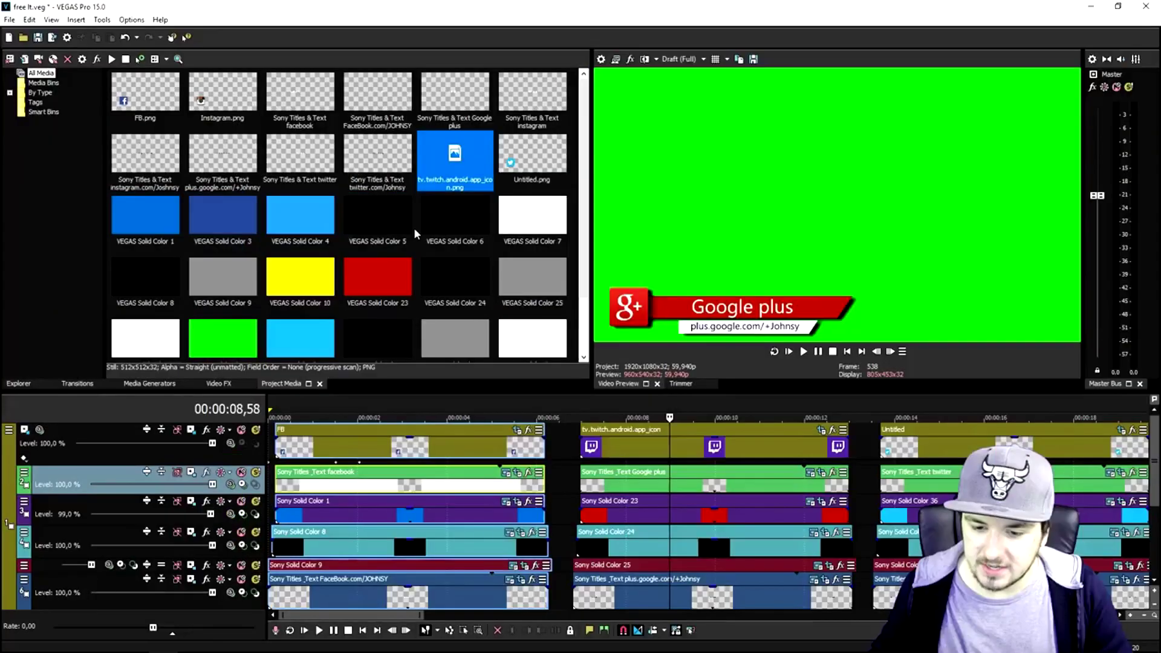
Step: Place the Twitch image on a new top track and bring up the red Solid Color 23 banner's settings
drag(777, 454, 772, 501)
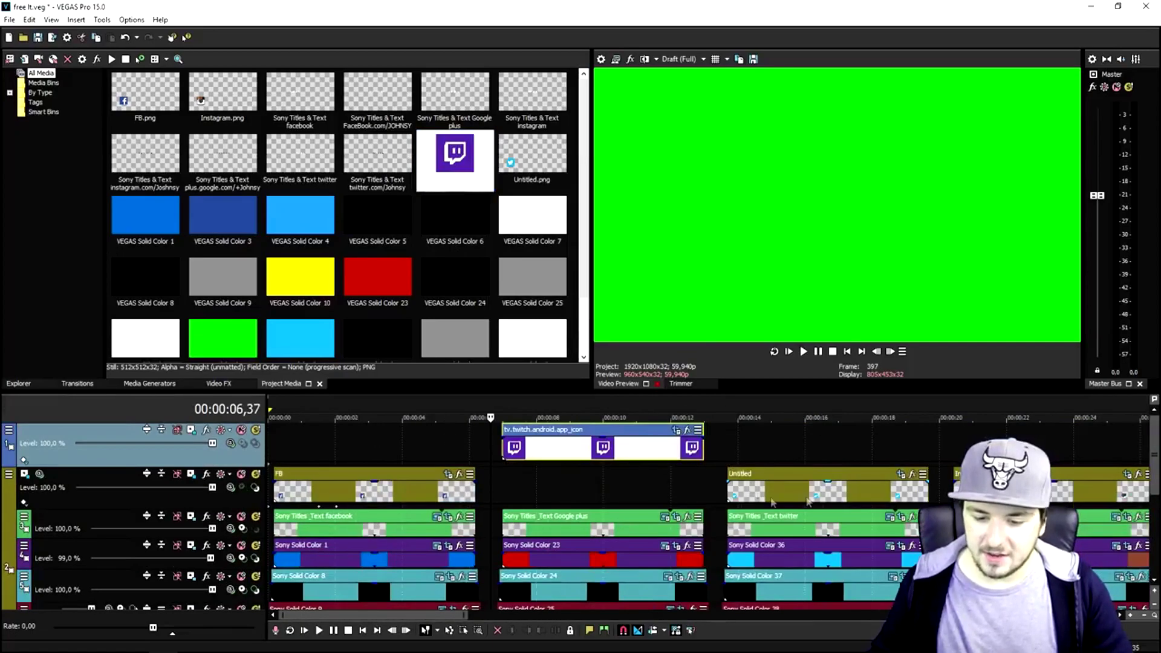
click(588, 490)
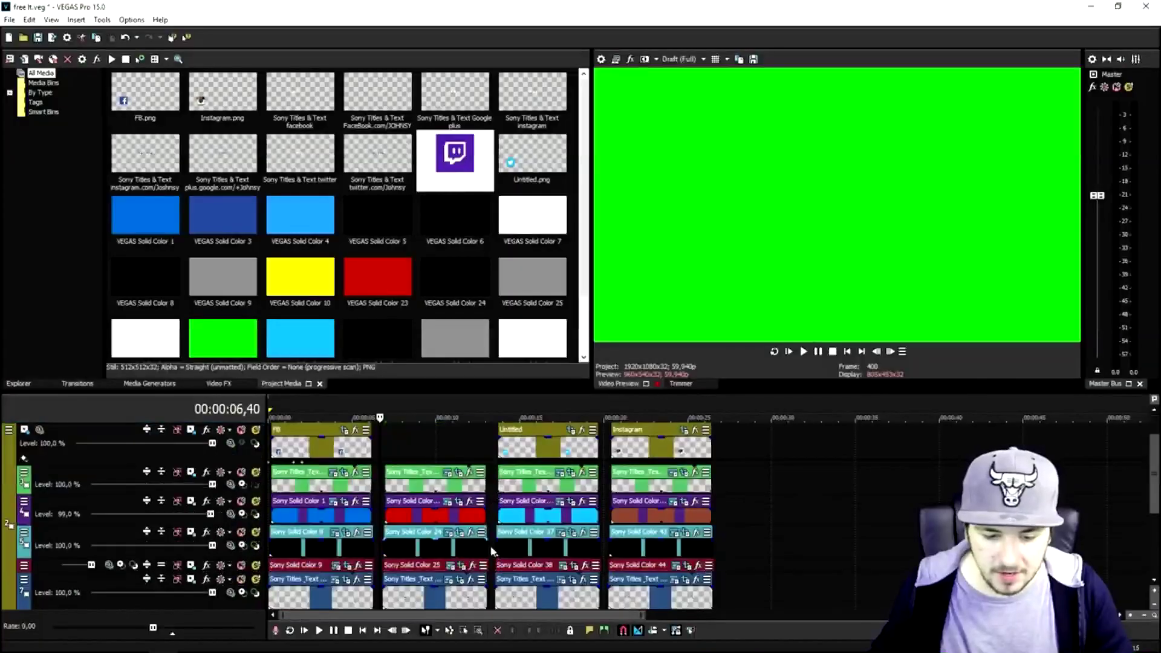
scroll(629, 518, up, 3)
click(666, 514)
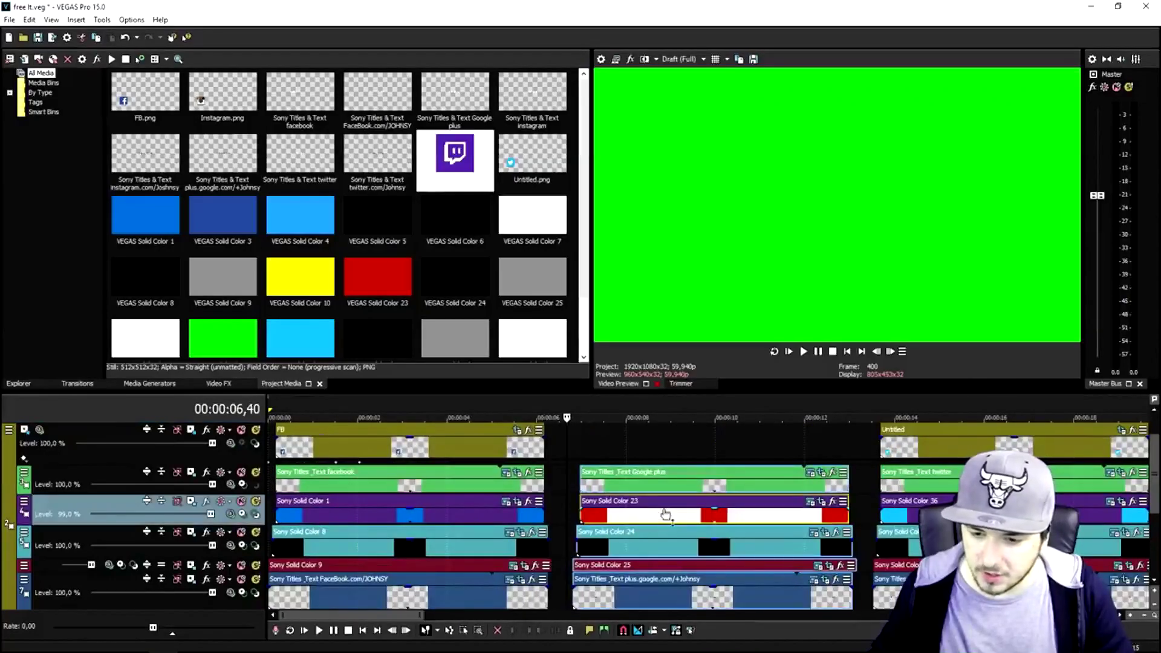
click(696, 484)
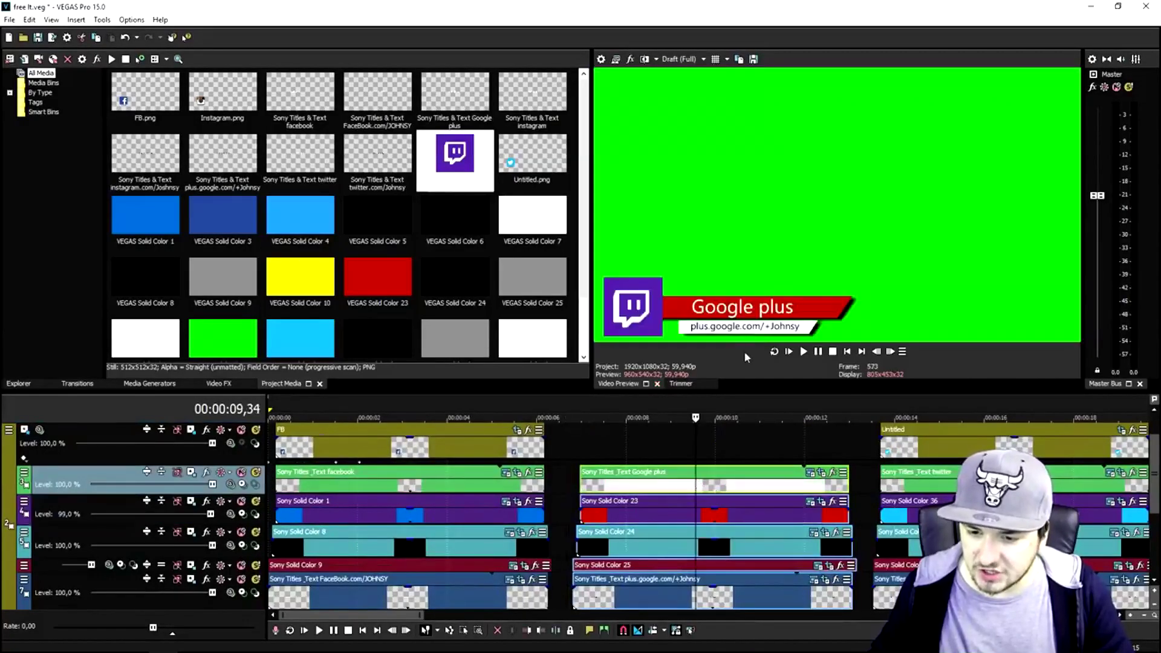
click(810, 502)
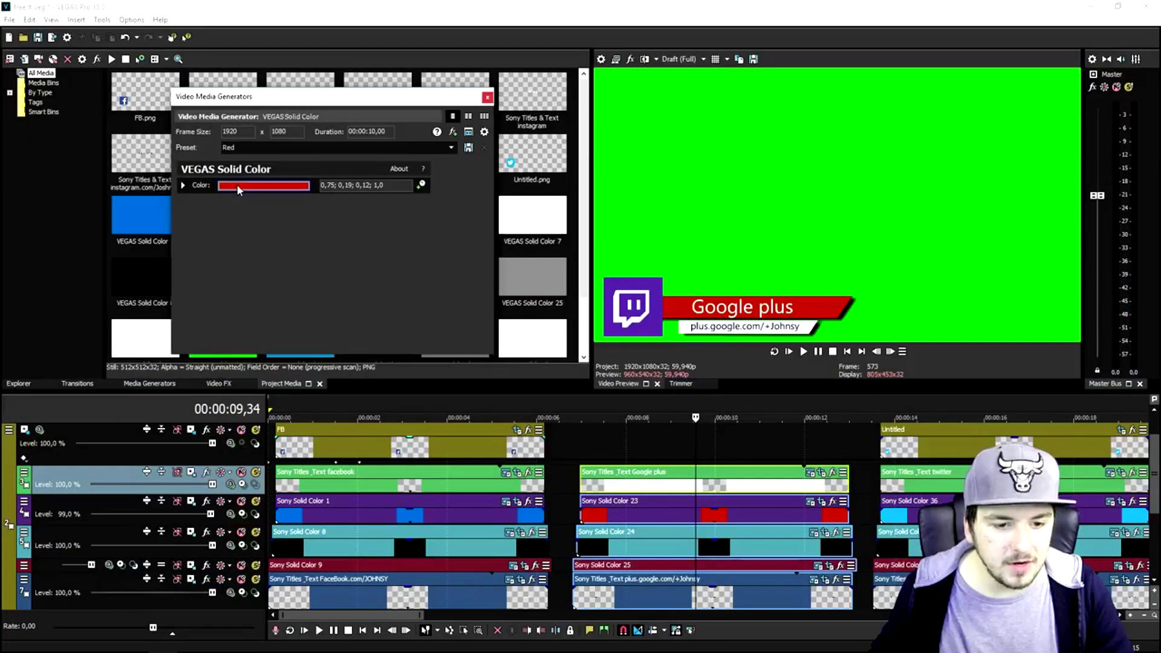
Step: Recolour the banner from red to Twitch purple (0,35; 0,21; 0,62) in the colour picker
click(285, 186)
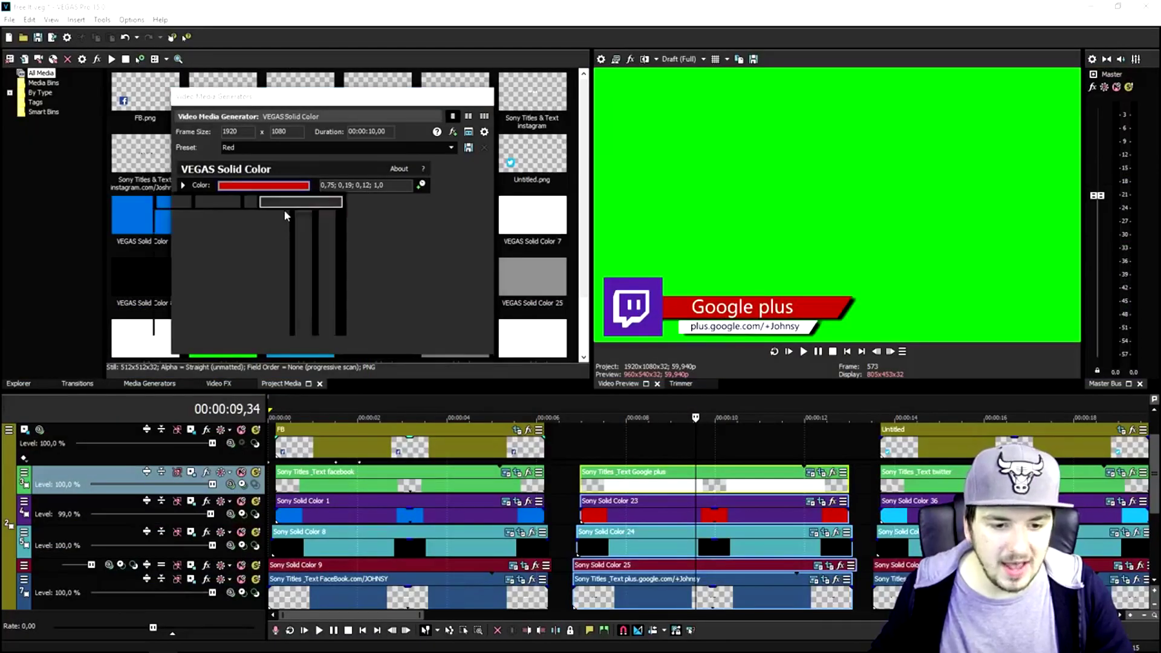
mouse_move(220, 267)
mouse_down()
mouse_move(176, 252)
mouse_move(197, 244)
mouse_up()
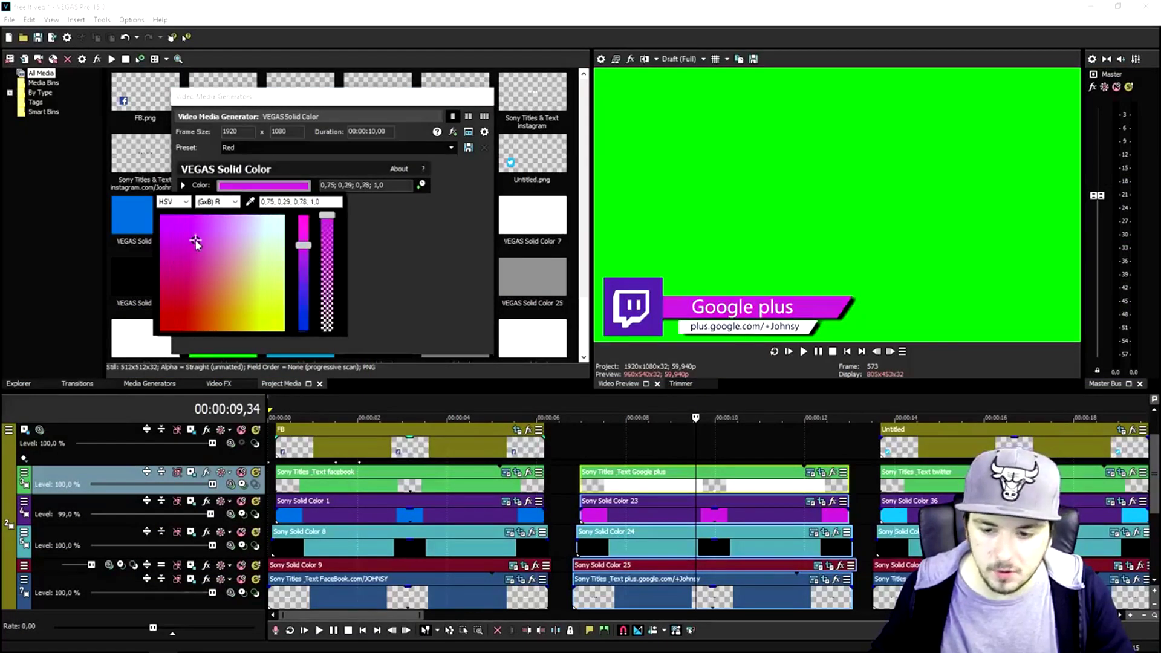
click(188, 261)
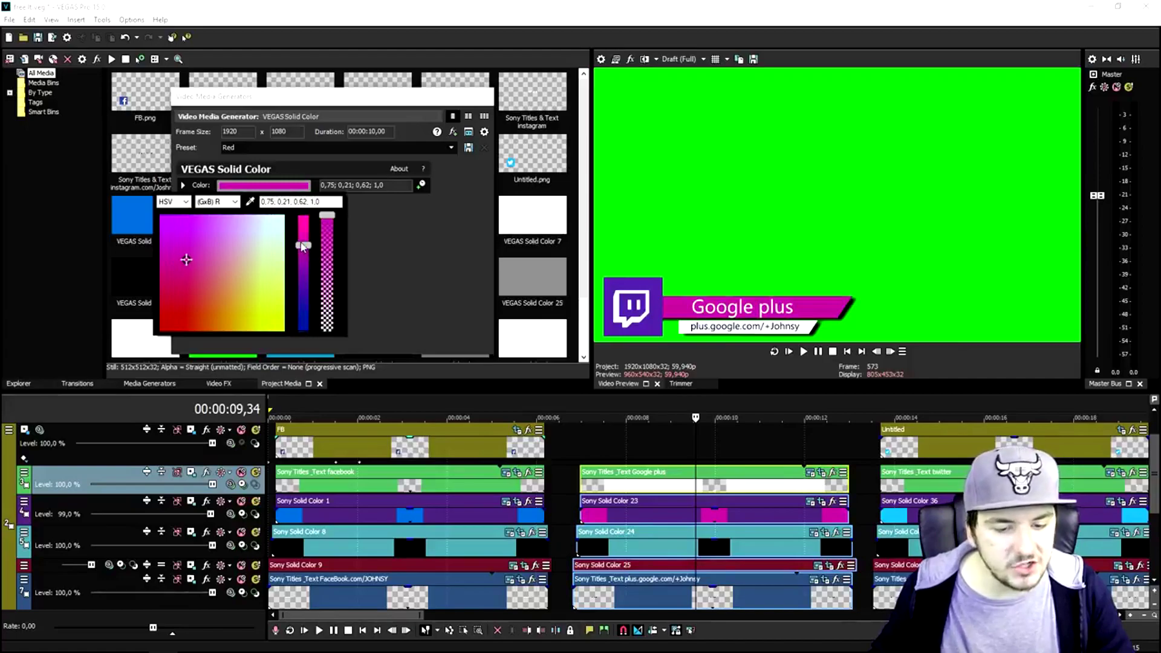
drag(304, 259, 303, 293)
click(354, 314)
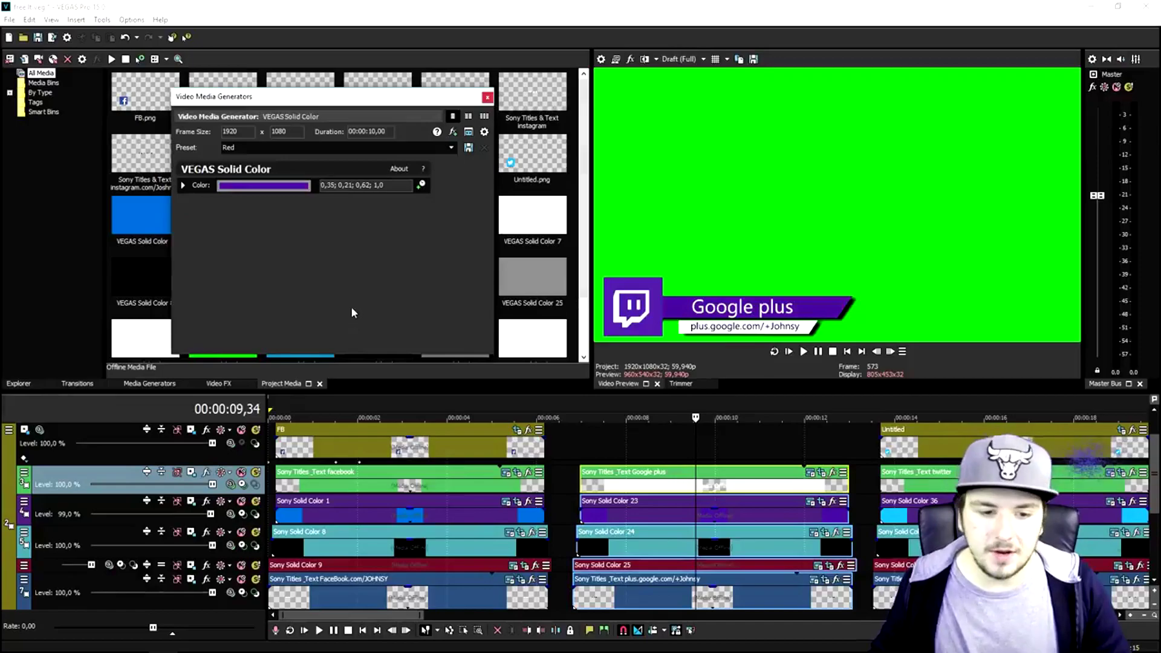
click(272, 185)
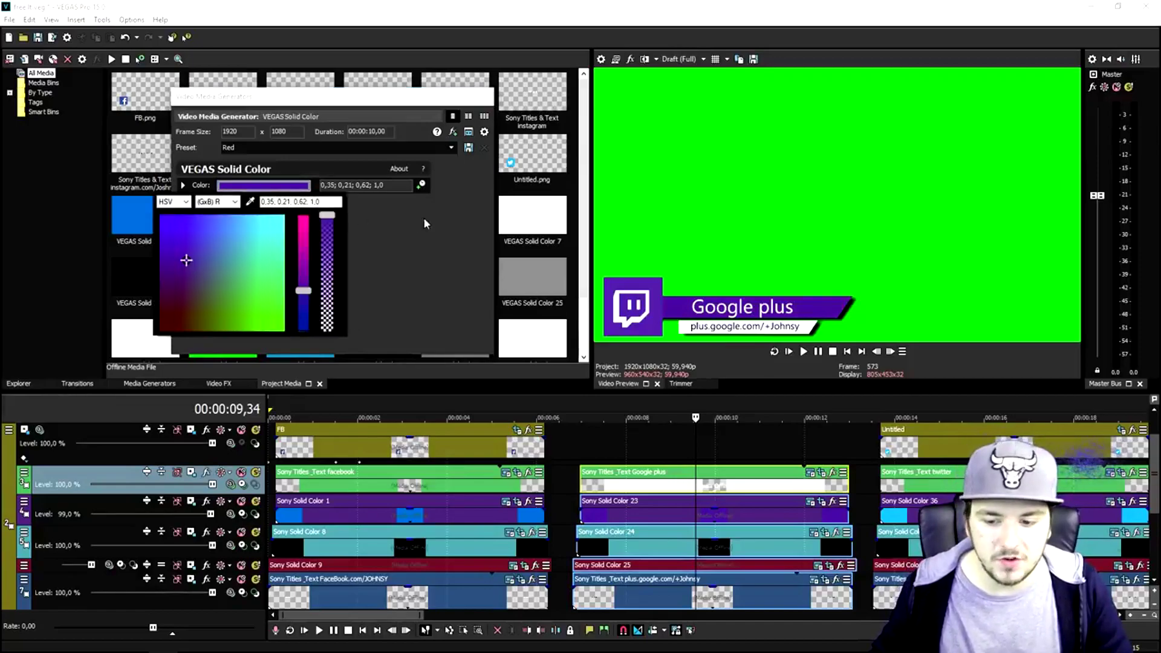
click(488, 110)
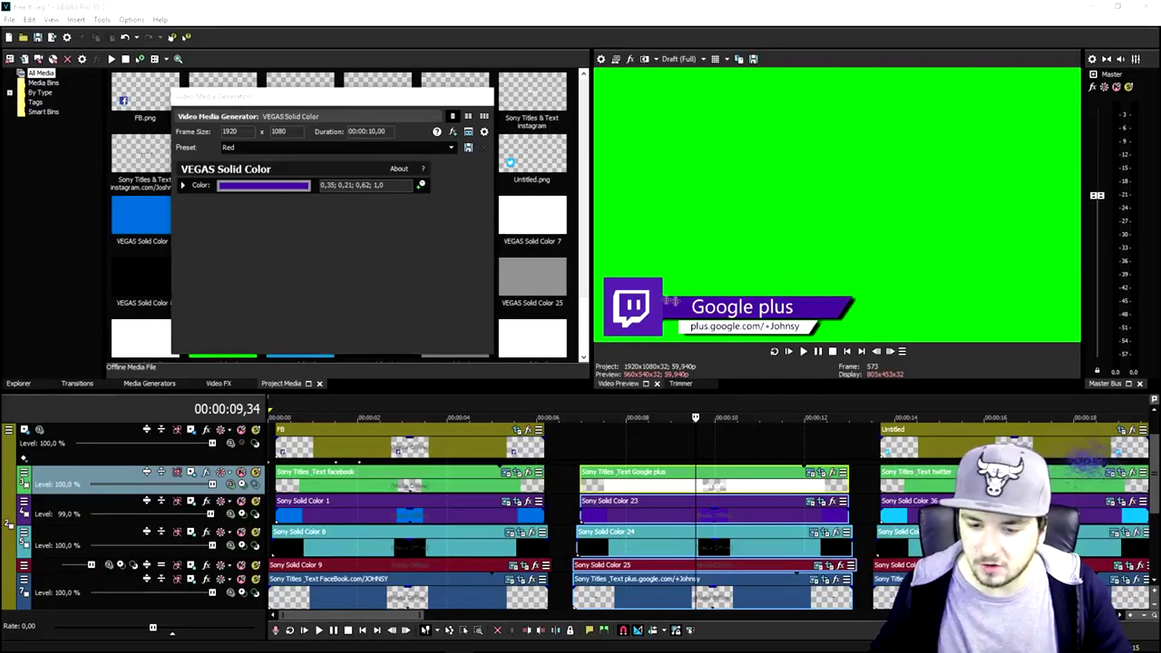
click(487, 98)
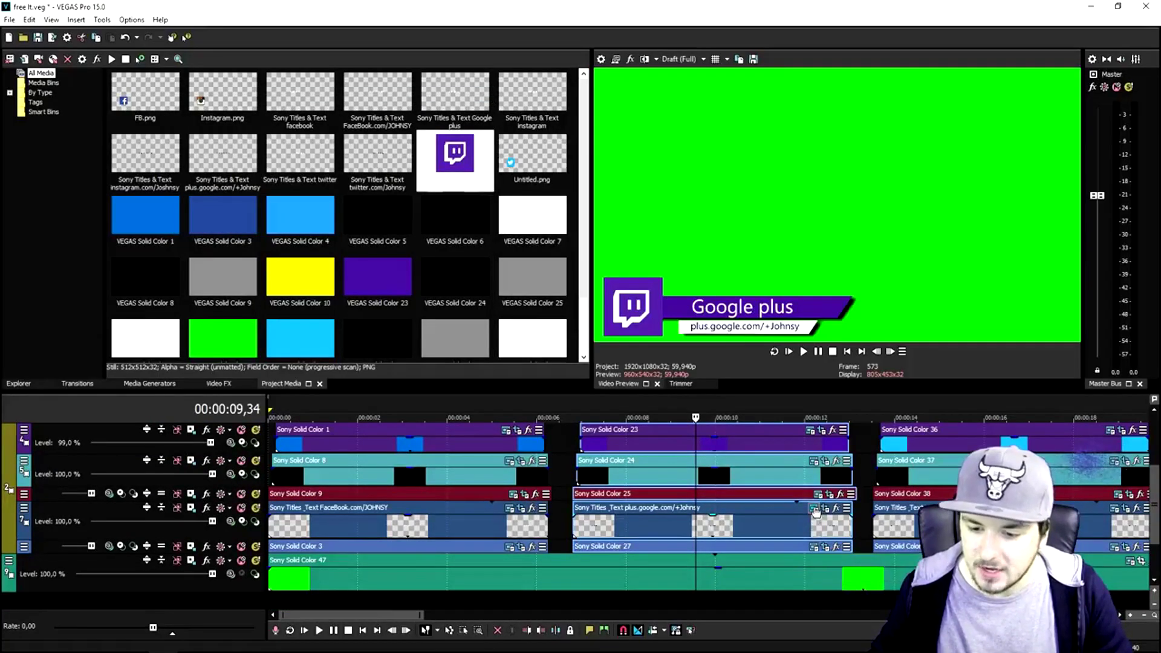
Step: Replace the Google plus link line with the creator's twitch.tv channel address
click(814, 508)
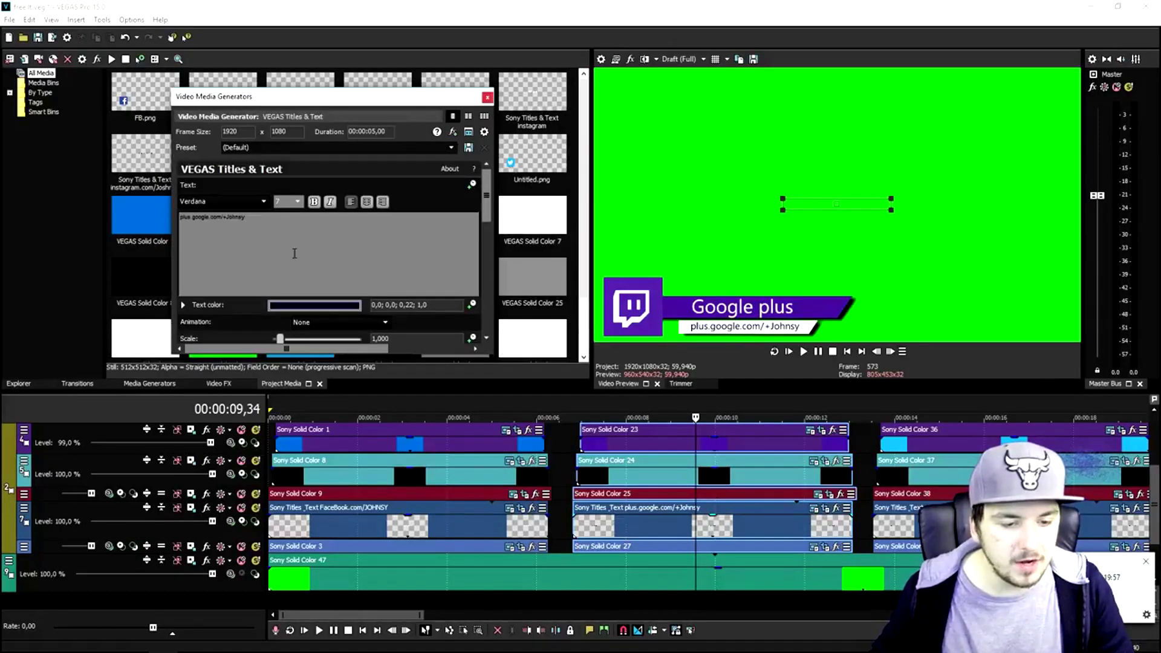
text(t)
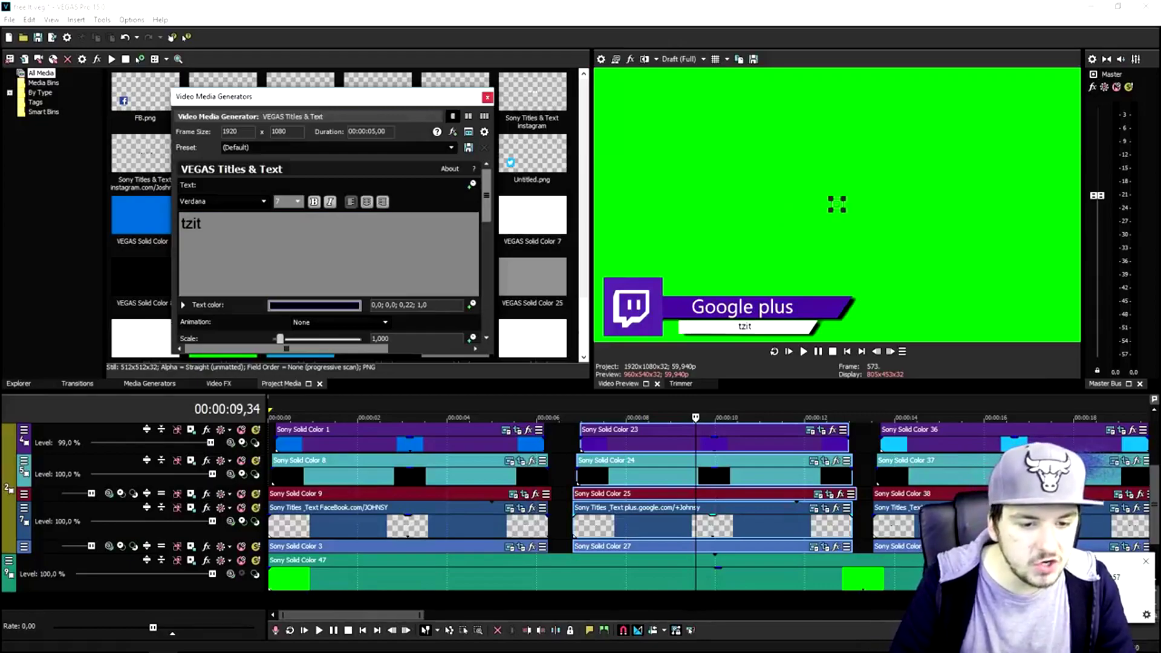
text(witch.tv/)
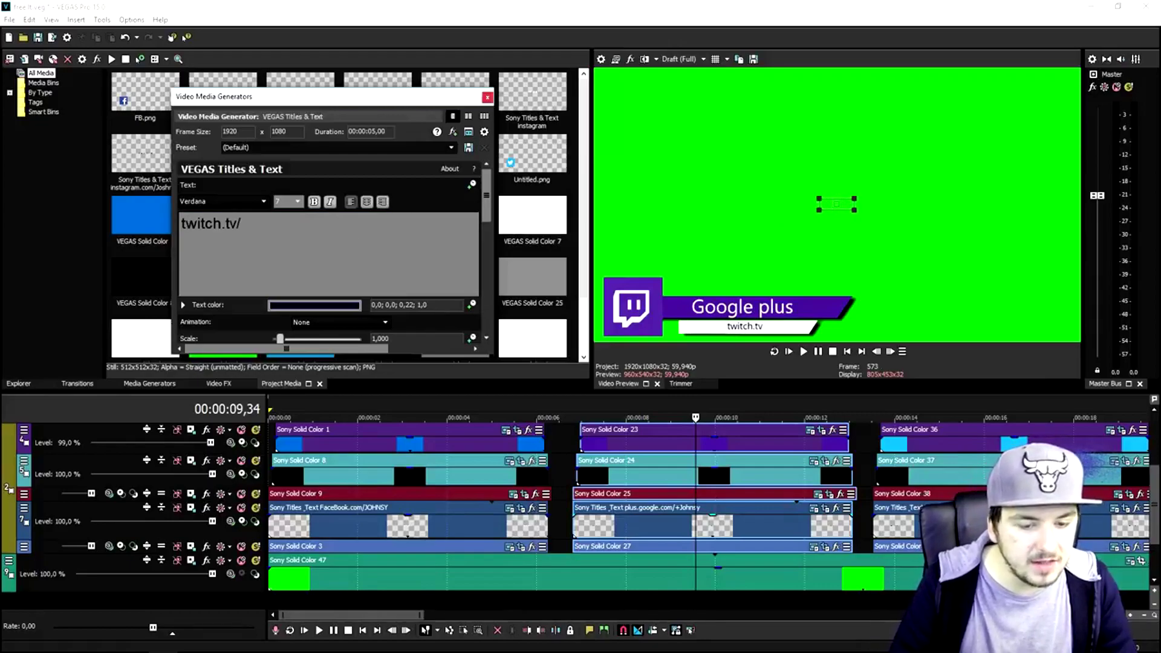
text(just)
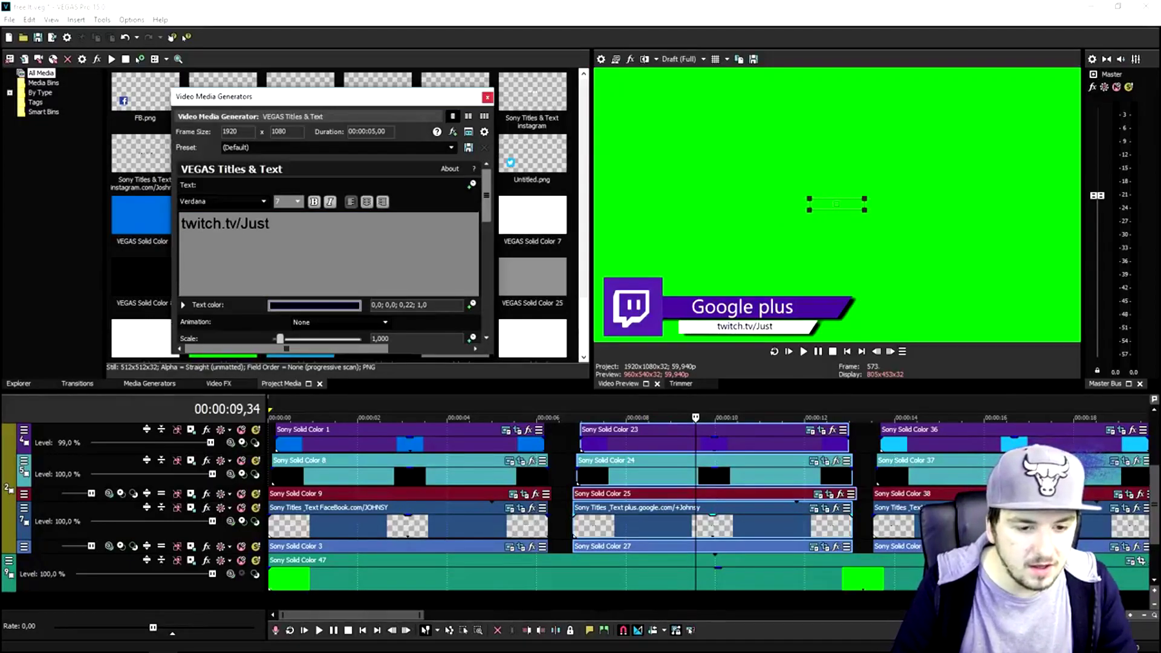
text(AlexHalford)
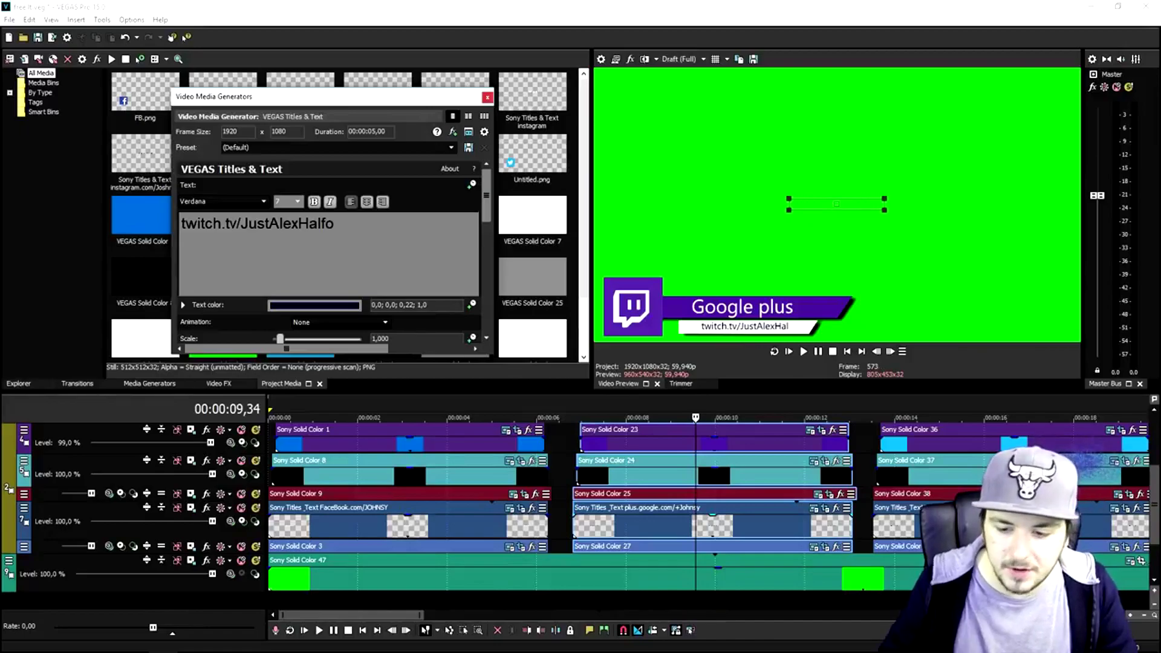
click(487, 97)
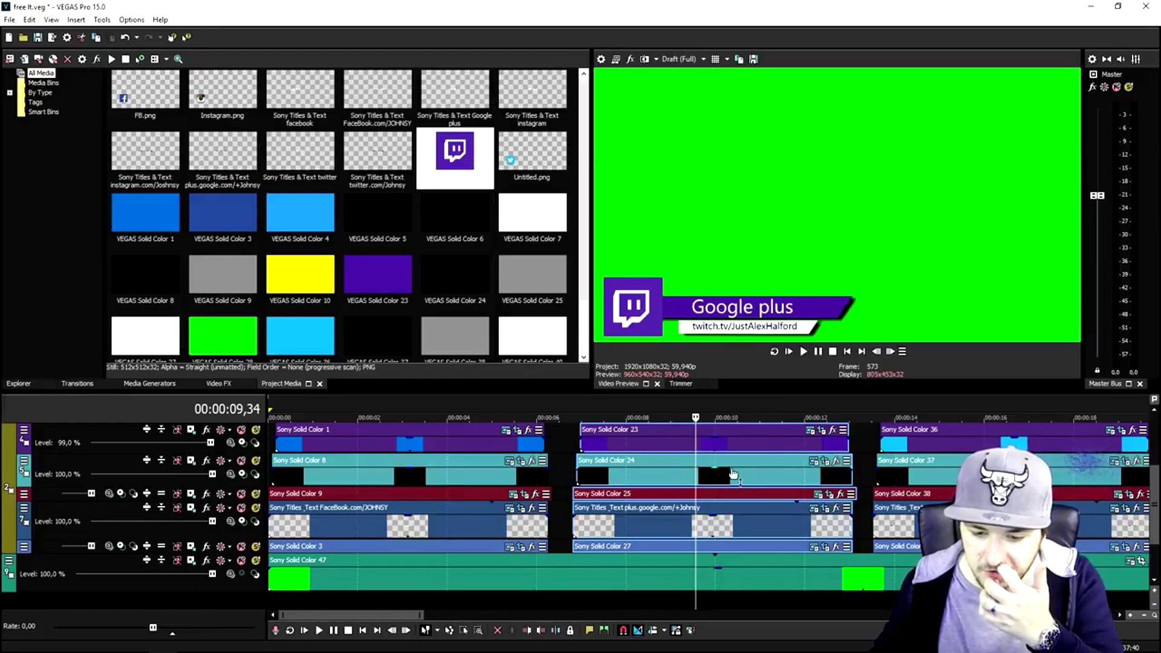
scroll(744, 440, up, 2)
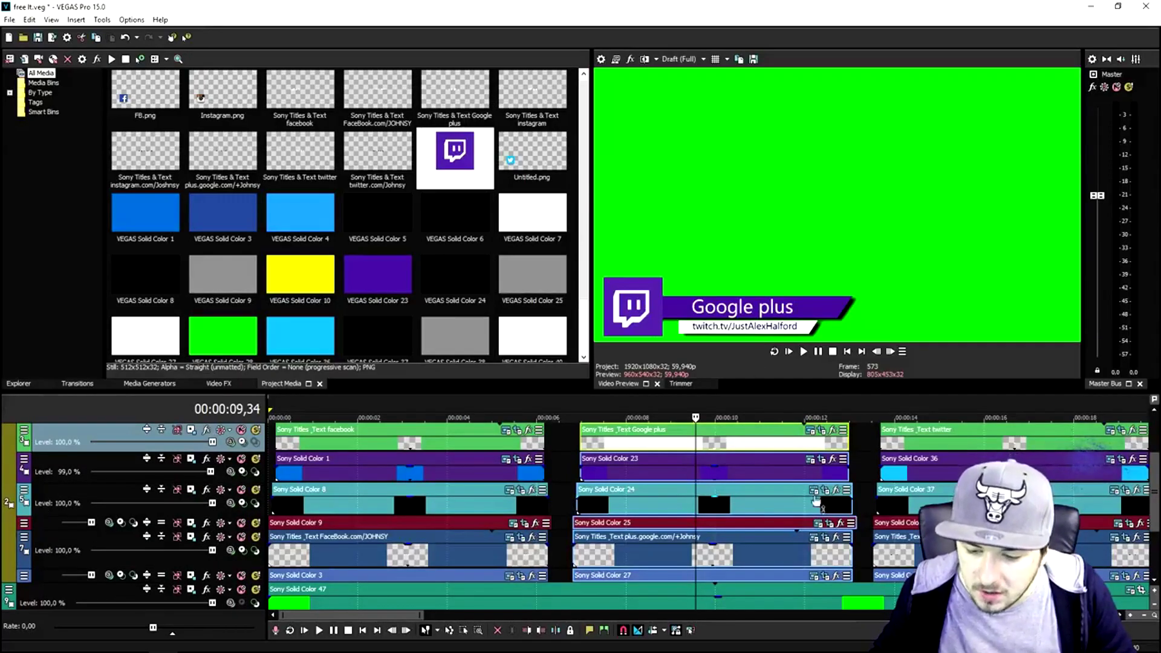
Step: Retype the heading as 'Twitch' and move it left to the start of its banner
click(810, 431)
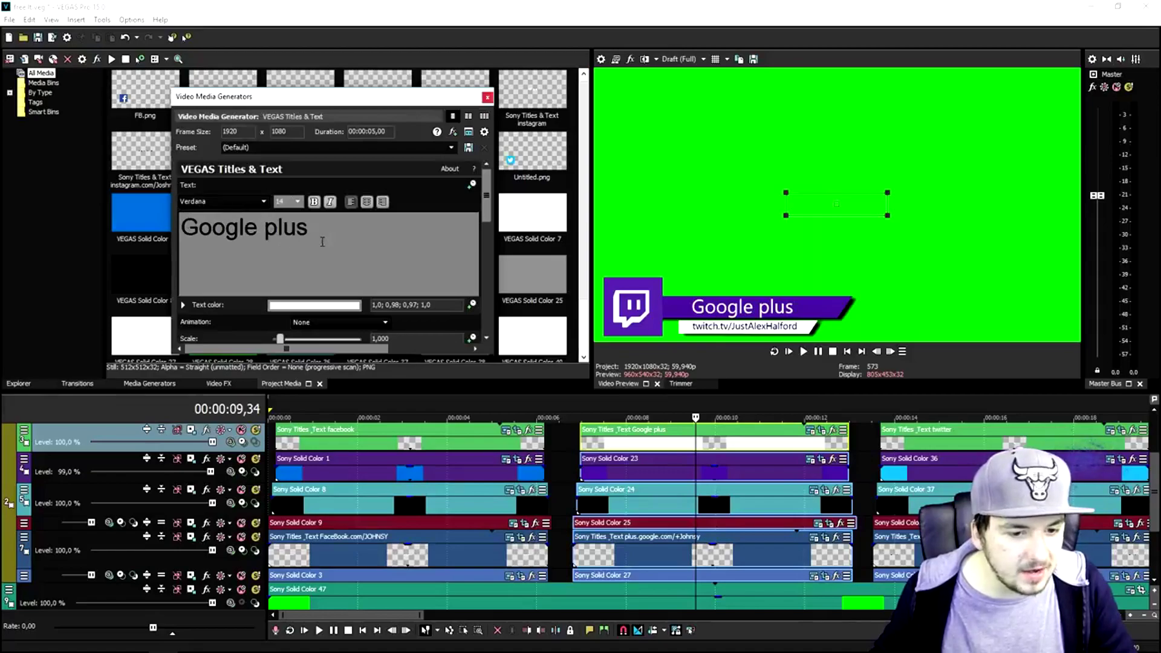
drag(379, 237, 2, 228)
text(Tzitch)
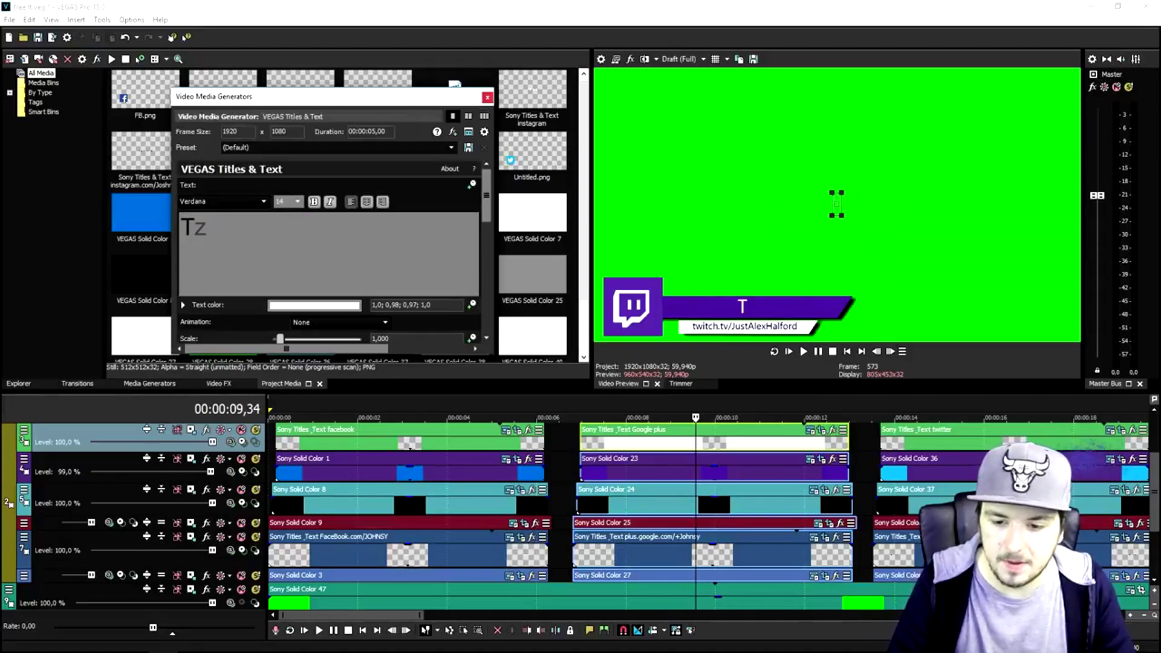
key(BackSpace)
key(BackSpace)
key(BackSpace)
key(BackSpace)
key(BackSpace)
text(witch)
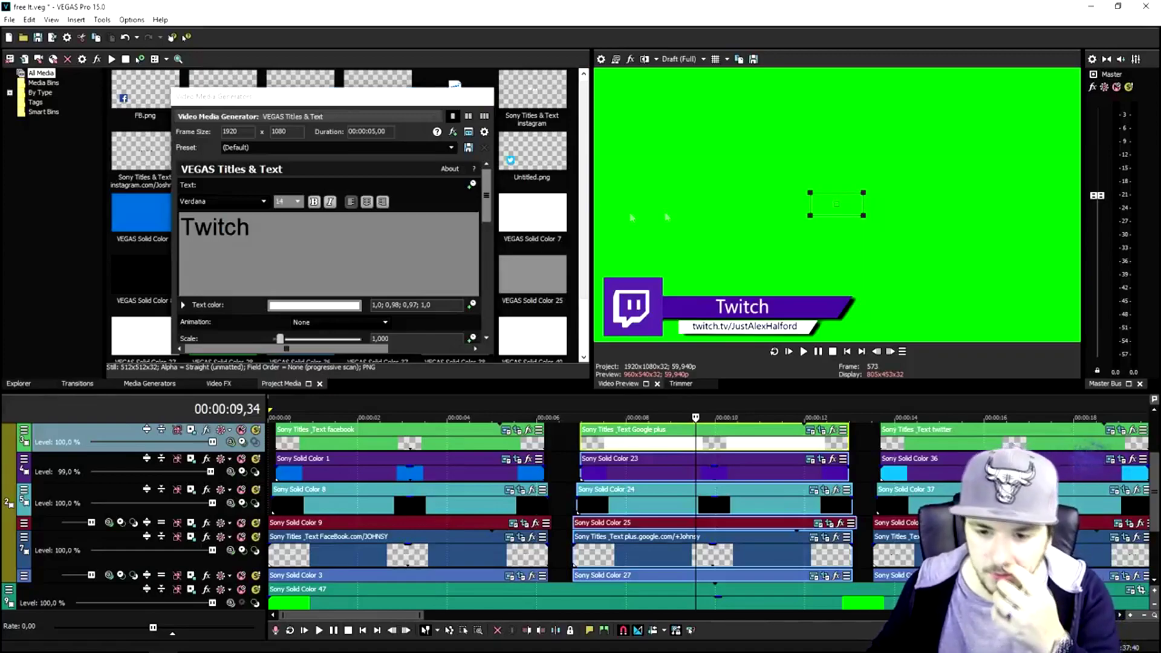
drag(816, 202, 772, 202)
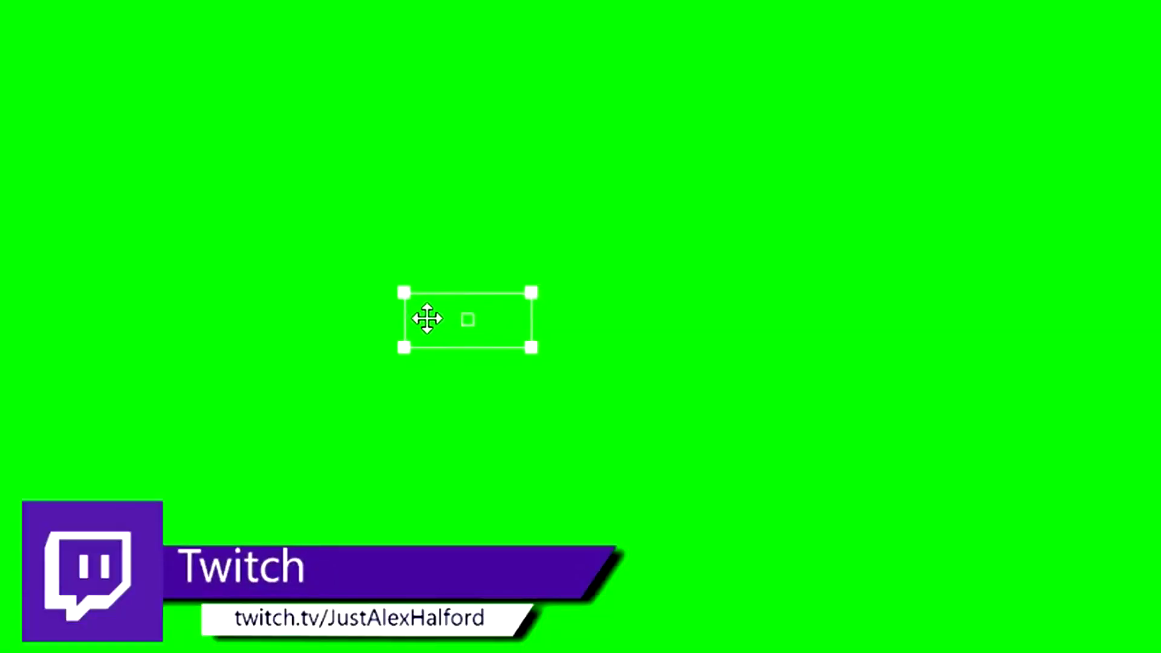
drag(427, 319, 423, 325)
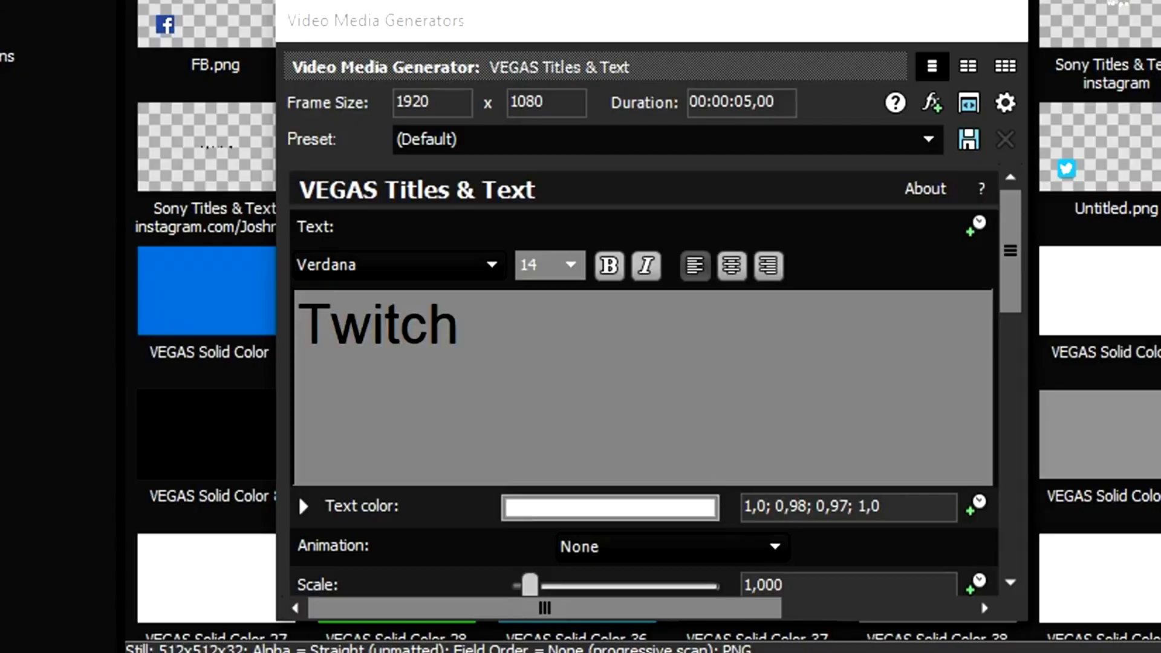
click(1014, 21)
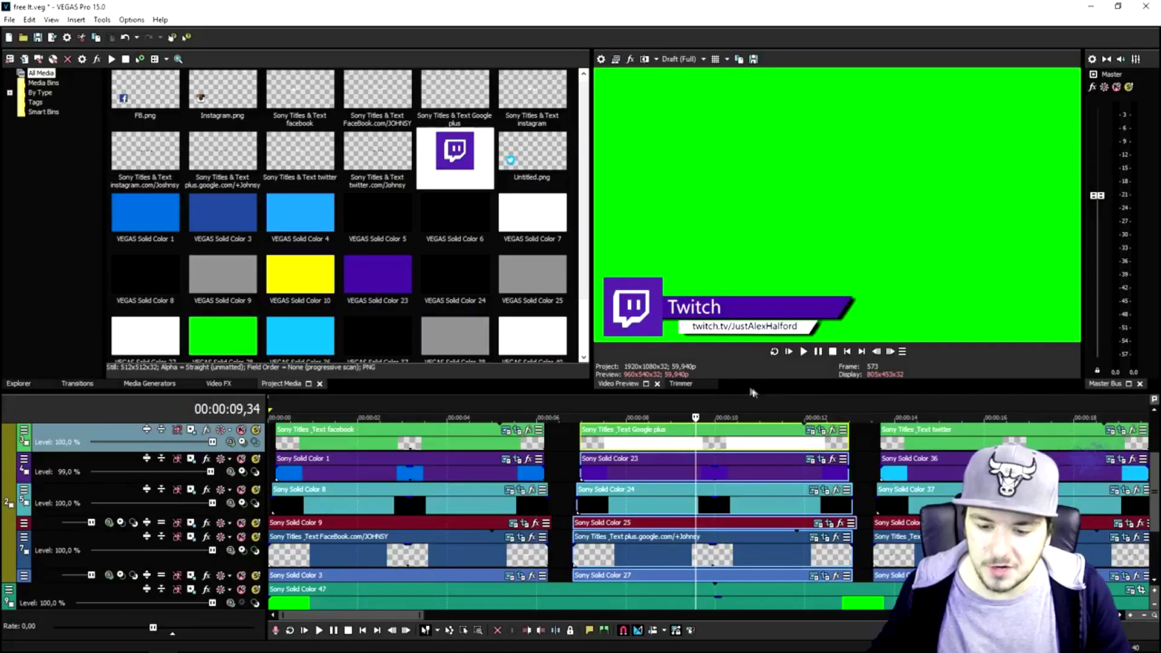
Step: Replace the handle in the twitter URL line with the channel owner's own handle
scroll(756, 396, down, 3)
click(598, 418)
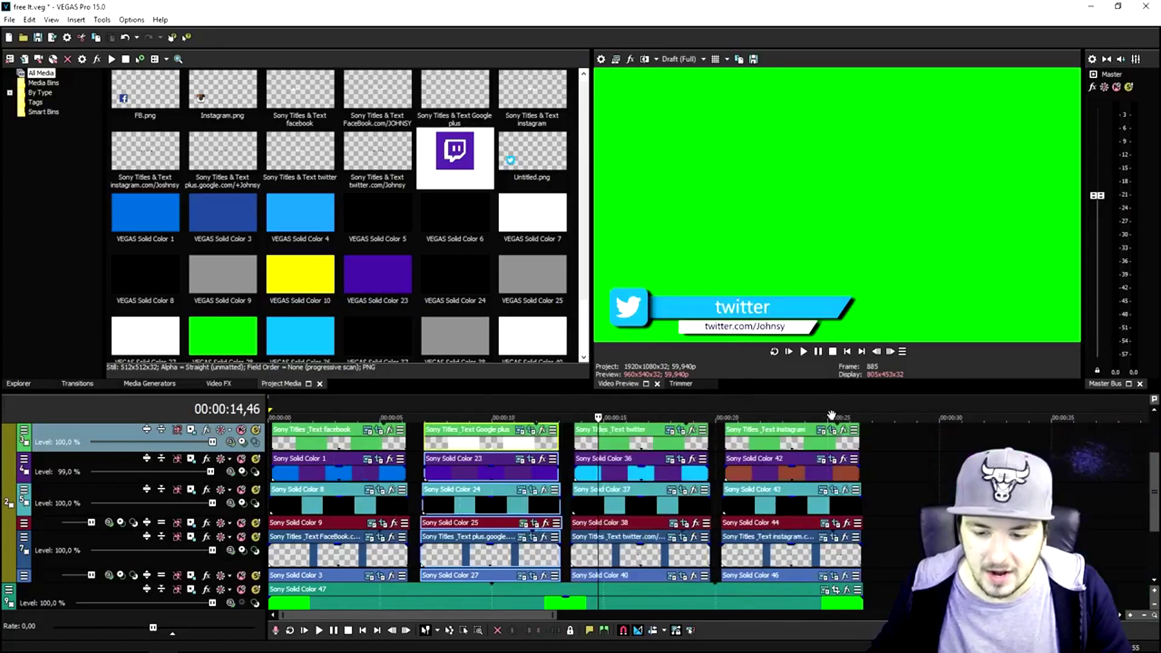
scroll(832, 418, up, 3)
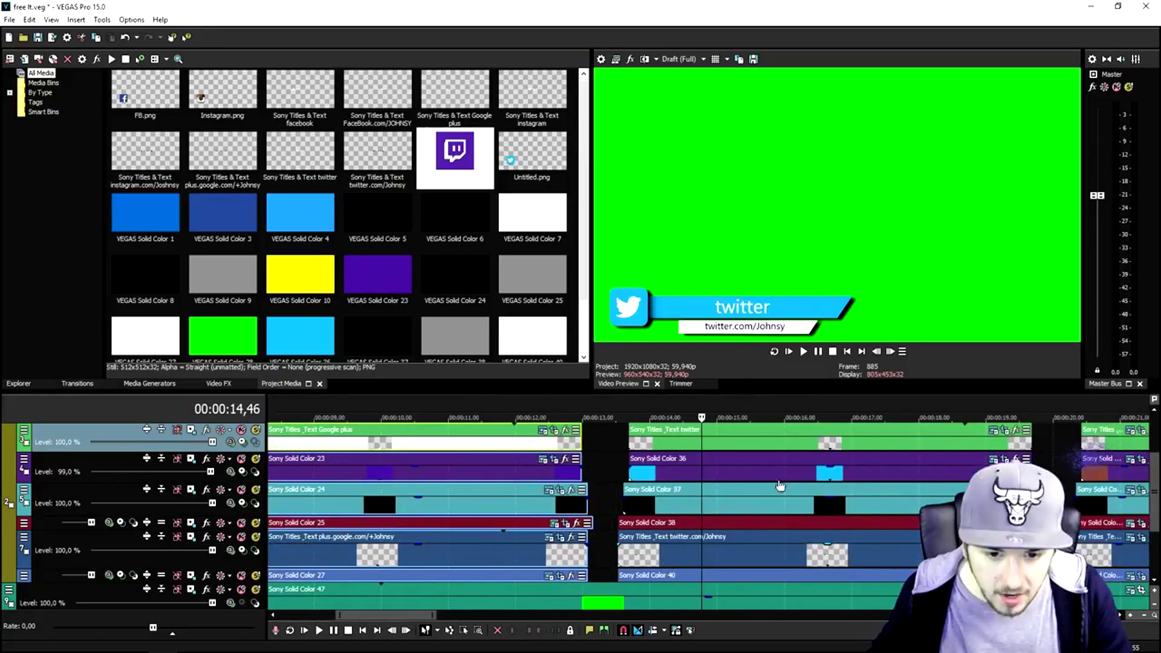
click(780, 486)
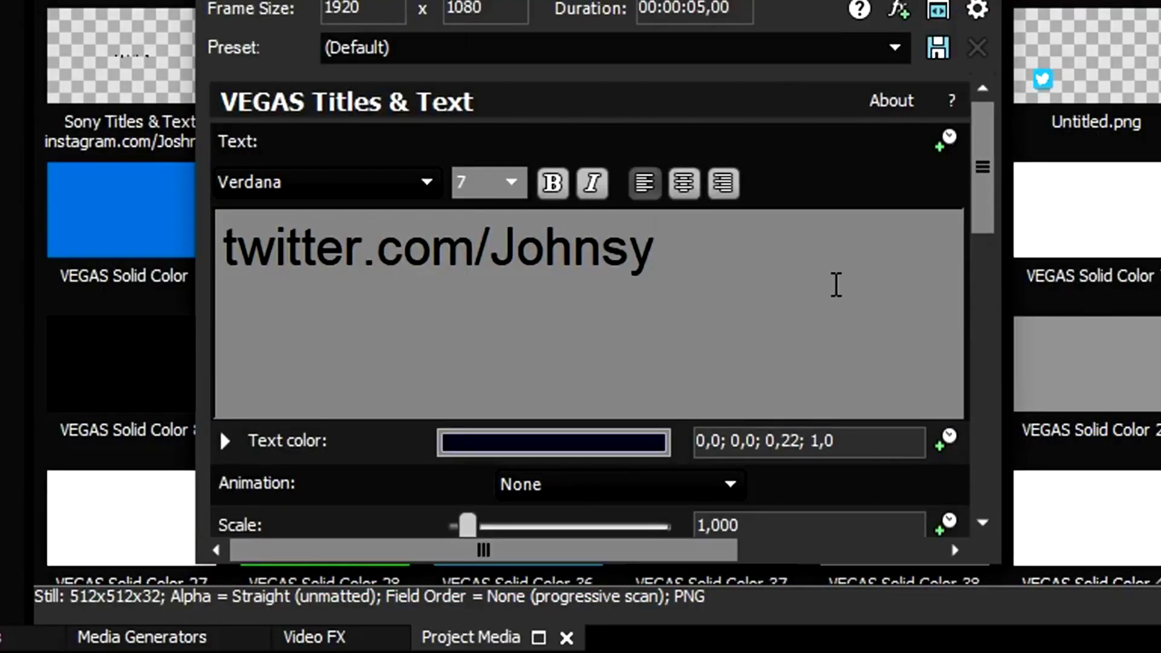
double_click(557, 318)
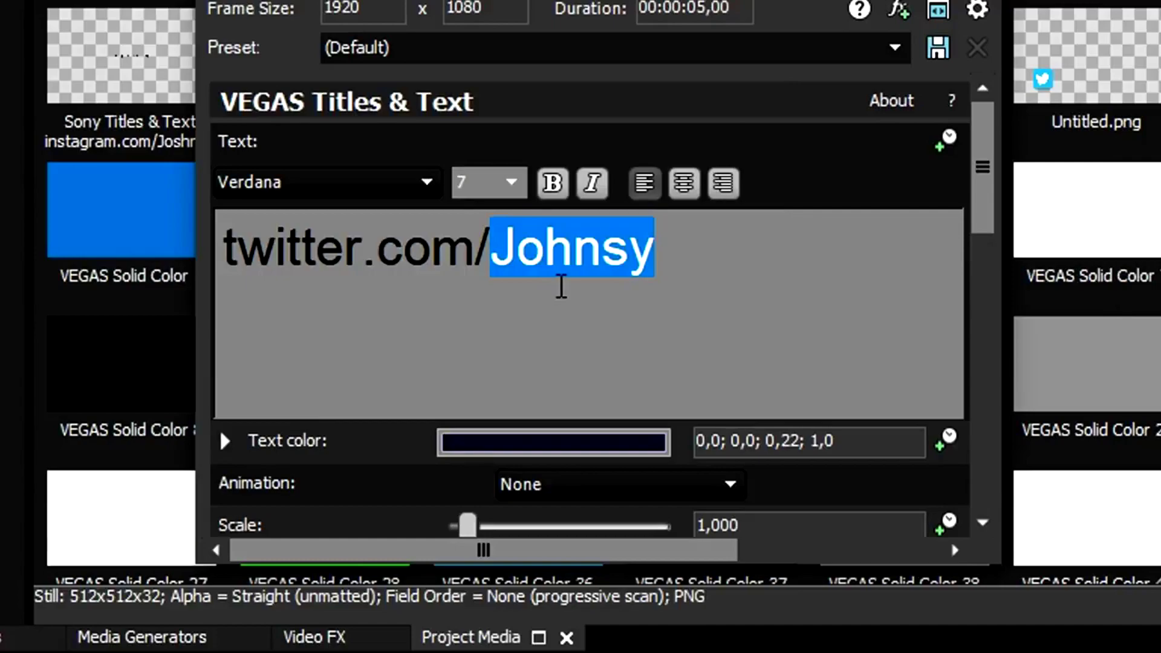
text(AlexHalfor)
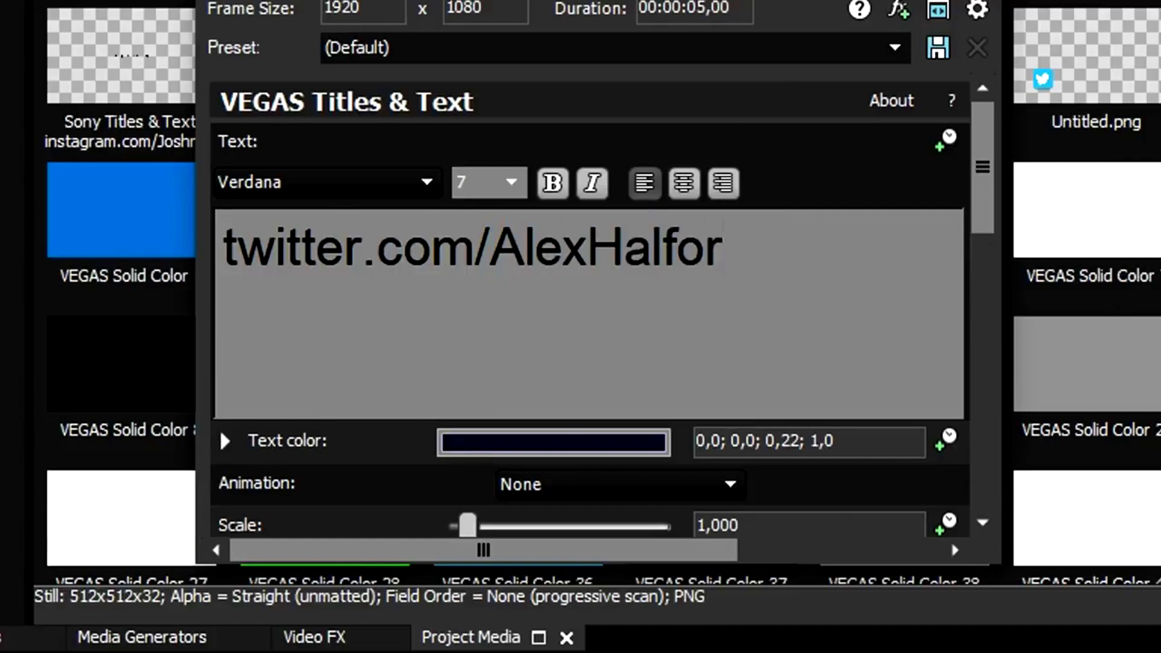
text(d)
click(486, 95)
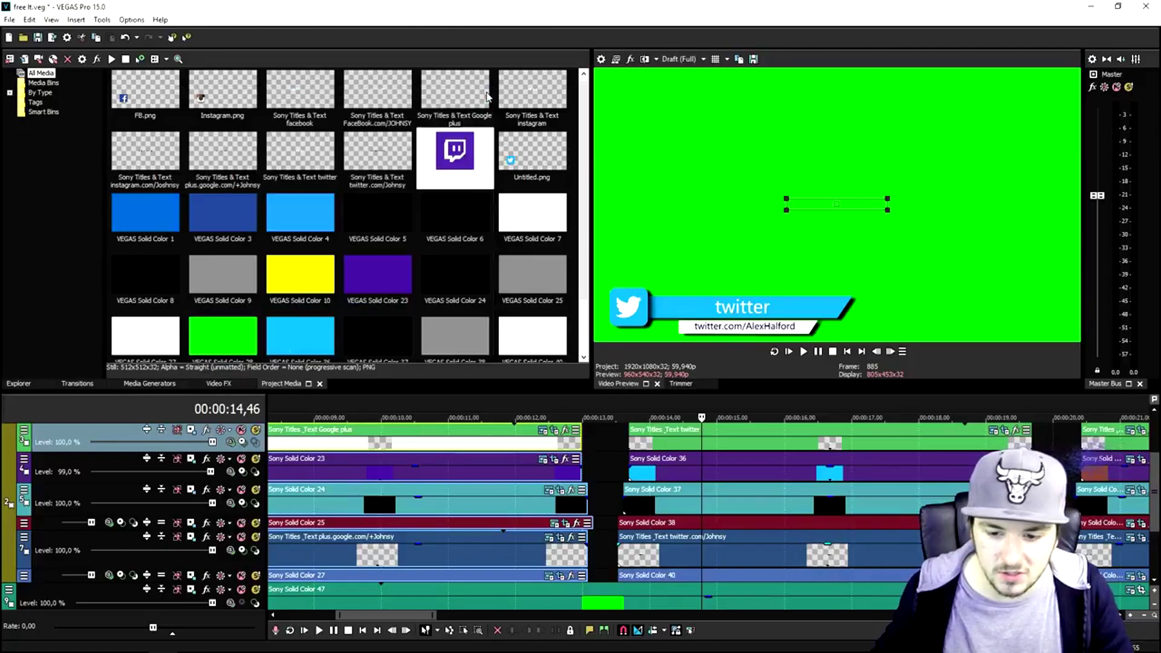
Step: Retype the twitter heading as 'Twitter' and shift it left within its banner
scroll(892, 433, down, 2)
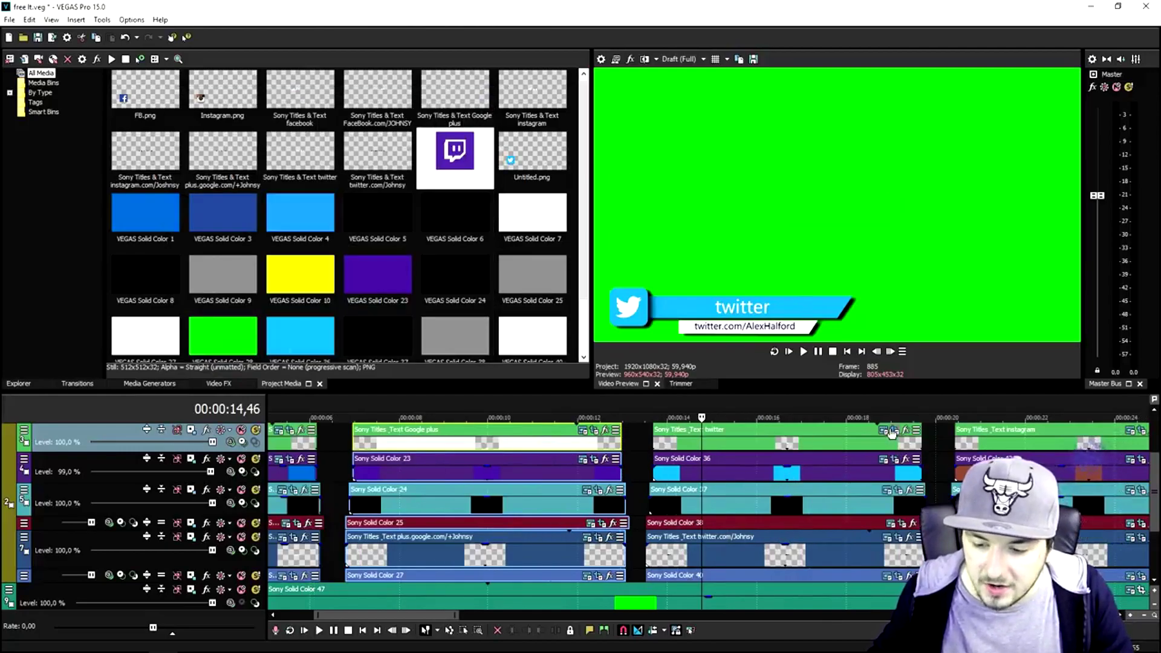
click(882, 432)
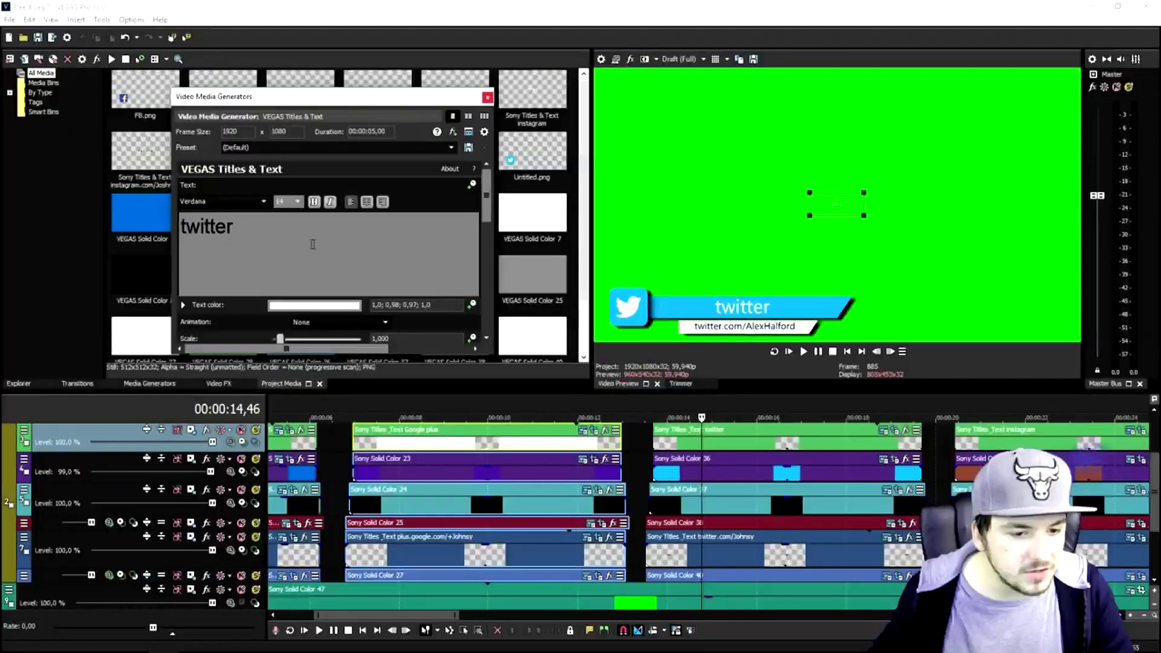
drag(299, 239, 2, 236)
text(Twitter)
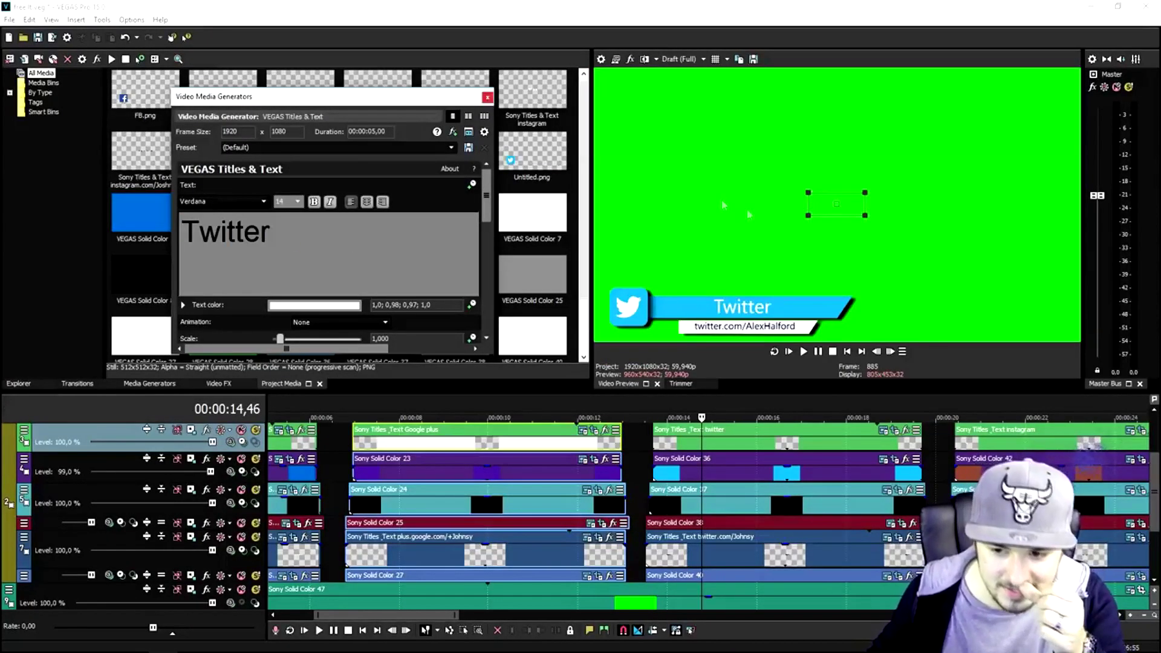
drag(841, 203, 783, 202)
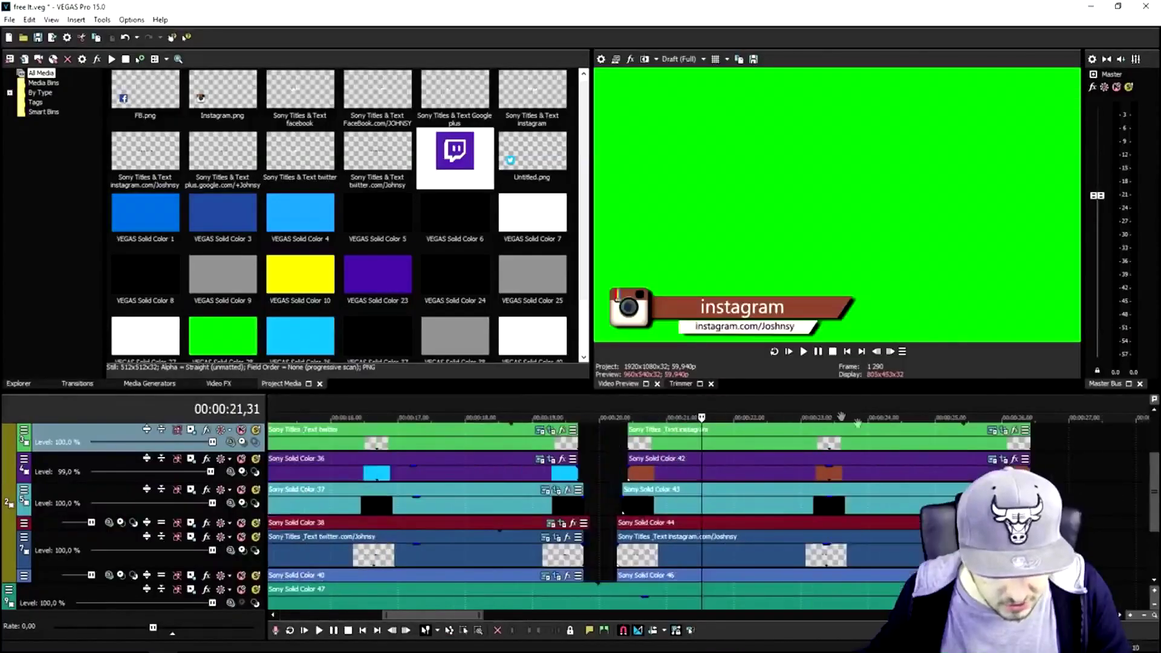
Step: Retype the instagram heading as 'Instagram' and shift it left within its banner
click(986, 439)
click(992, 430)
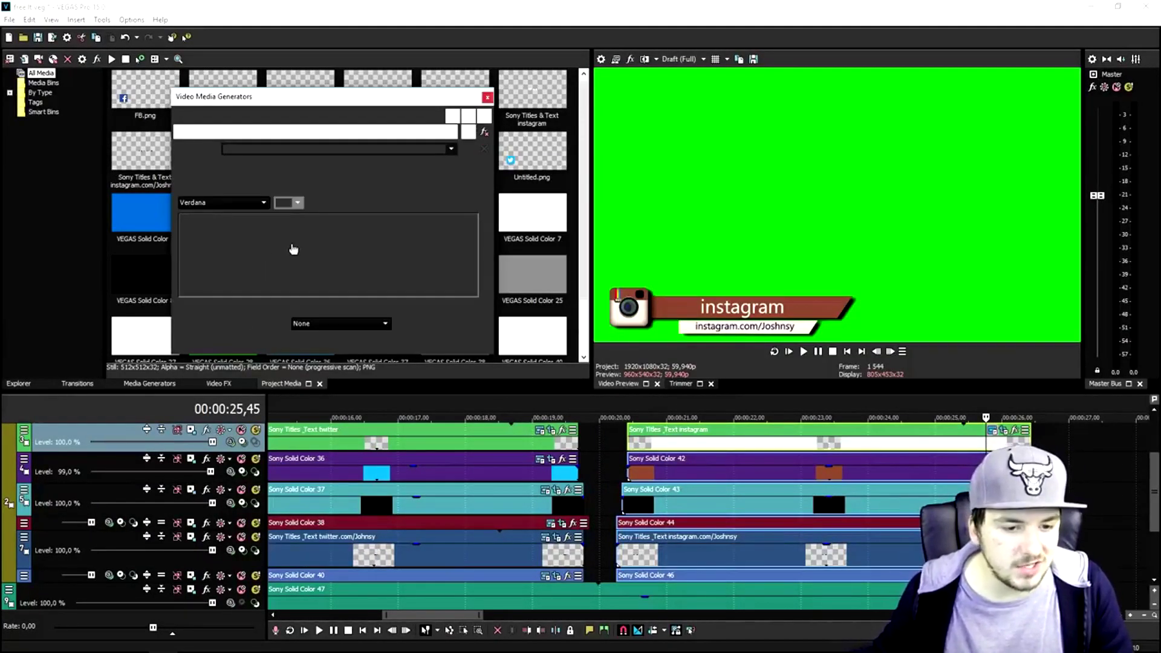
drag(337, 239, 0, 235)
text(Instagram)
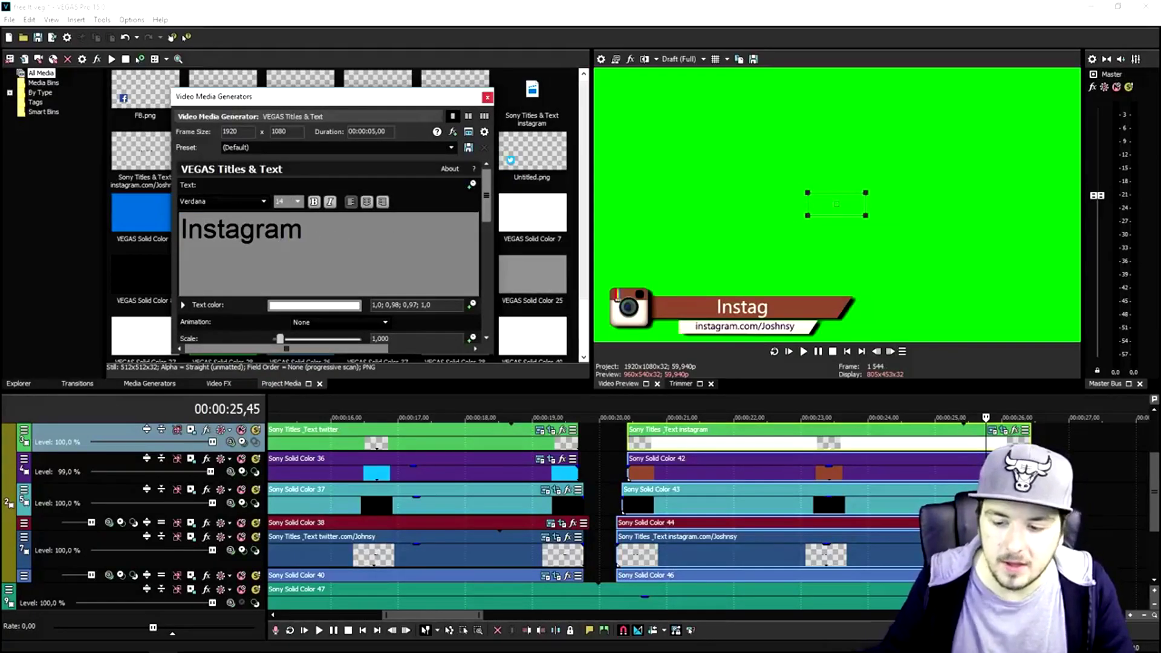
drag(835, 206, 792, 206)
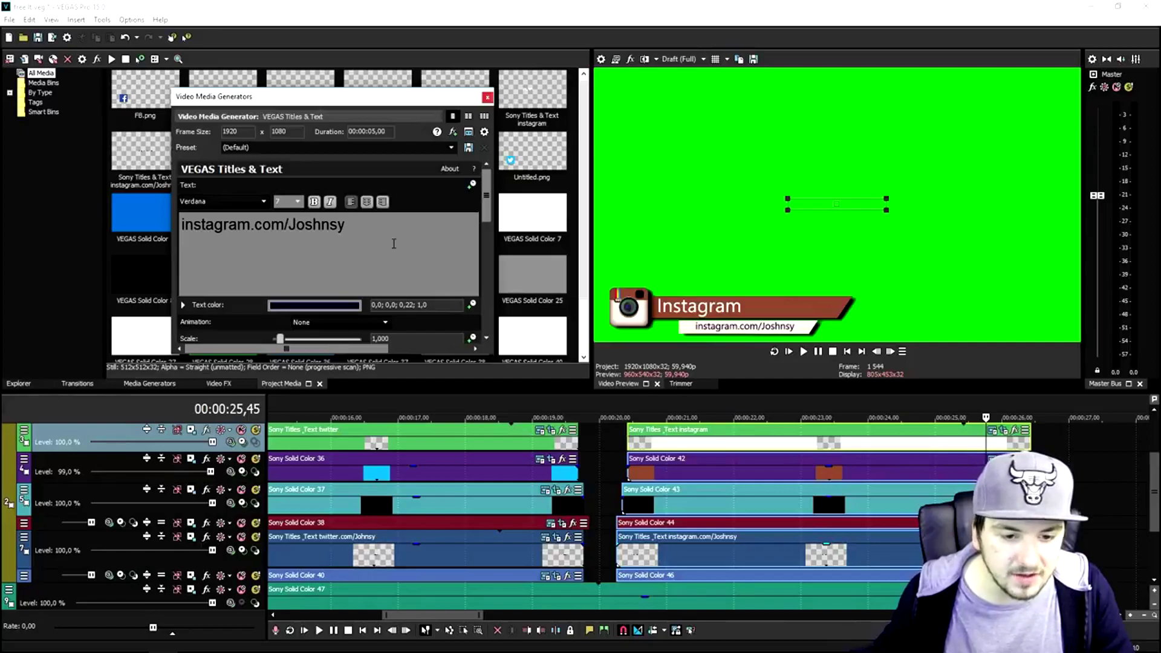
Step: Replace the instagram URL handle with the channel owner's handle and return to the project start
double_click(318, 233)
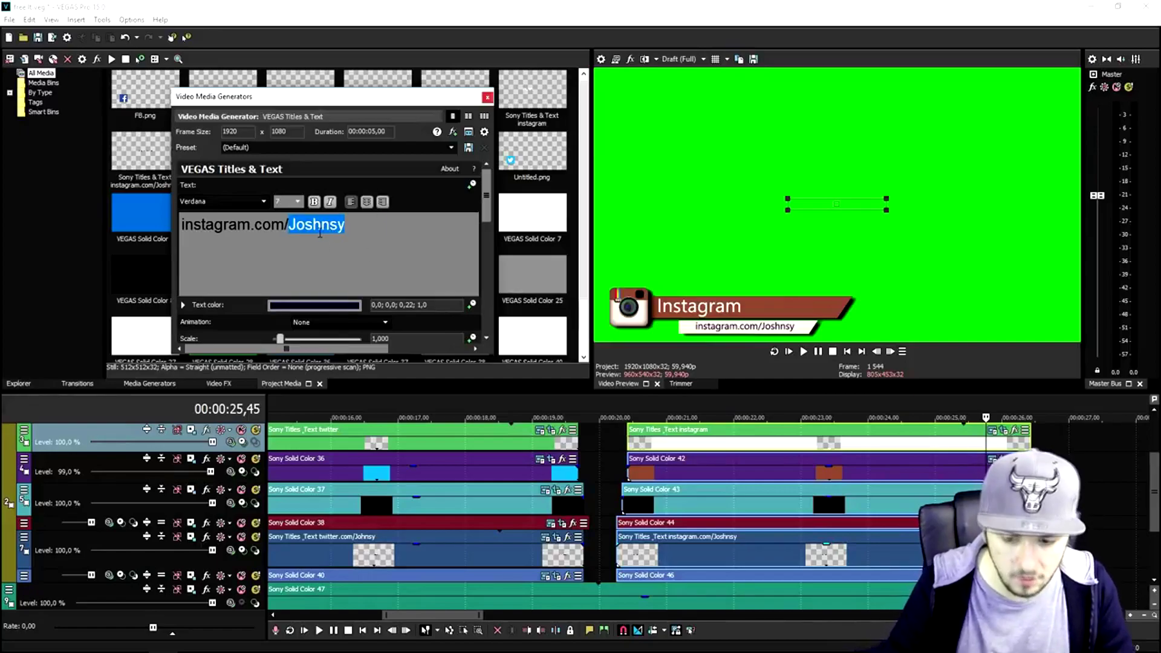
text(AlexHalfor)
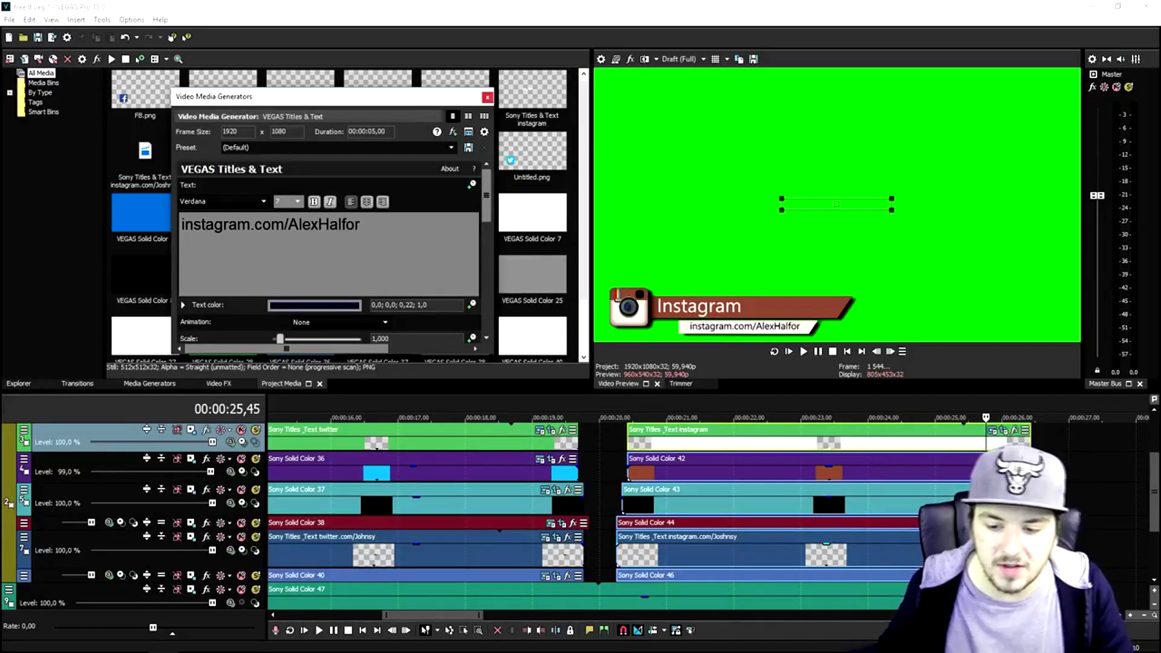
text(d)
click(487, 97)
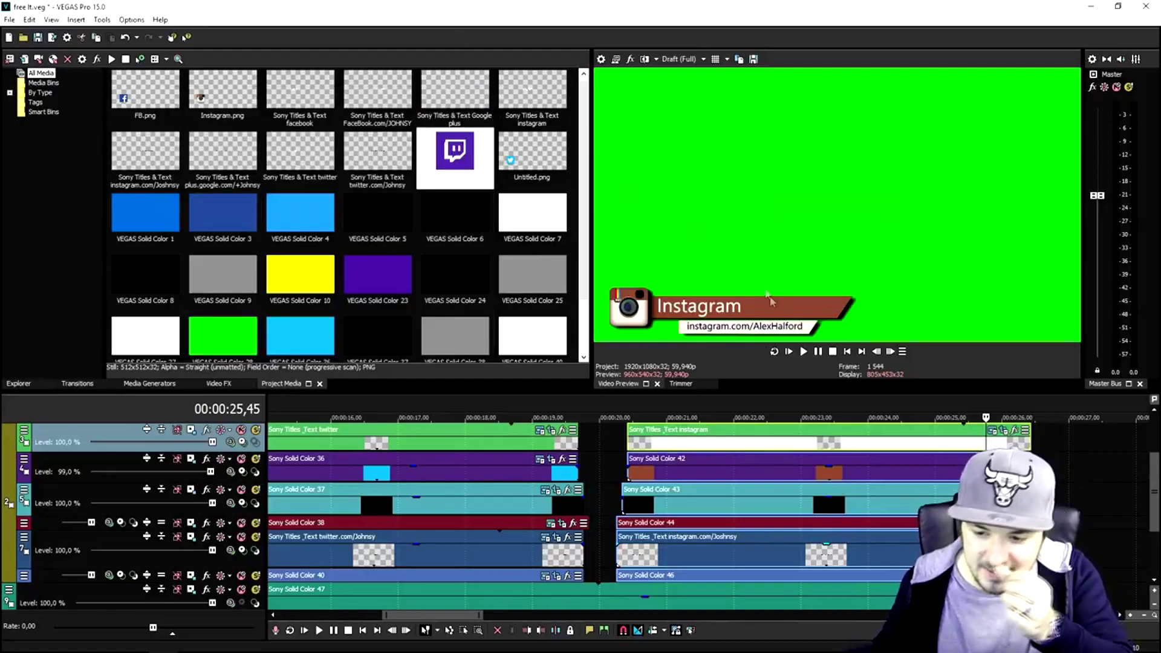
click(848, 351)
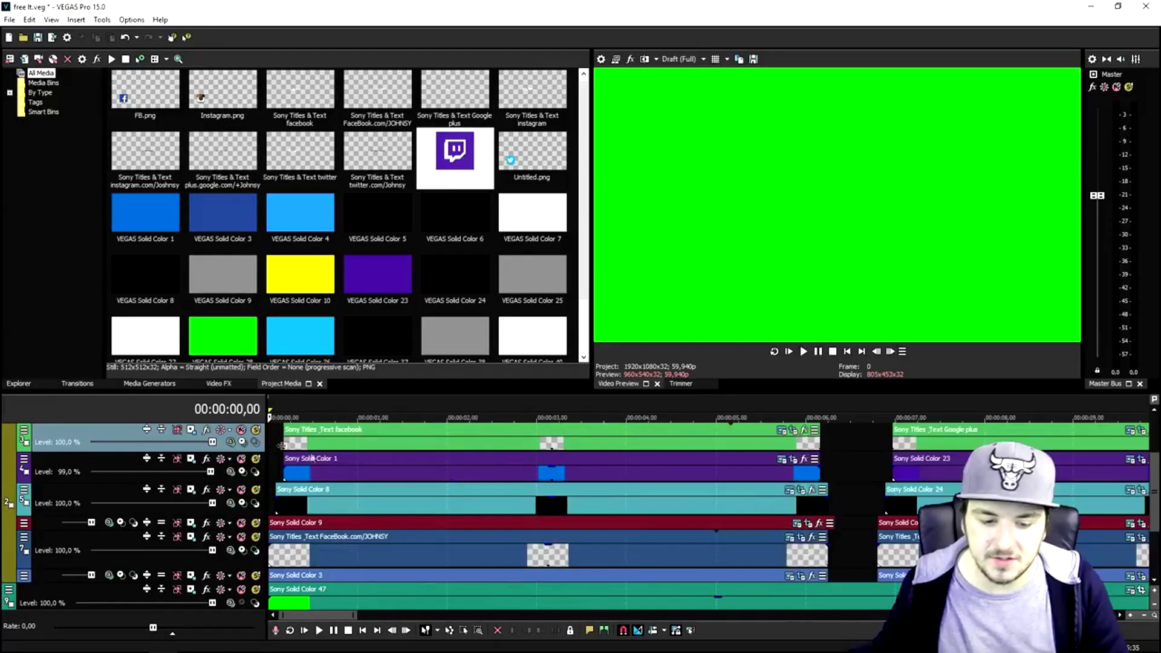
Step: Preview the Facebook, Twitch, Twitter and Instagram titles in turn along the ruler
click(354, 410)
scroll(357, 409, down, 3)
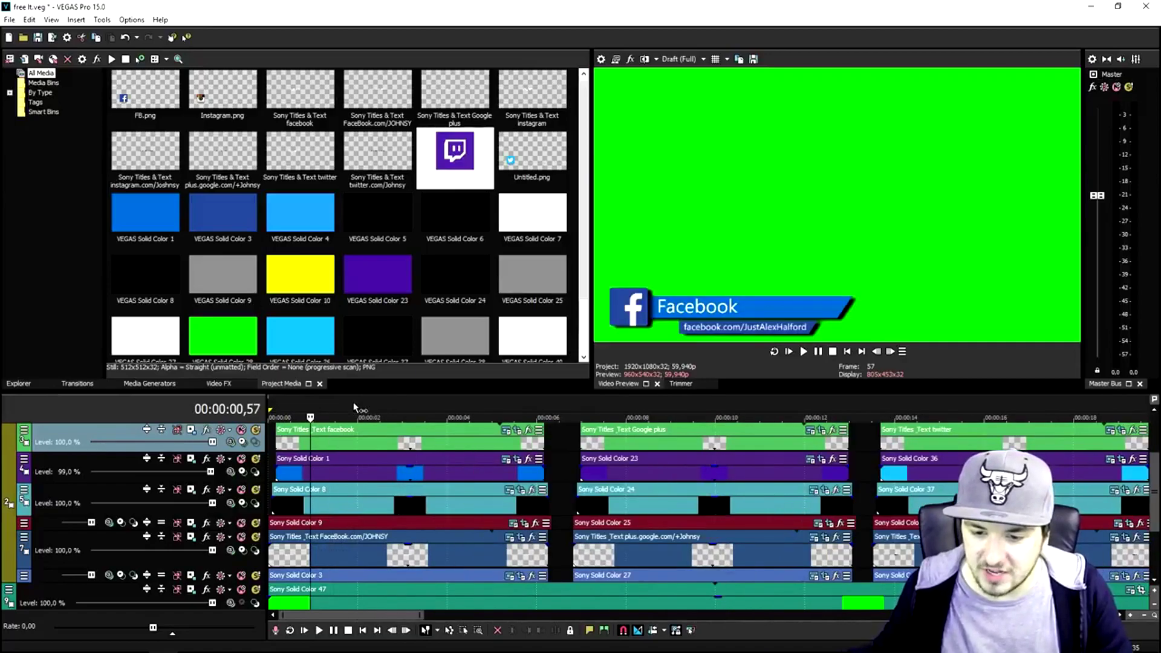
click(652, 406)
scroll(654, 406, down, 2)
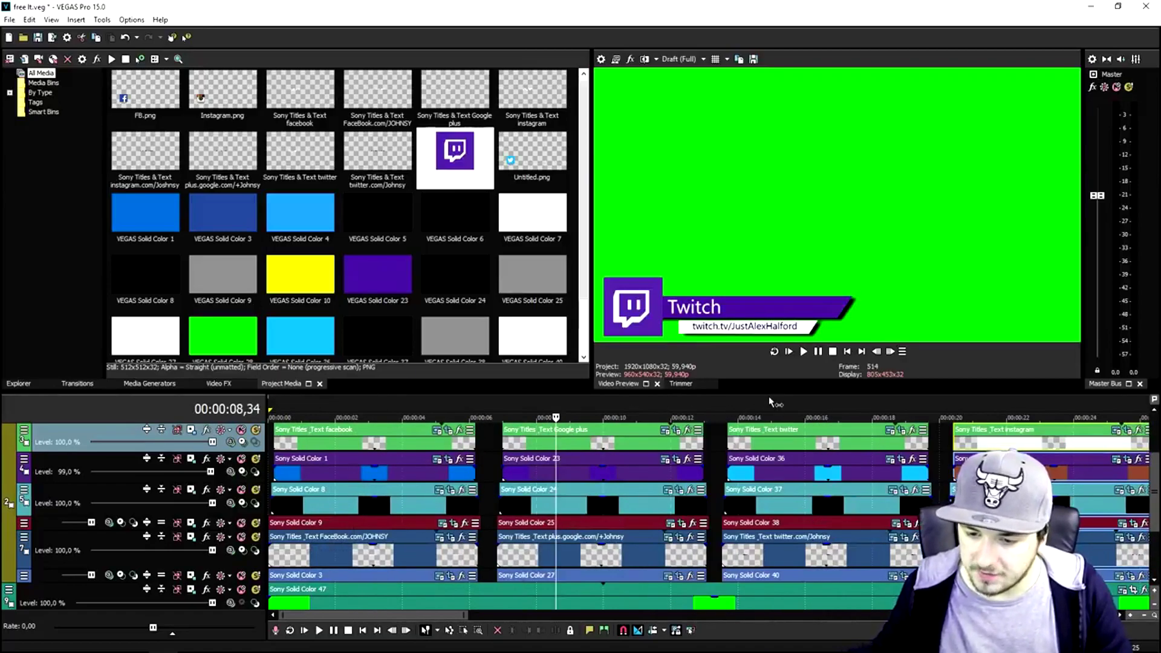
click(768, 399)
scroll(762, 424, down, 2)
click(799, 408)
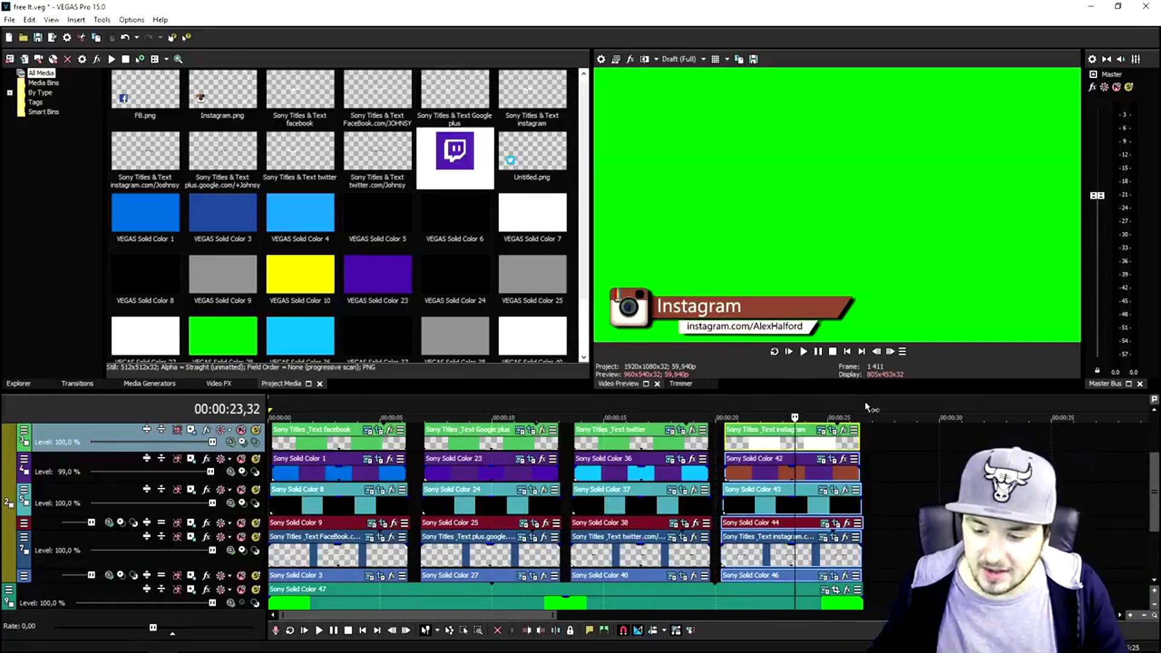
Step: Mark a loop region from the Instagram title's end, then jump back to the Facebook and Twitch titles
drag(859, 402, 270, 403)
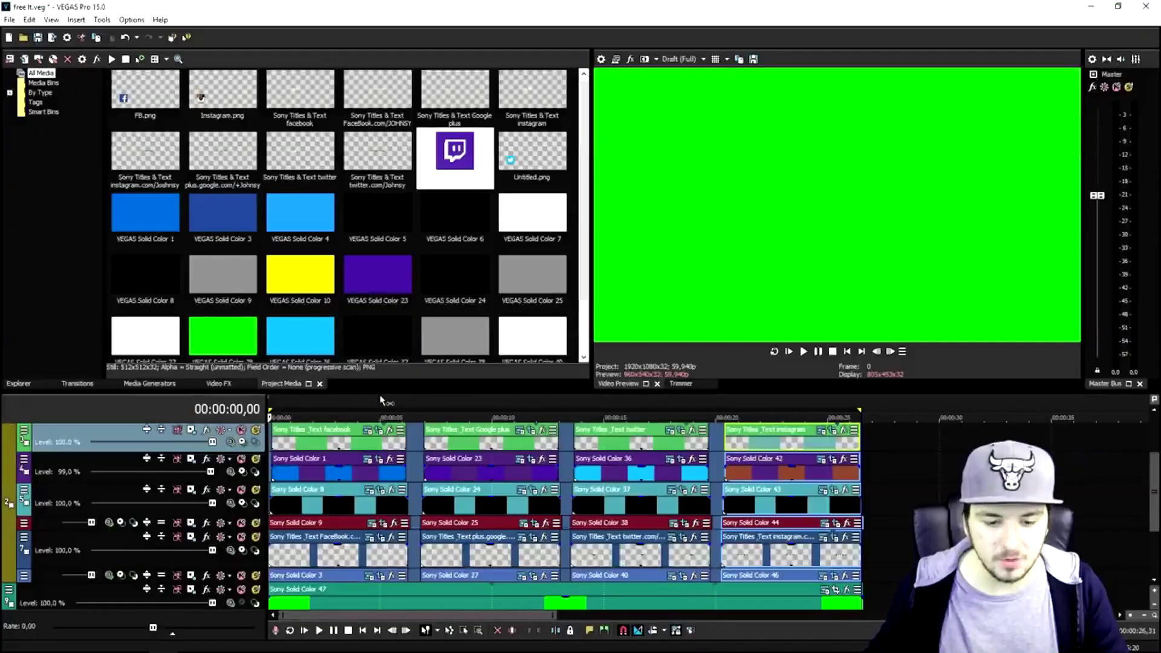
click(380, 404)
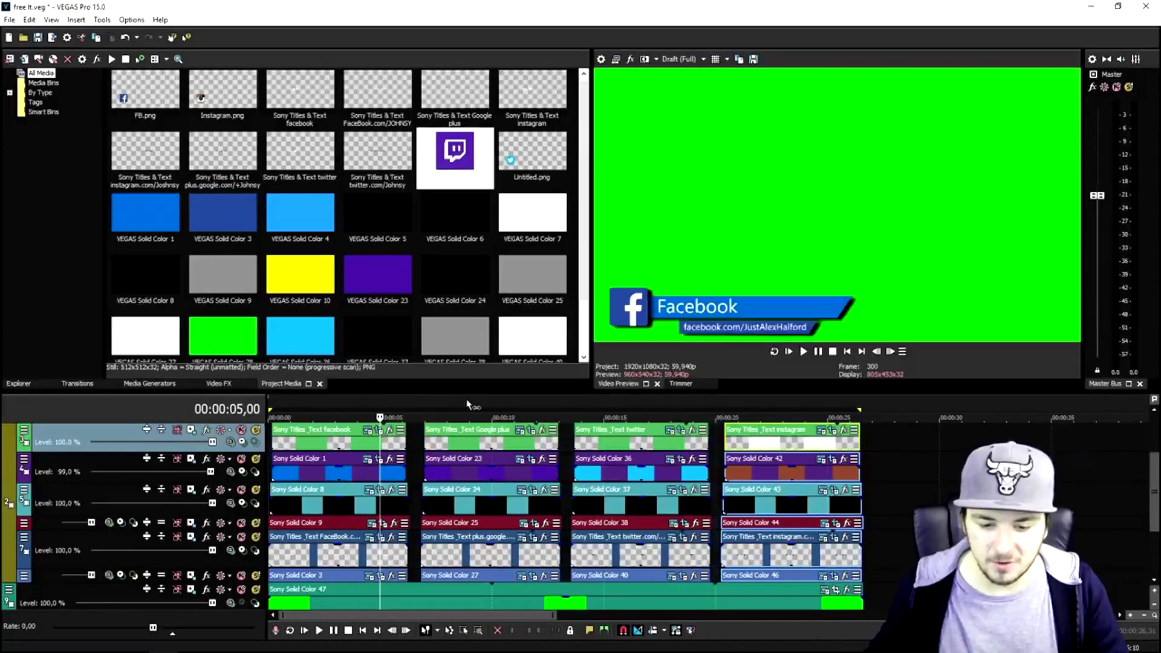
click(467, 404)
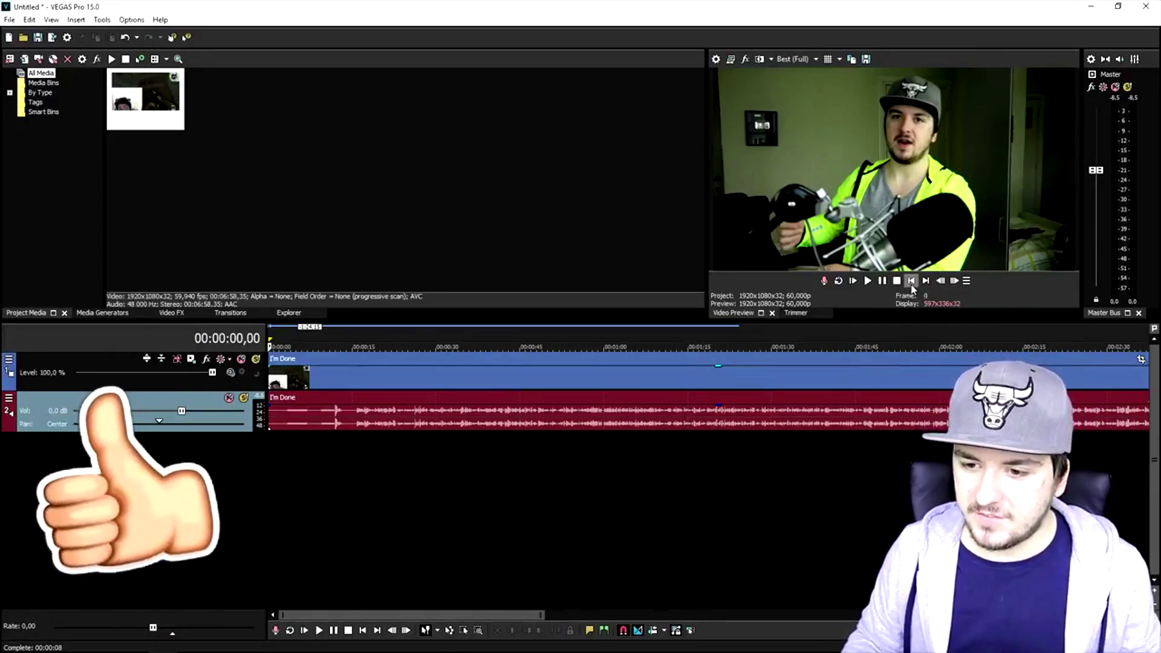
Step: Scrub the I'm Done clip from about 0:59 to 2:54, then back to 1:58
click(598, 342)
scroll(733, 339, down, 3)
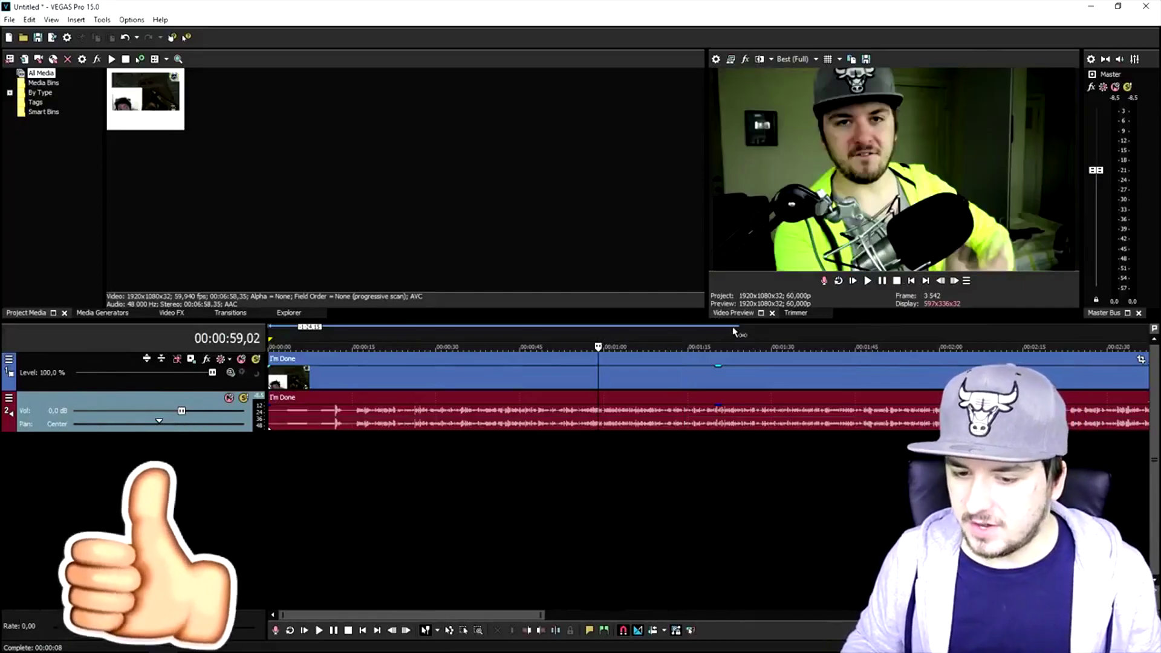
click(757, 342)
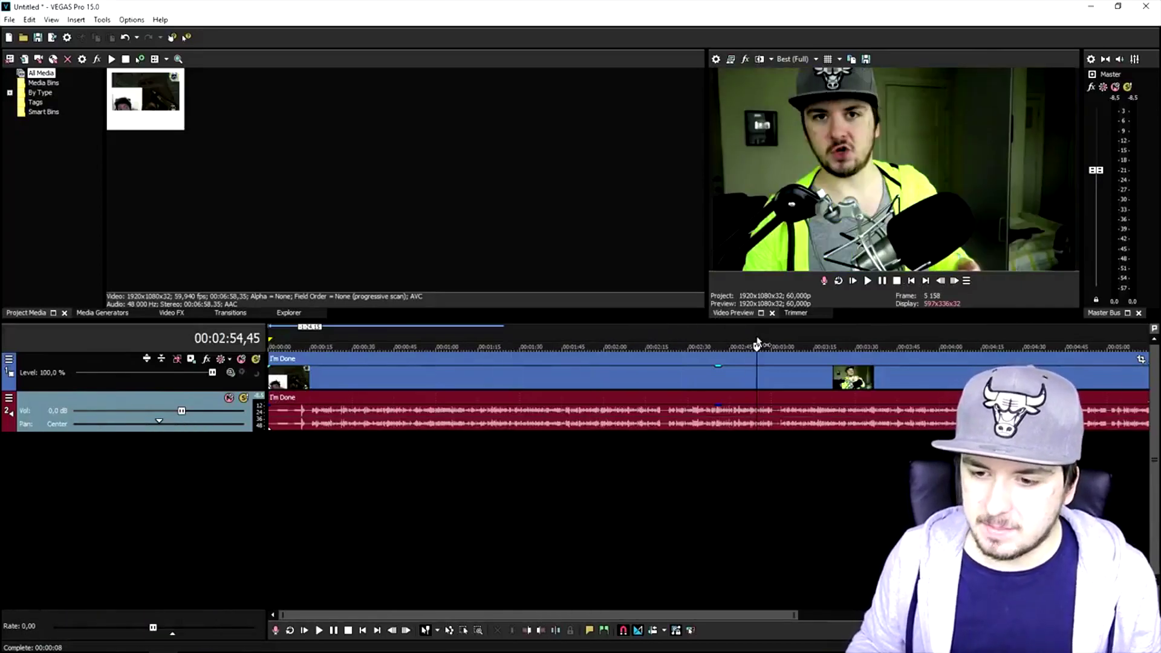
click(695, 342)
click(668, 343)
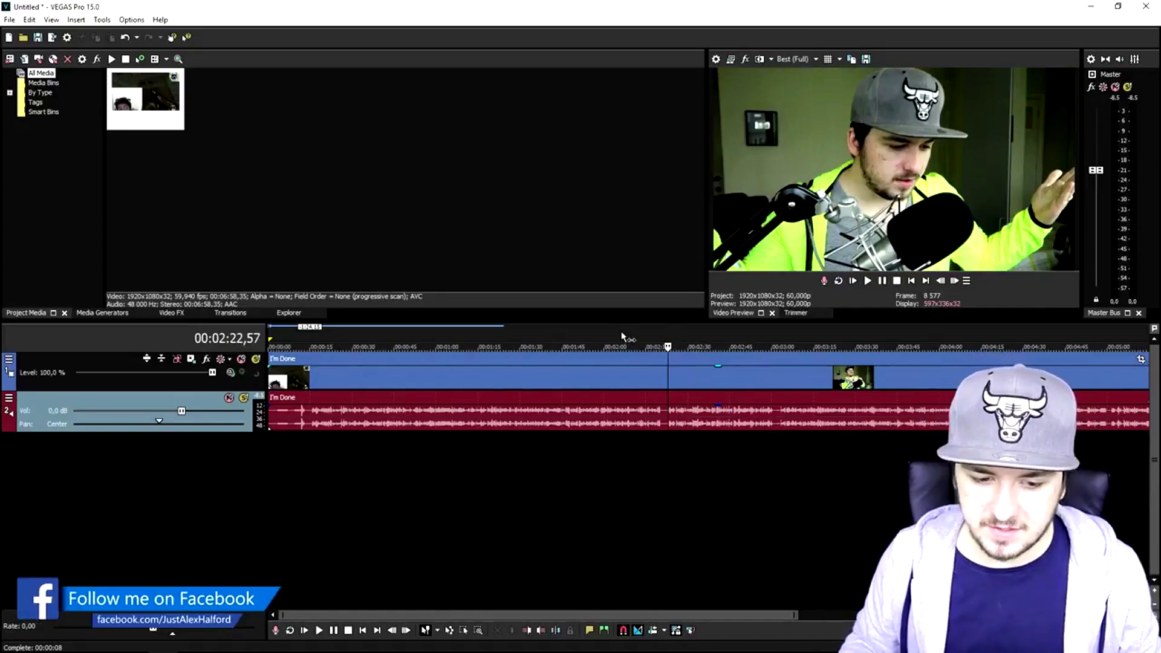
click(600, 337)
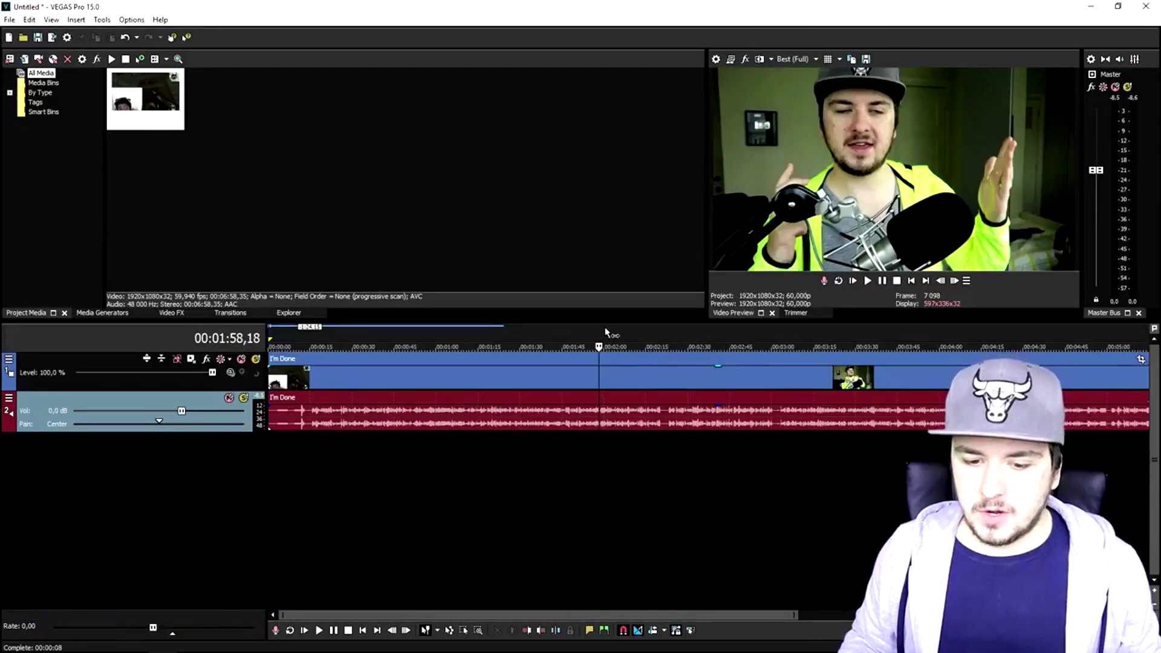
Step: Step playback forward through 2:00, 2:07, 2:19 and 2:24 to settle at 2:33,59
click(606, 330)
click(625, 329)
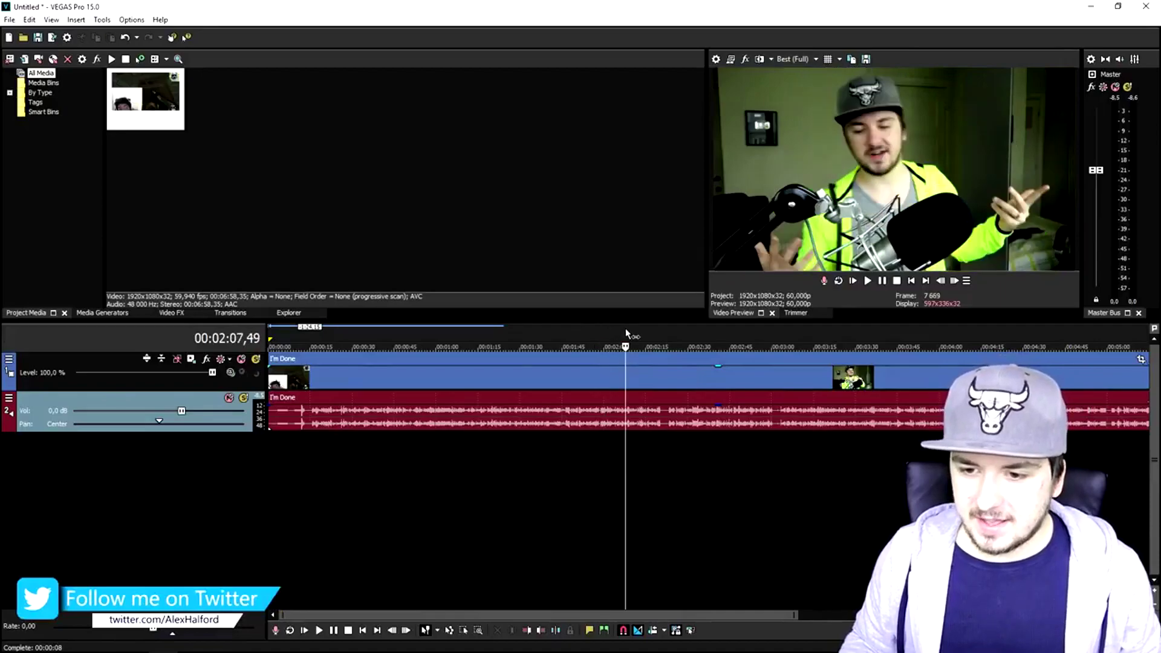
click(659, 333)
click(672, 330)
click(675, 330)
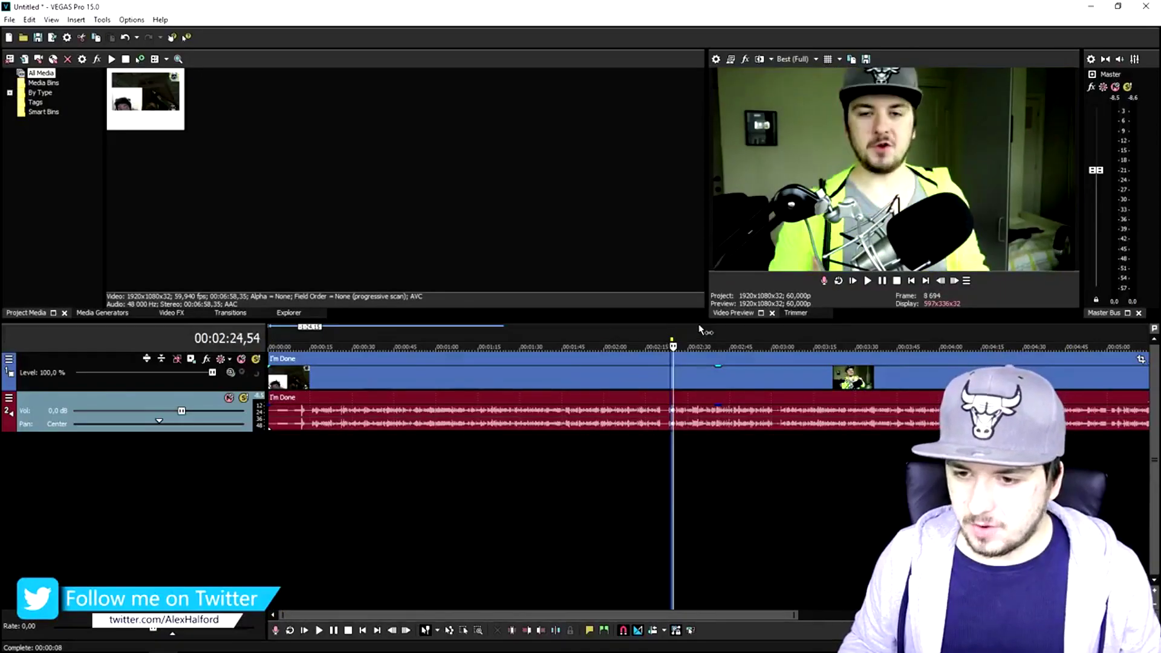
click(699, 326)
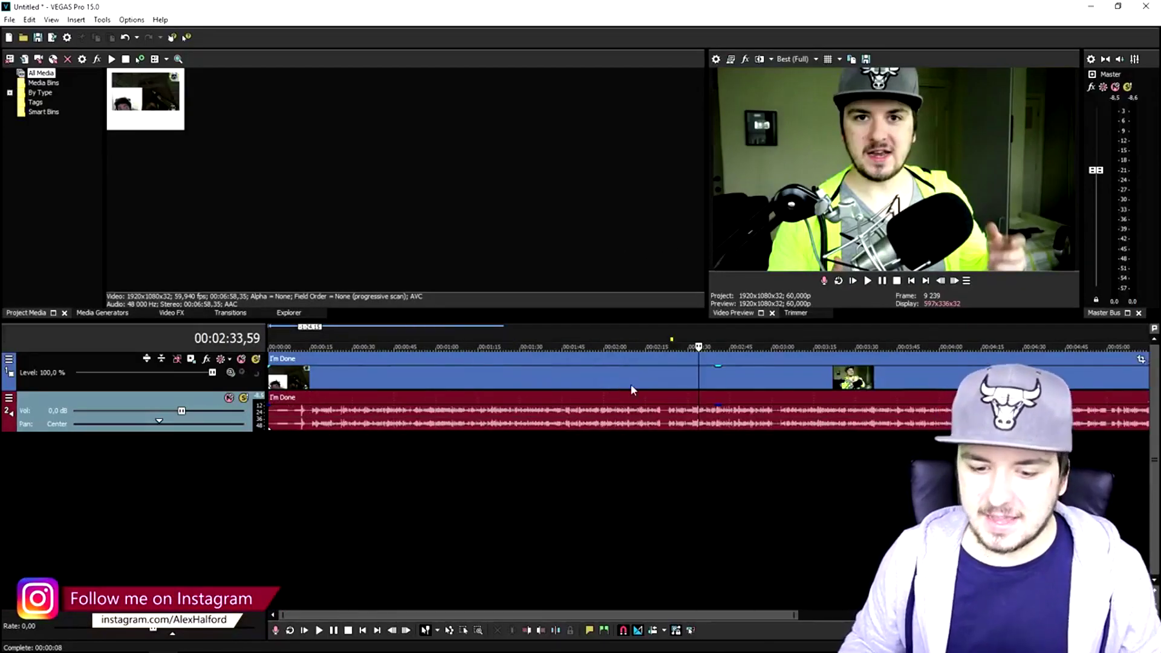
scroll(601, 379, down, 2)
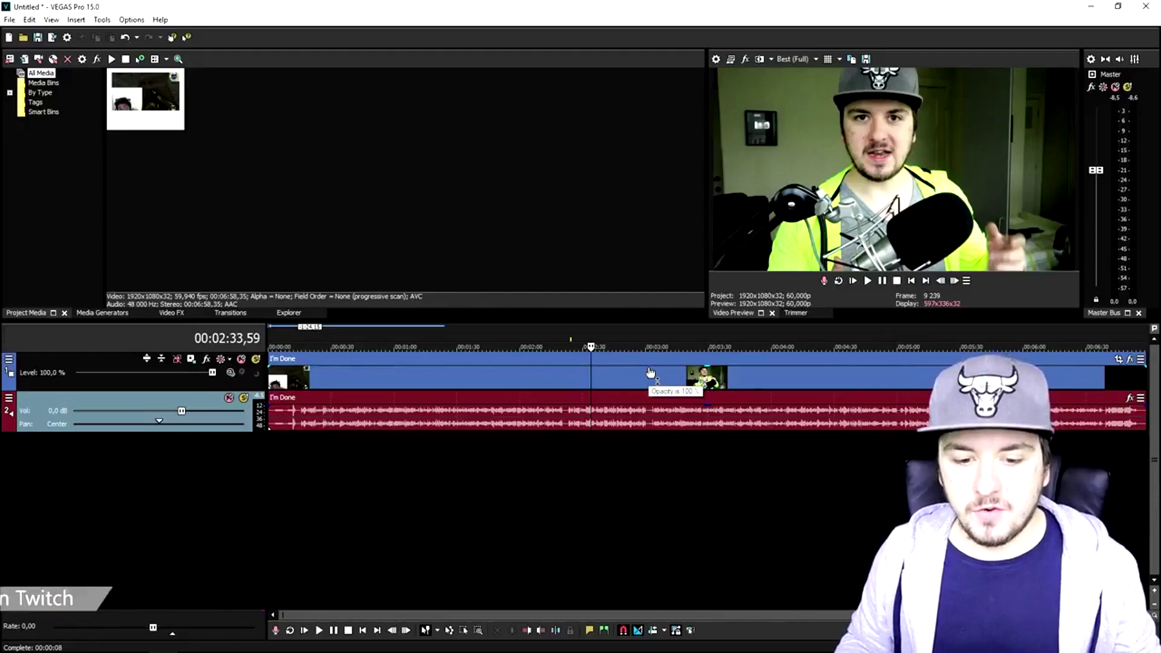
right_click(604, 373)
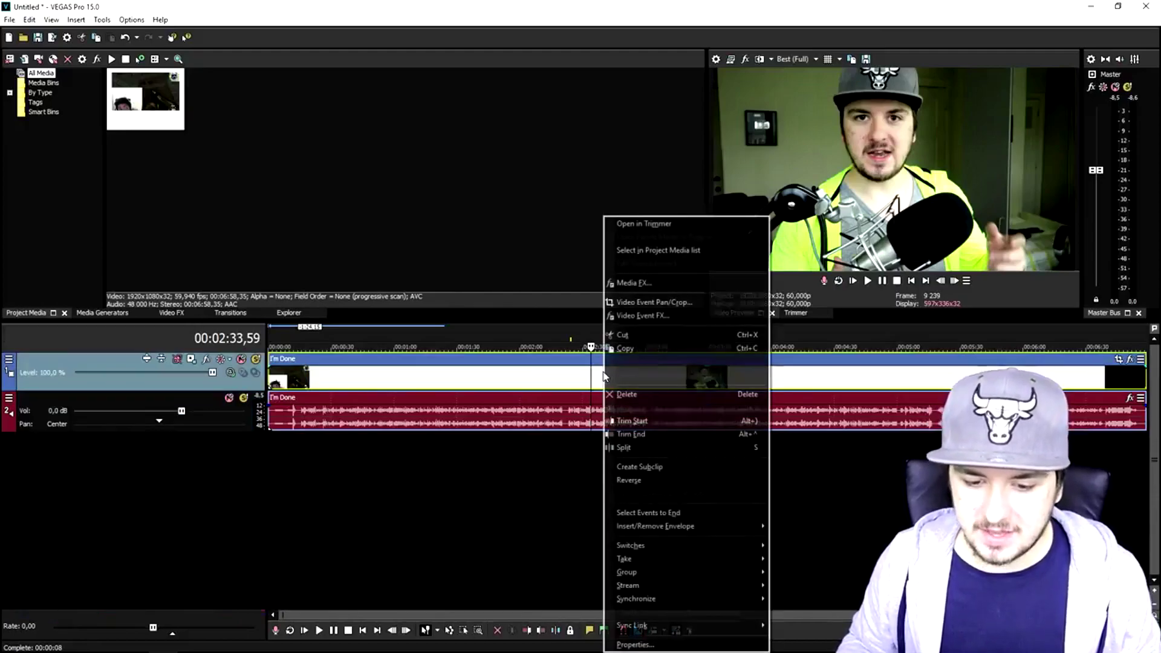
Step: Turn off Maintain aspect ratio and select Disable resample for the I'm Done video event
click(698, 643)
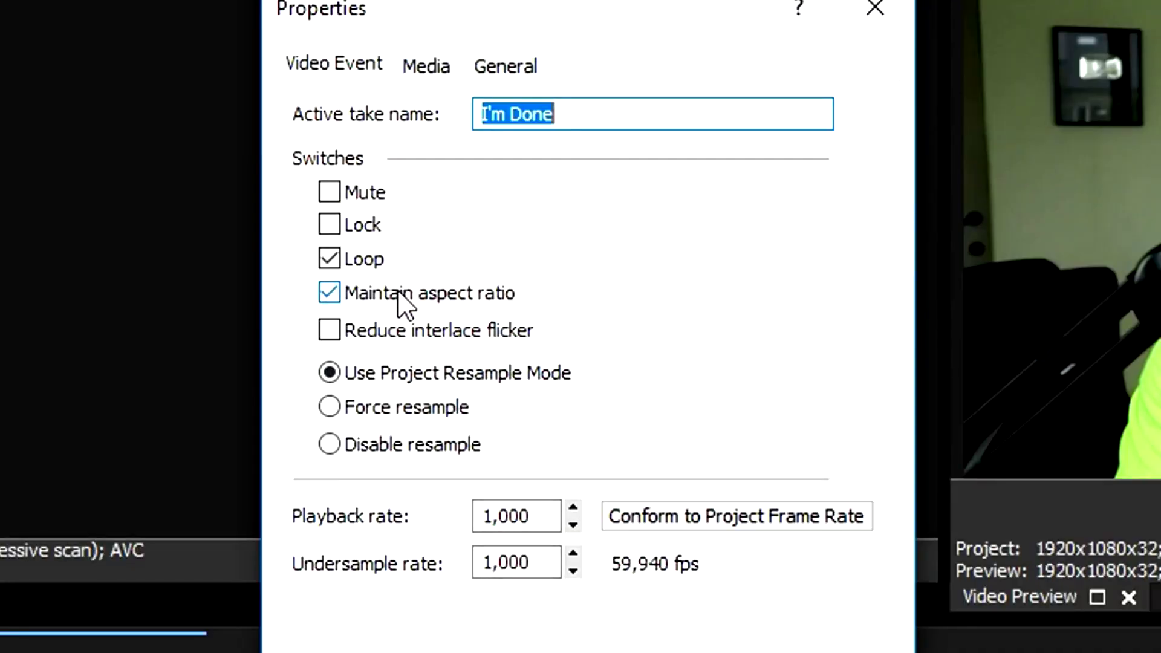
click(398, 290)
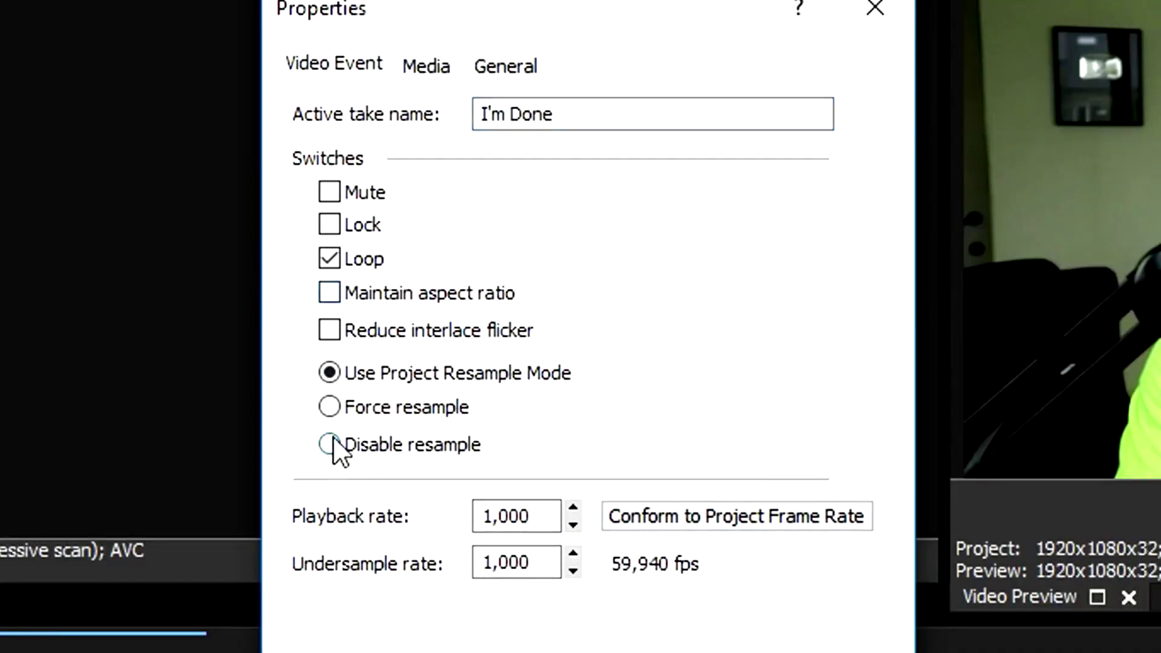
click(361, 444)
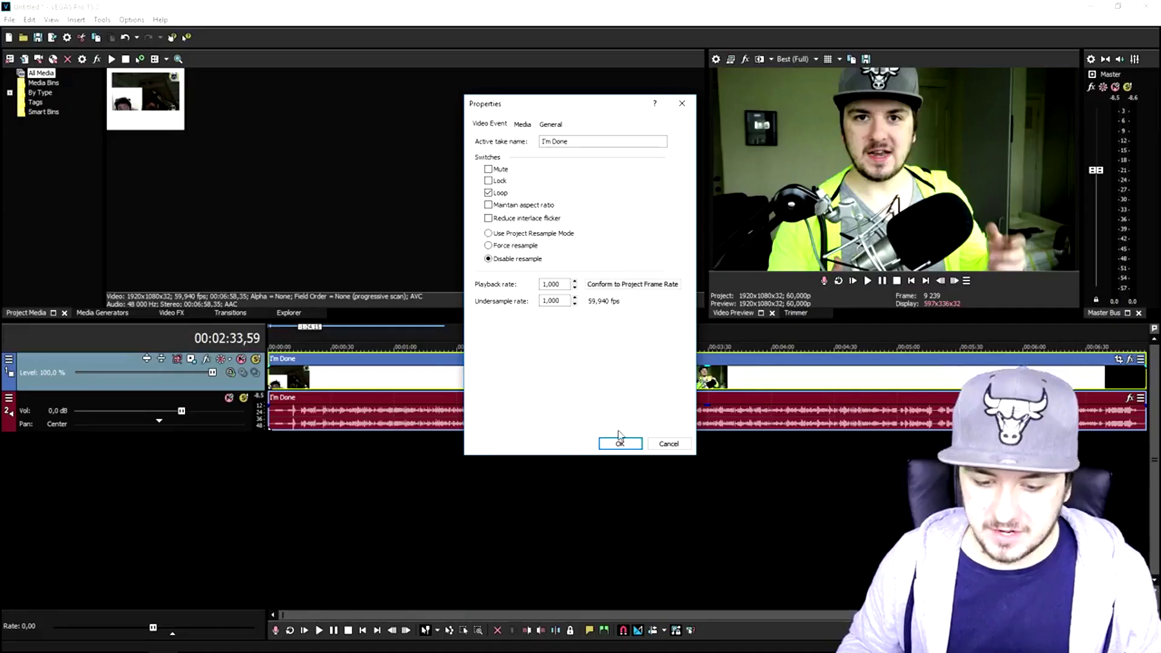
click(619, 436)
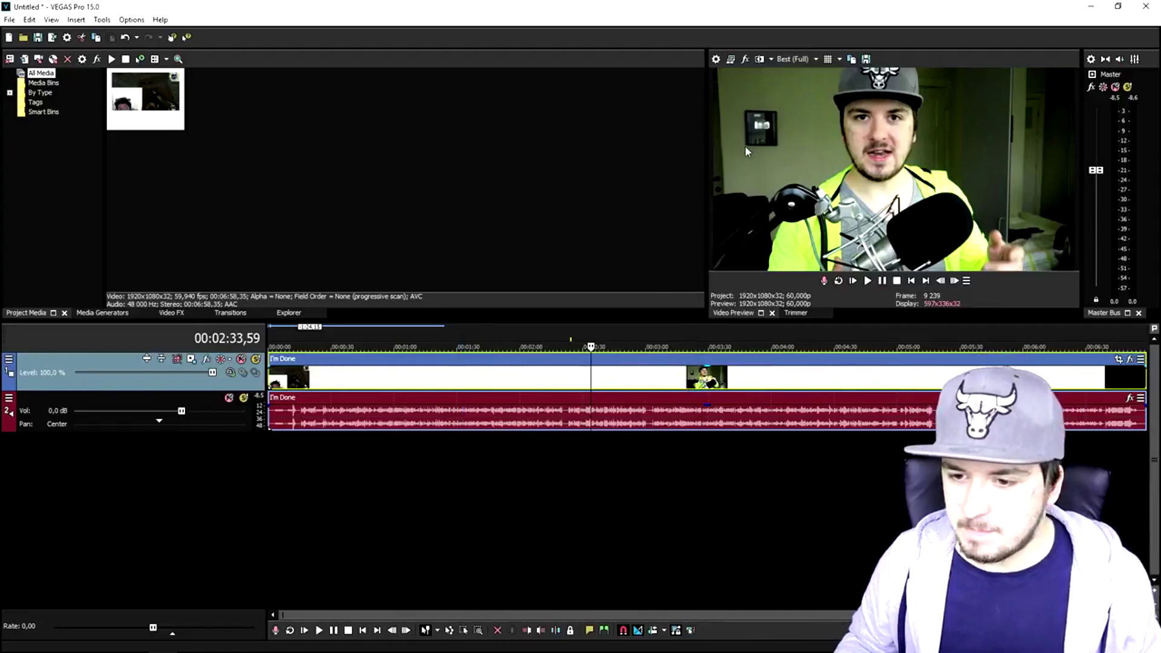
Step: Try preview quality at Draft, Preview, Good and Best, all at Full size
click(800, 59)
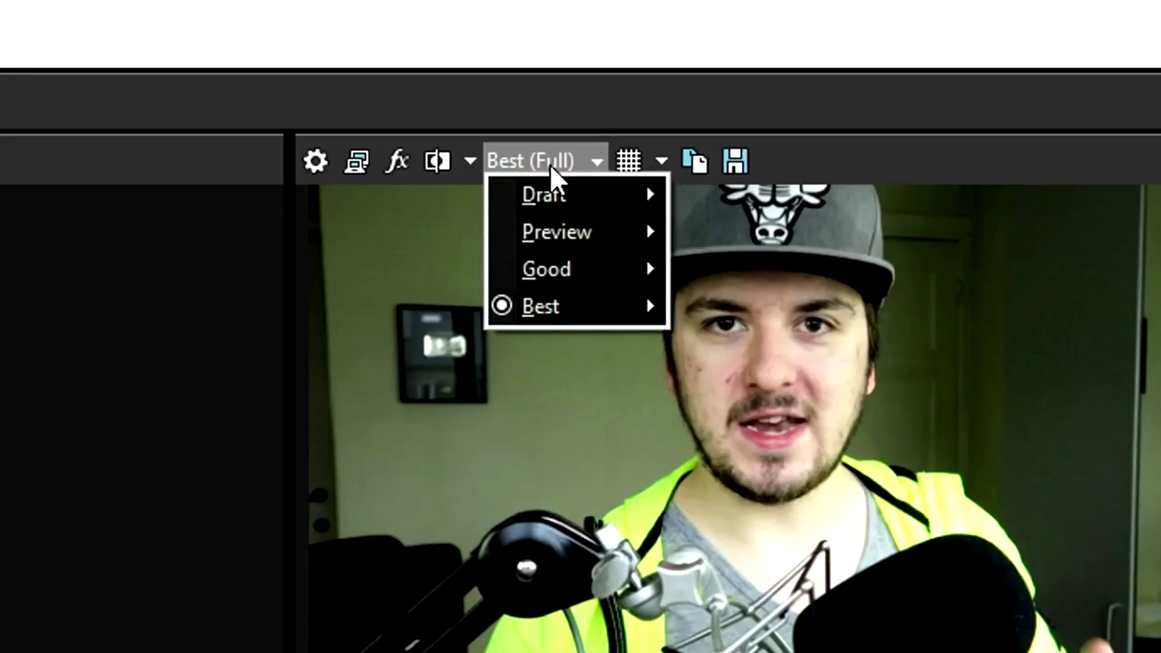
mouse_move(799, 73)
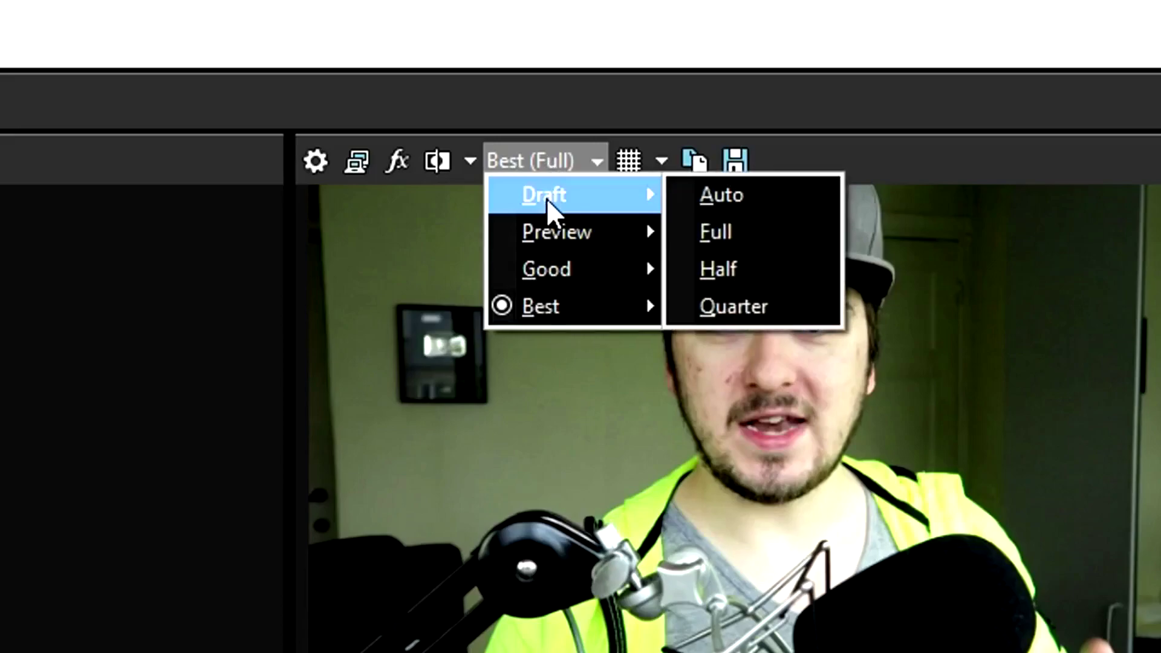
click(763, 235)
click(605, 161)
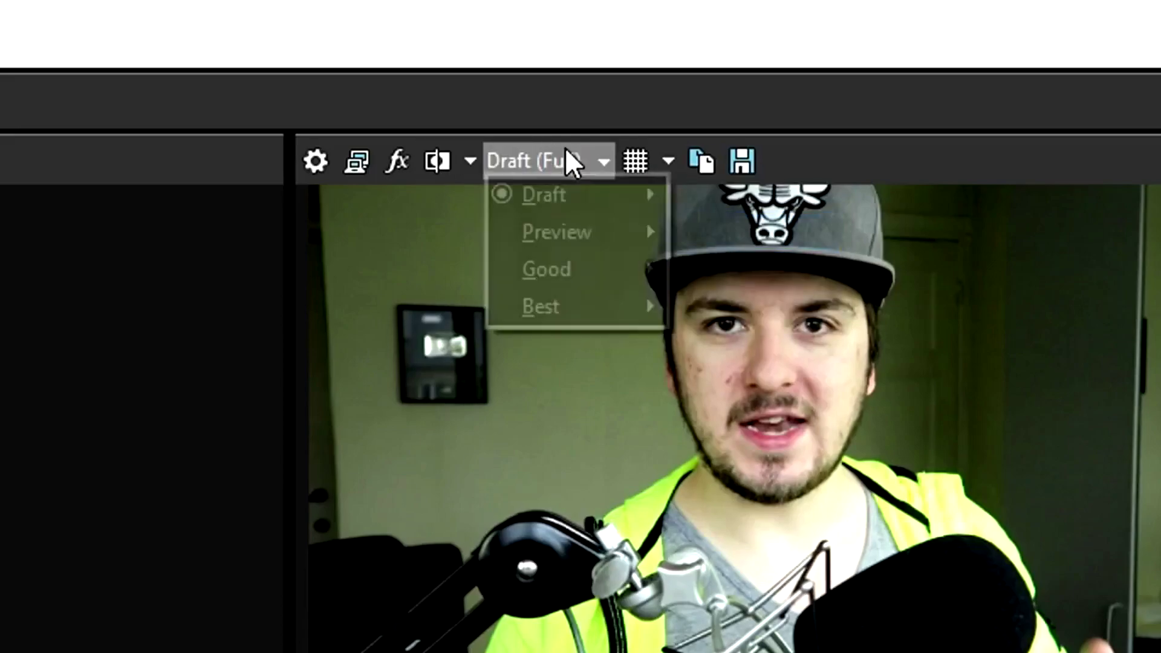
mouse_move(647, 251)
click(736, 279)
click(605, 161)
mouse_move(550, 267)
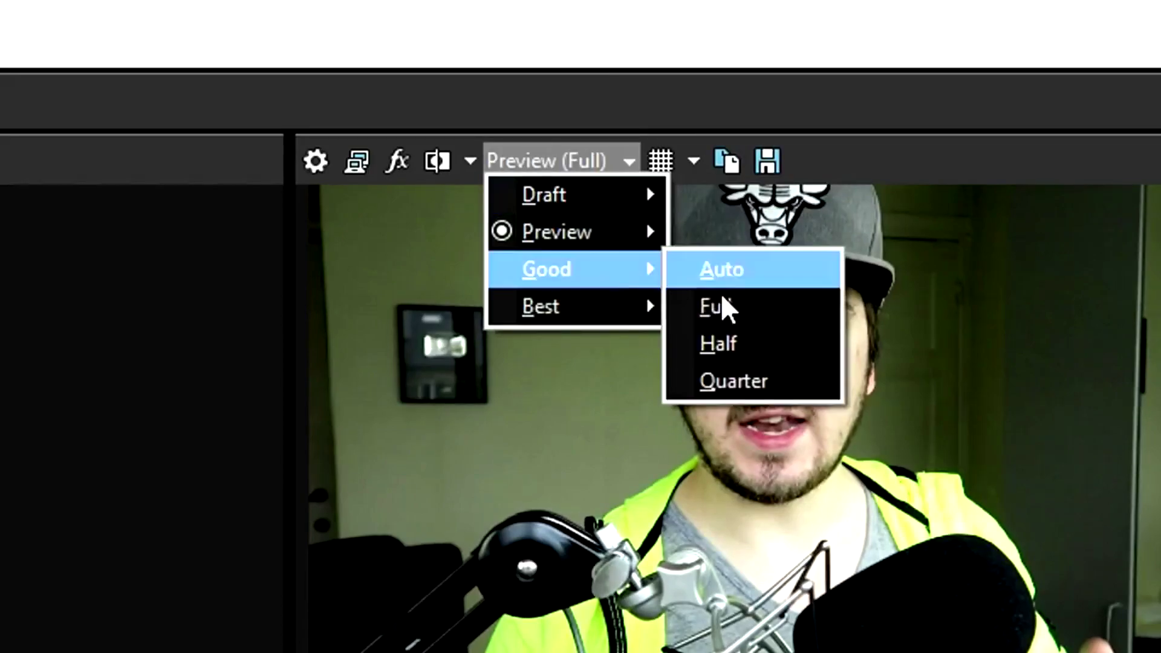
click(724, 306)
click(608, 161)
mouse_move(647, 306)
click(717, 341)
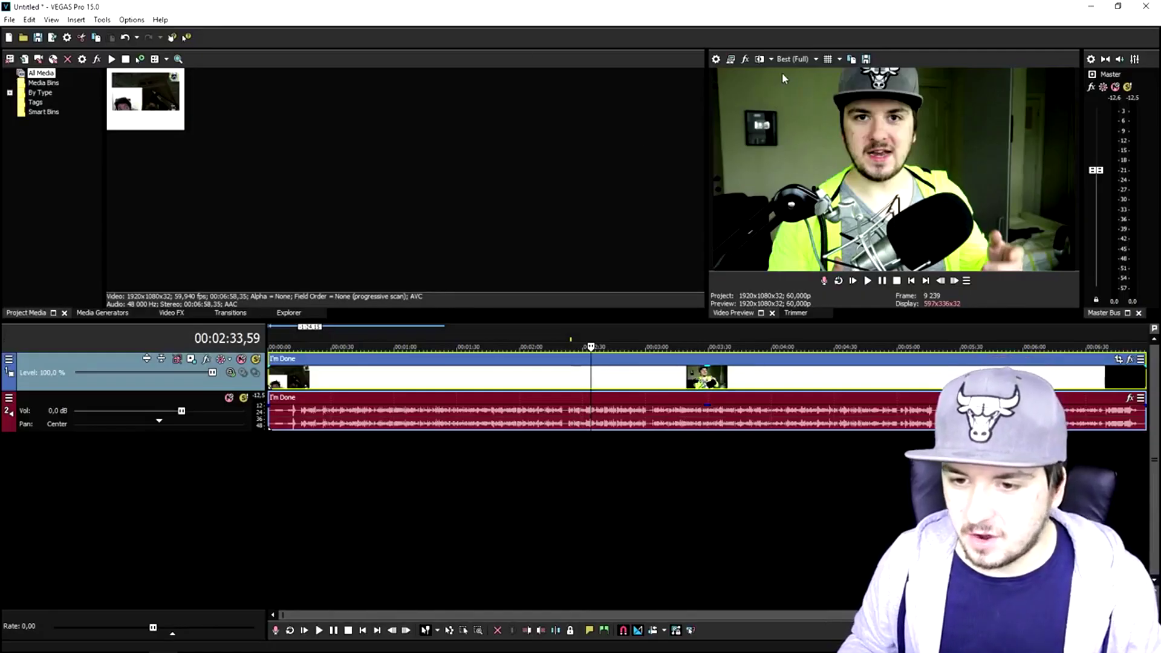
Step: Try Preview, Draft, Good and Best at Half size, then Draft (Quarter)
click(793, 59)
mouse_move(820, 87)
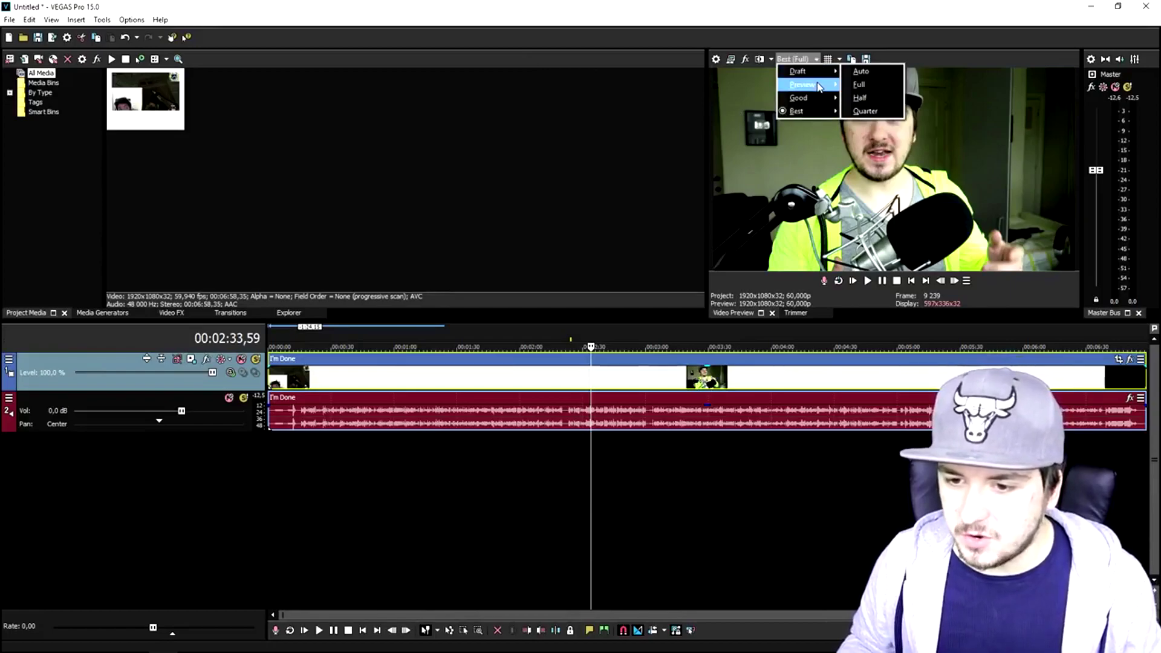
click(859, 111)
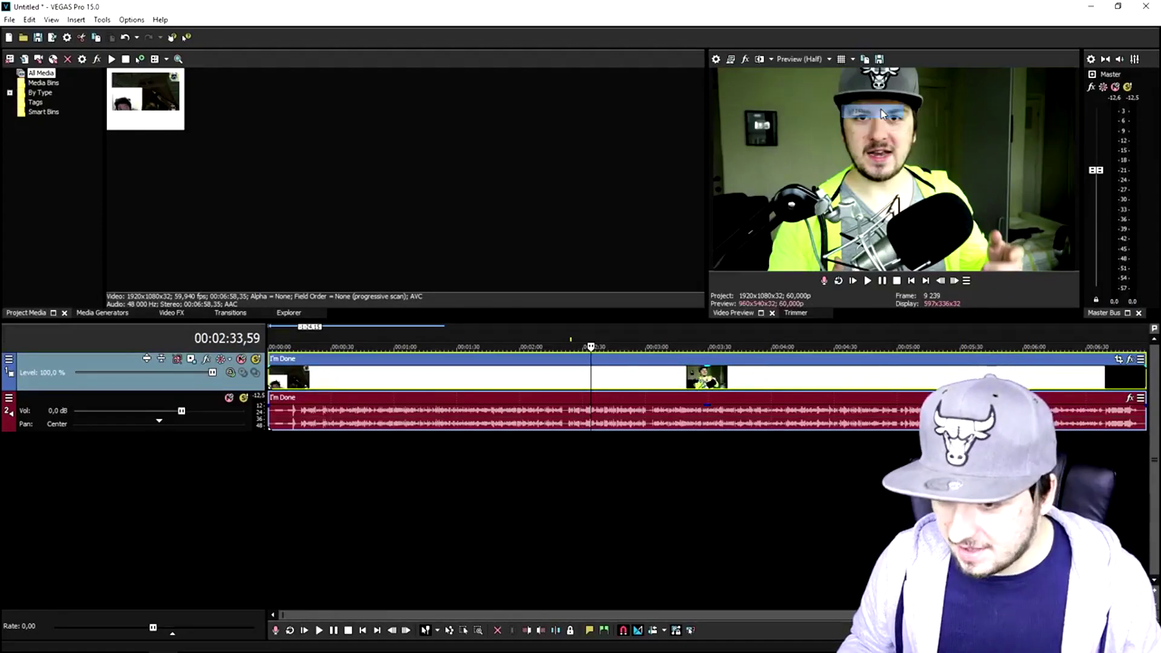
click(793, 59)
click(793, 59)
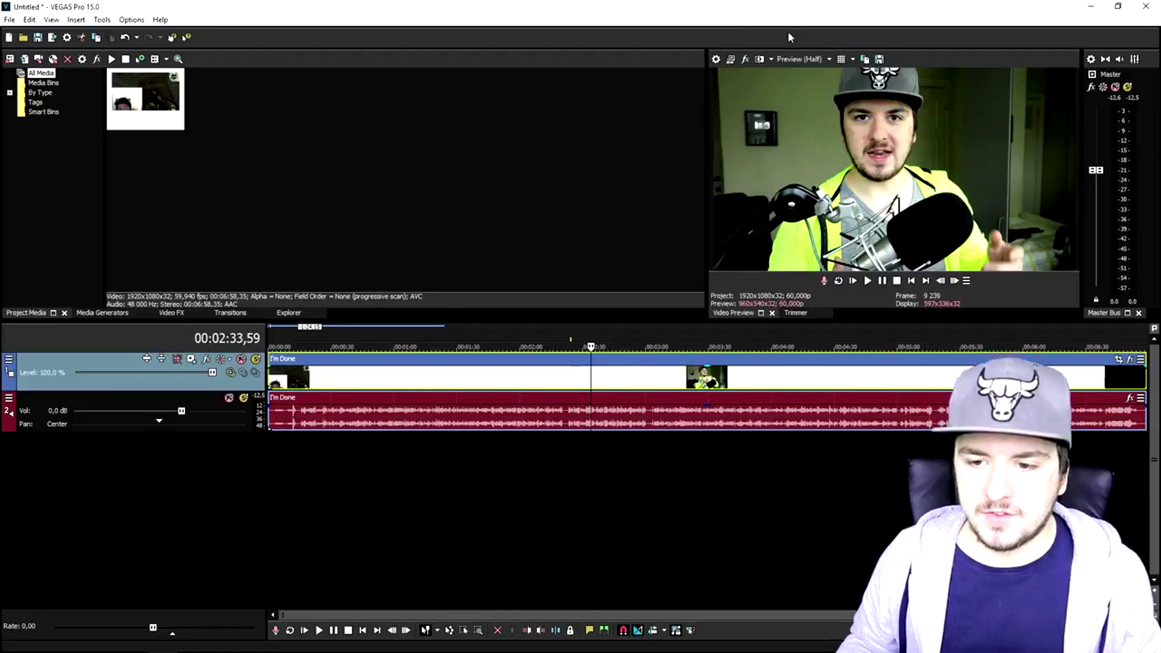
click(792, 59)
mouse_move(810, 74)
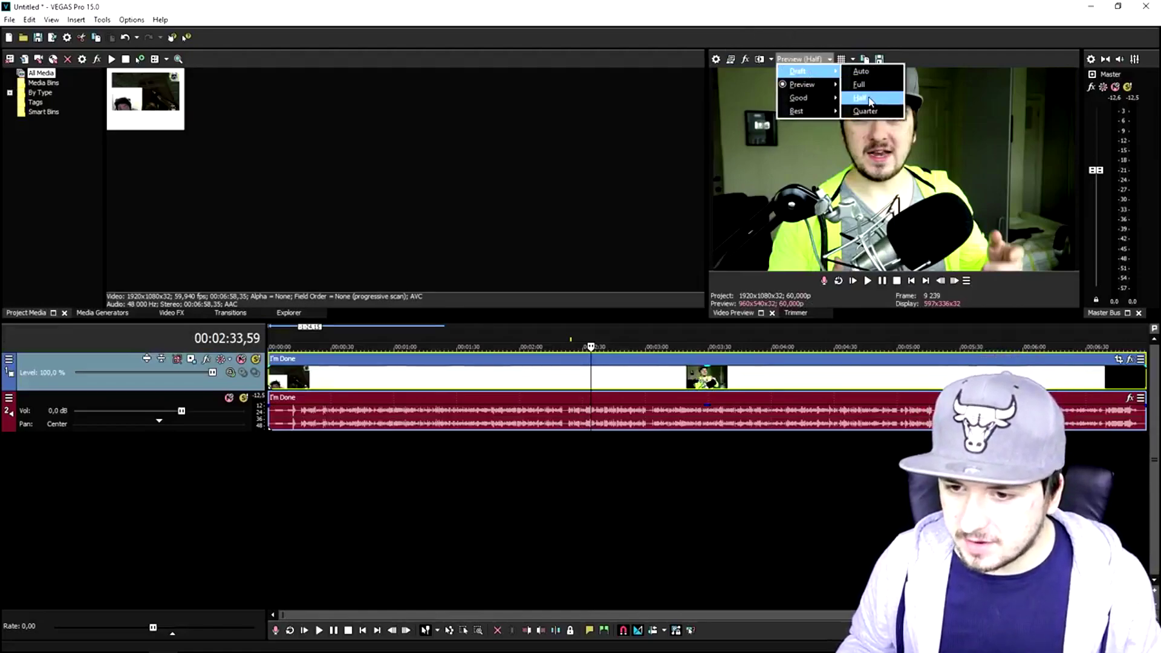
click(859, 97)
click(794, 59)
mouse_move(829, 99)
click(860, 124)
click(795, 58)
click(860, 137)
click(794, 59)
mouse_move(811, 75)
click(864, 112)
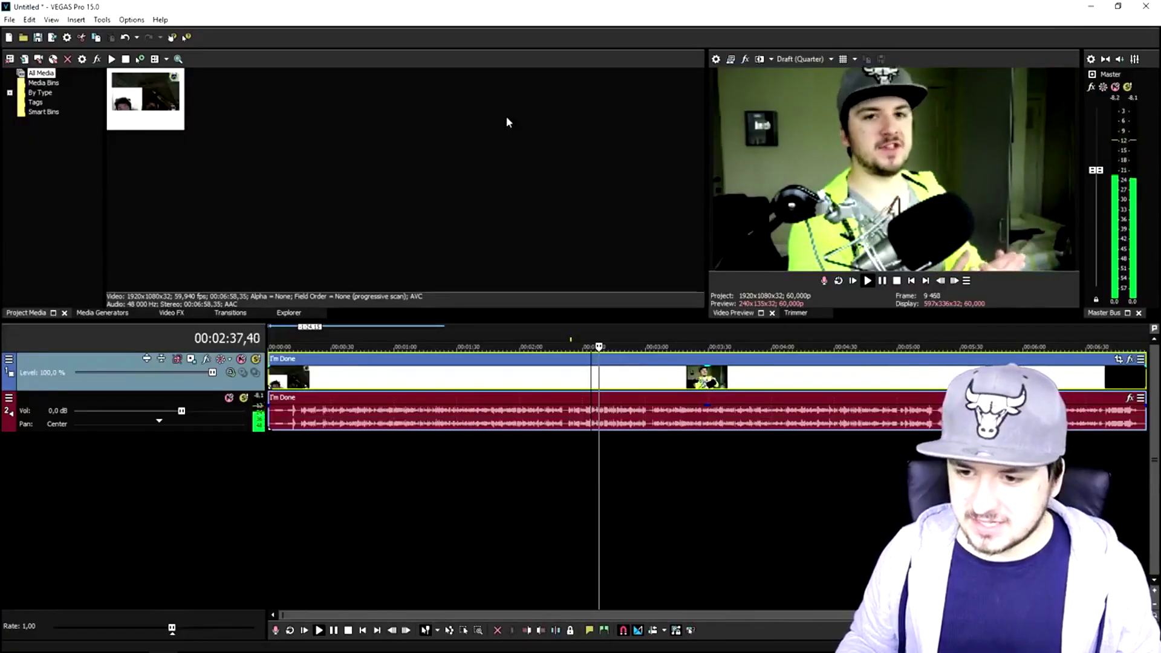
Step: Settle on Preview (Full) quality and play the timeline to check smoothness
key(space)
click(831, 58)
mouse_move(804, 84)
click(865, 85)
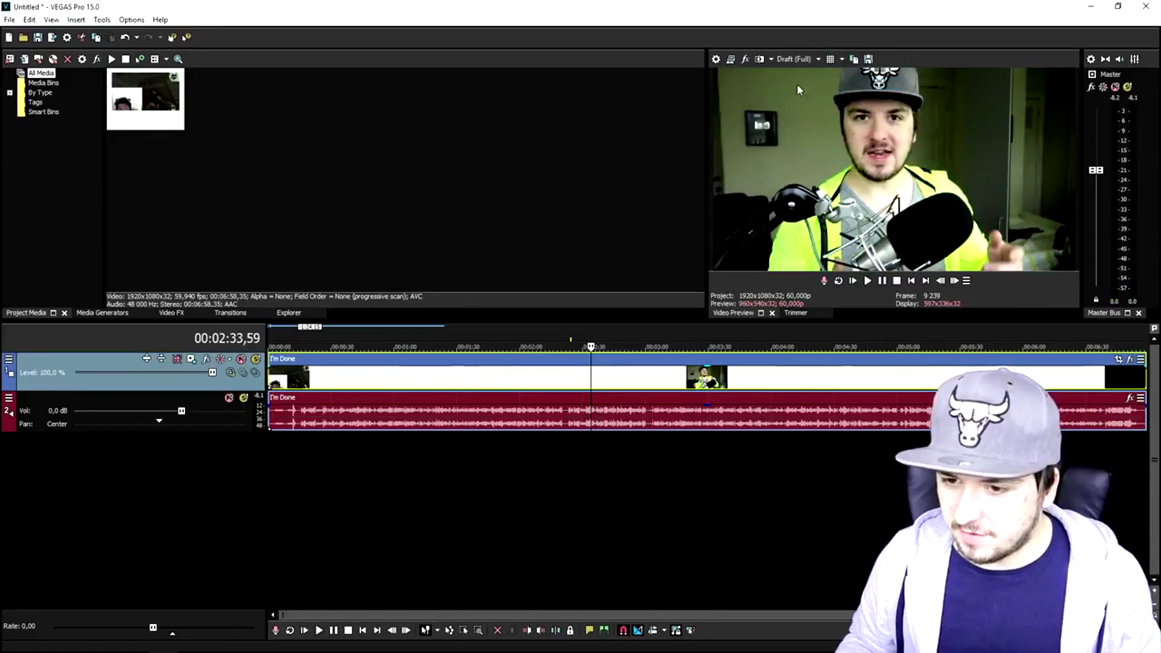
click(818, 59)
click(880, 95)
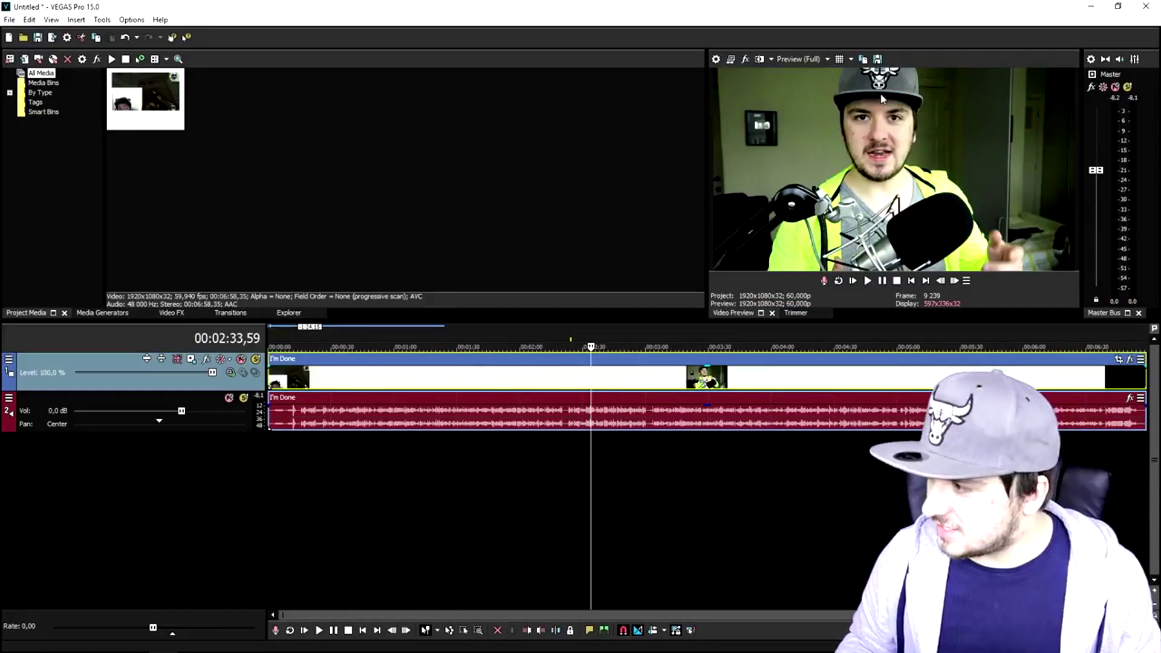
key(space)
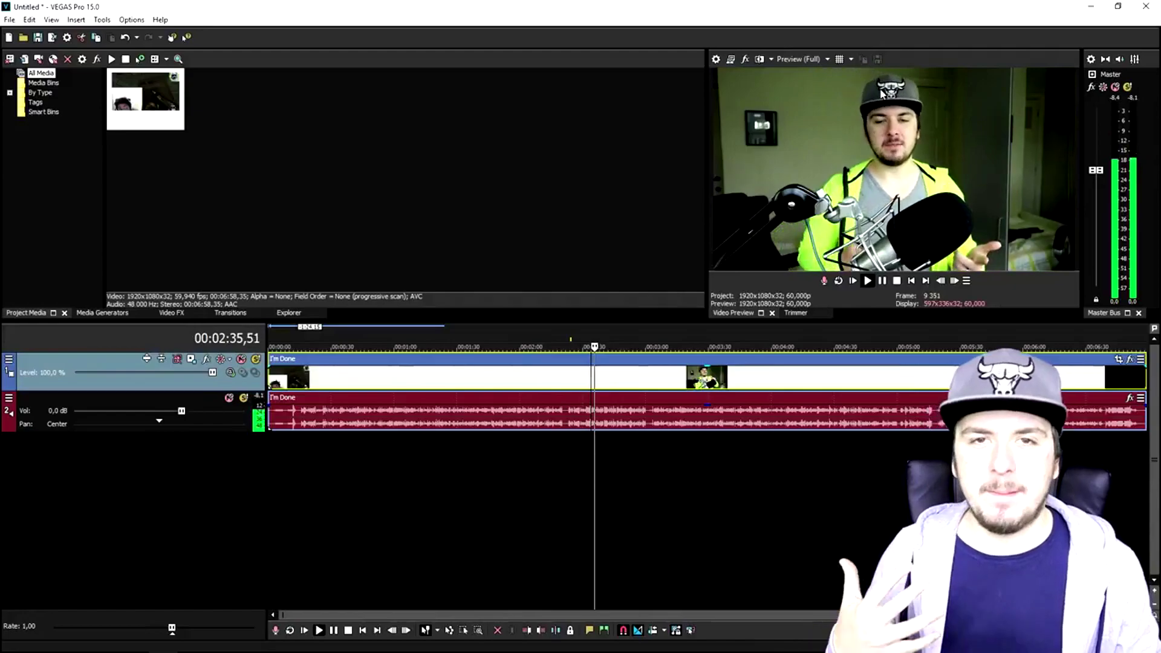
key(space)
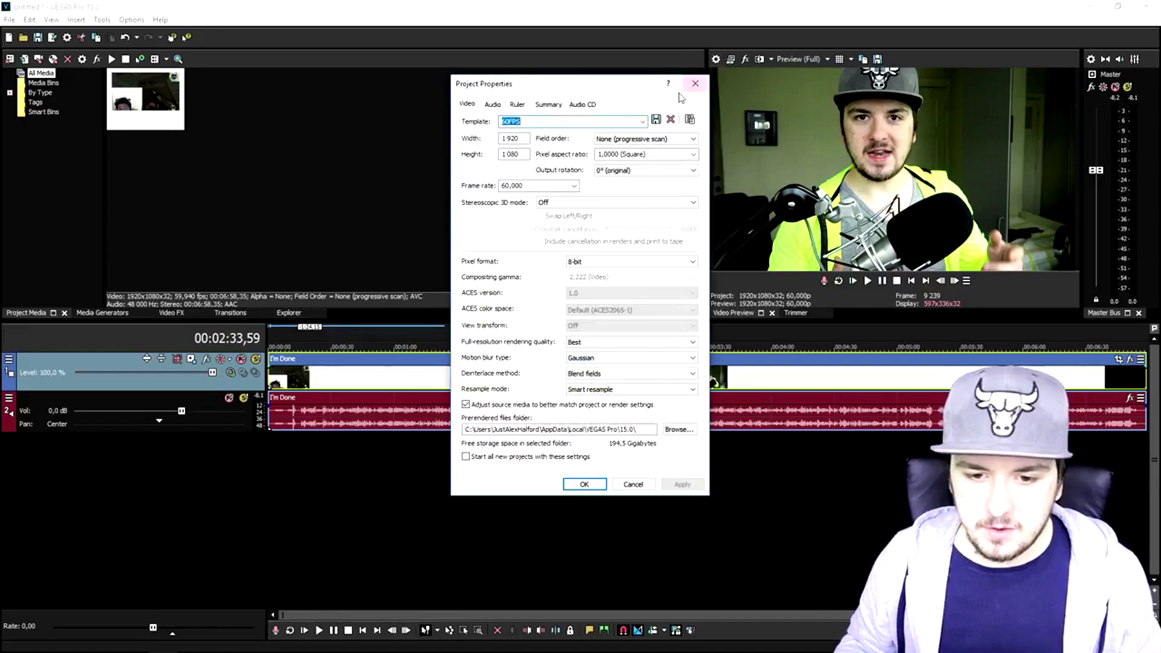
Step: Apply the HDV 720-30p template (1280x720, 29,970 fps) in Project Properties
click(642, 122)
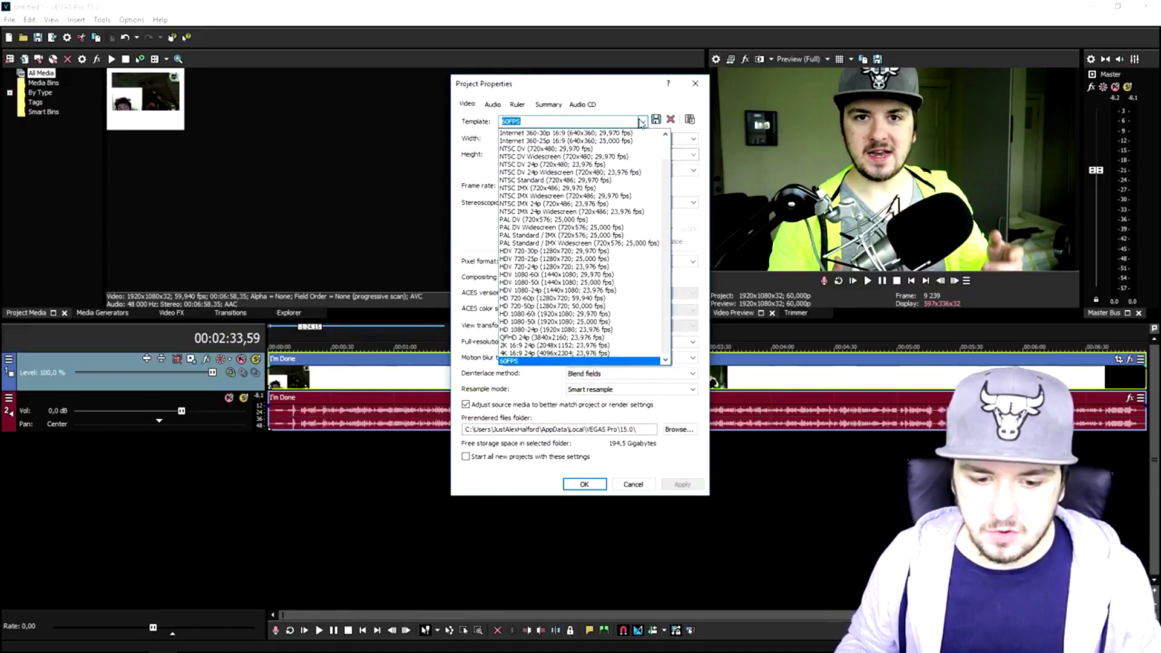
click(553, 251)
click(681, 485)
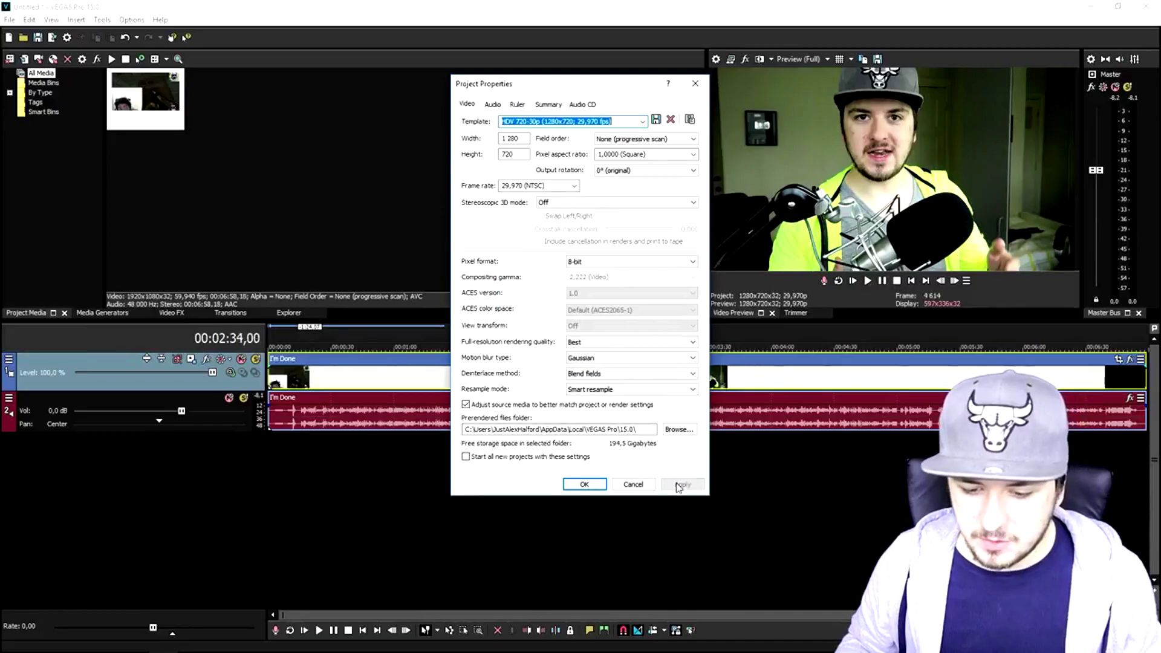
click(575, 486)
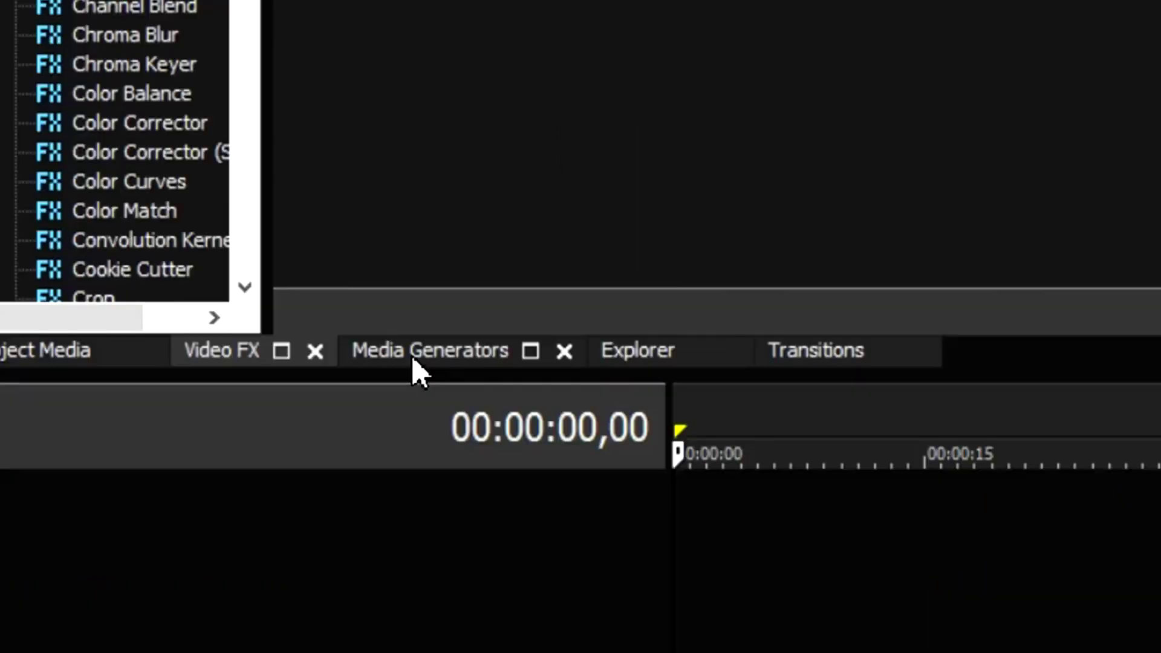
Step: Add a Titles & Text clip and move it to the start of the timeline
click(414, 357)
scroll(107, 42, down, 15)
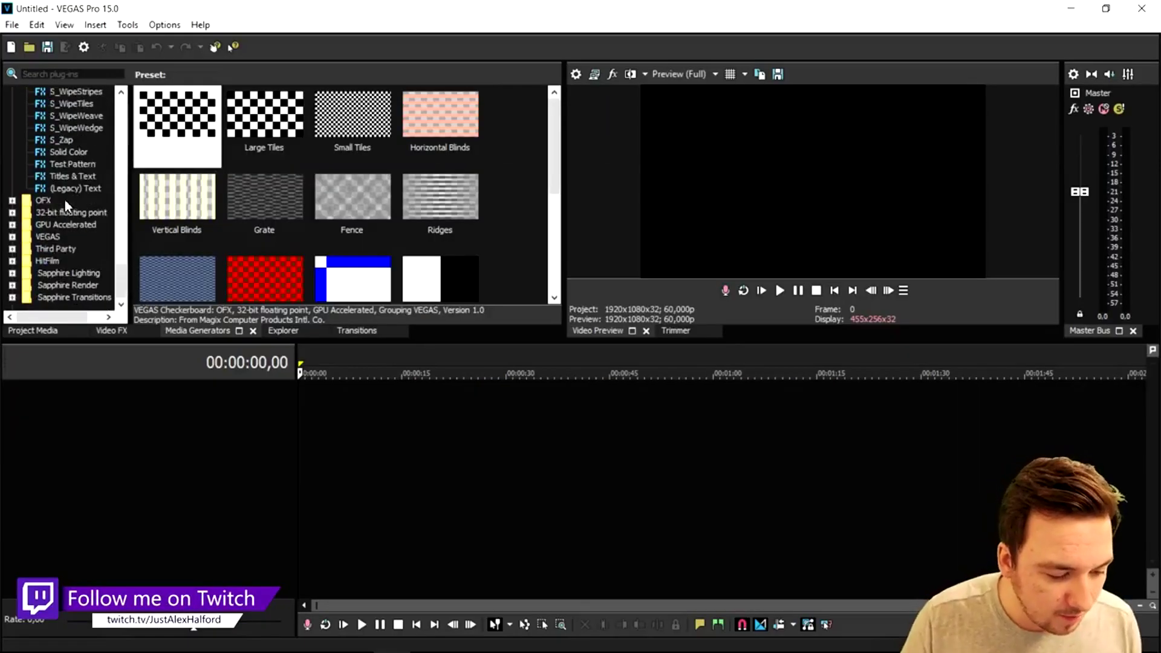
scroll(64, 201, up, 1)
click(72, 213)
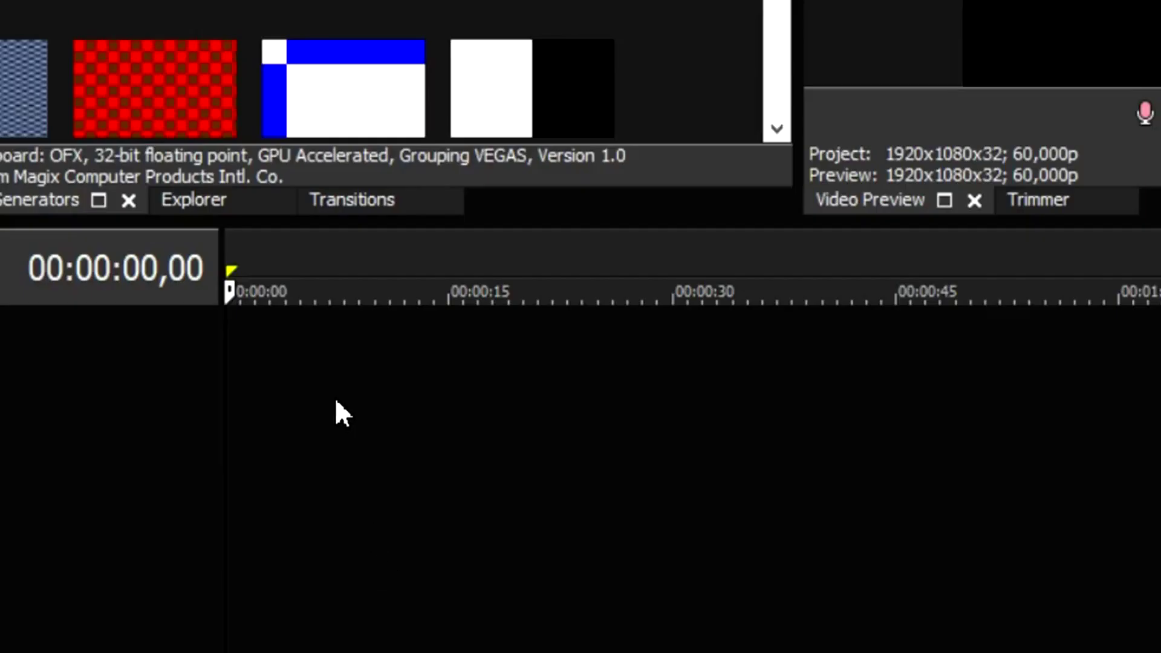
drag(335, 397, 335, 397)
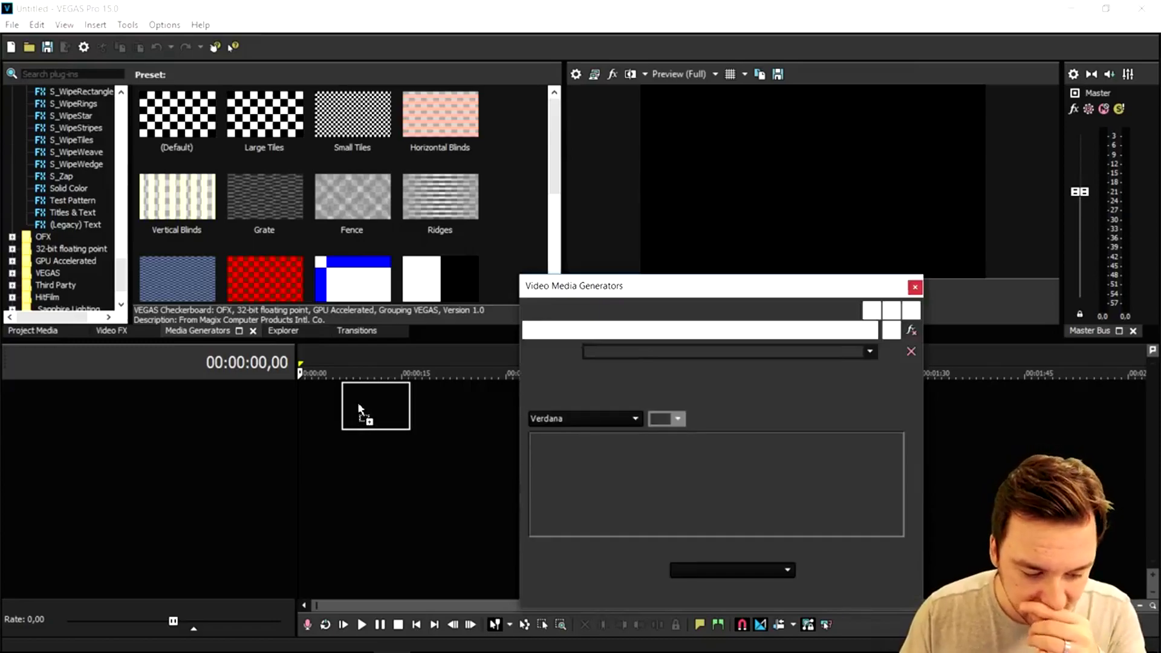
drag(364, 411, 301, 412)
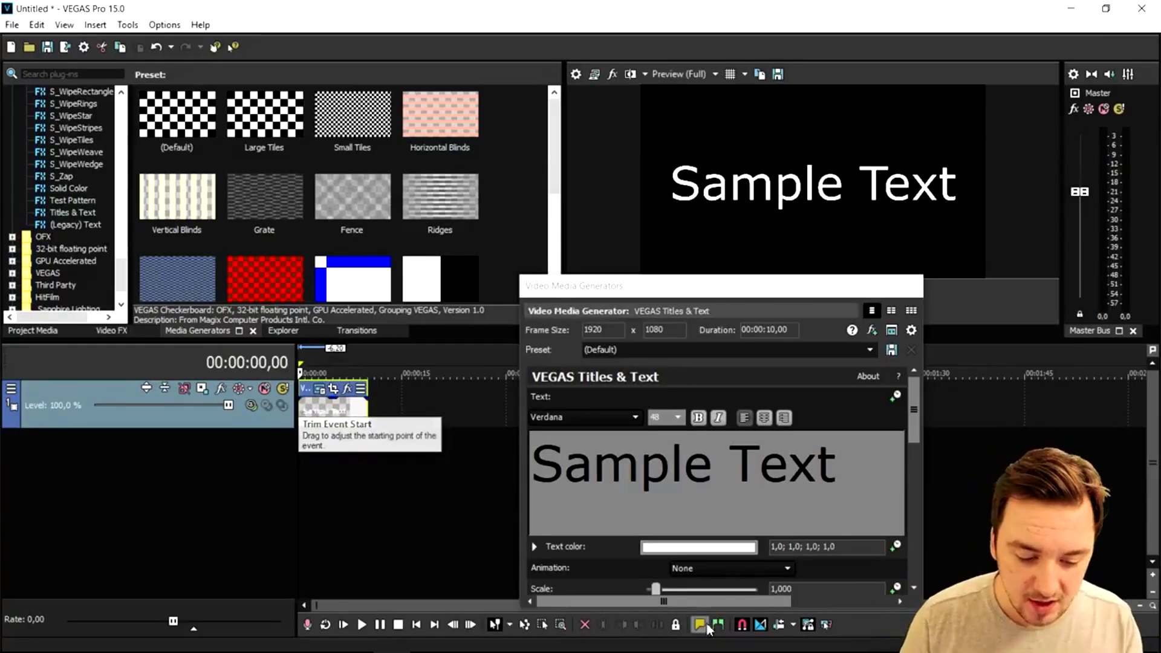
Step: Replace the placeholder Sample Text with SUBSCRIBE
click(708, 464)
key(ctrl+a)
text(SUBSCRIBE)
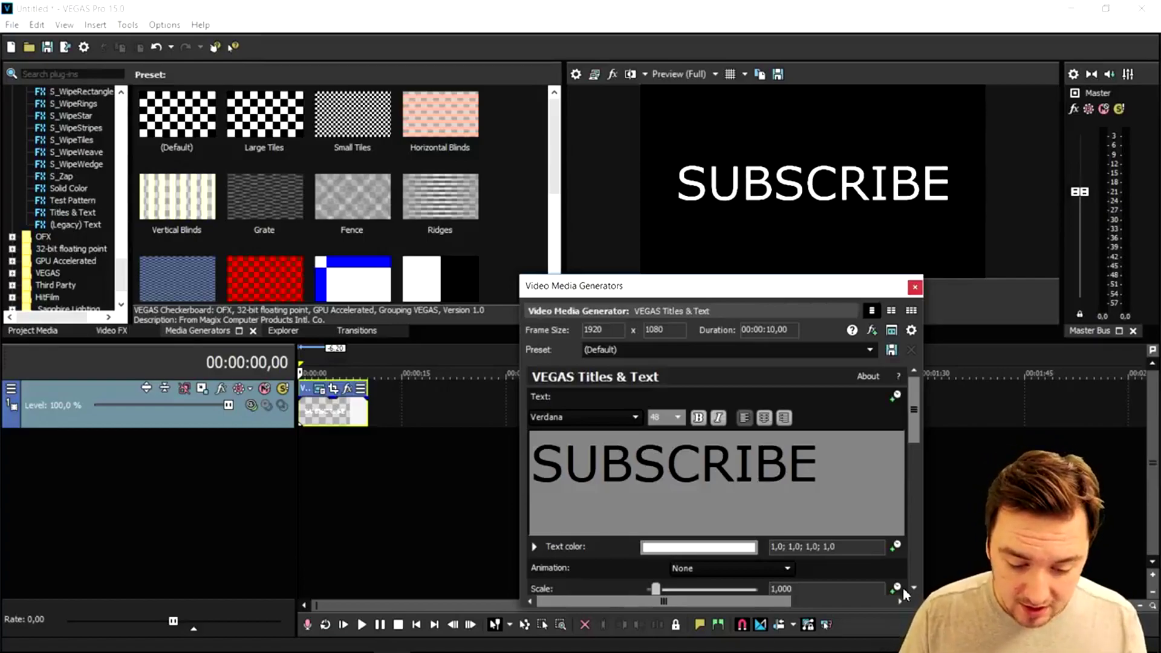
Step: Compare fonts and set the SUBSCRIBE text to Tahoma
key(ctrl+a)
click(583, 416)
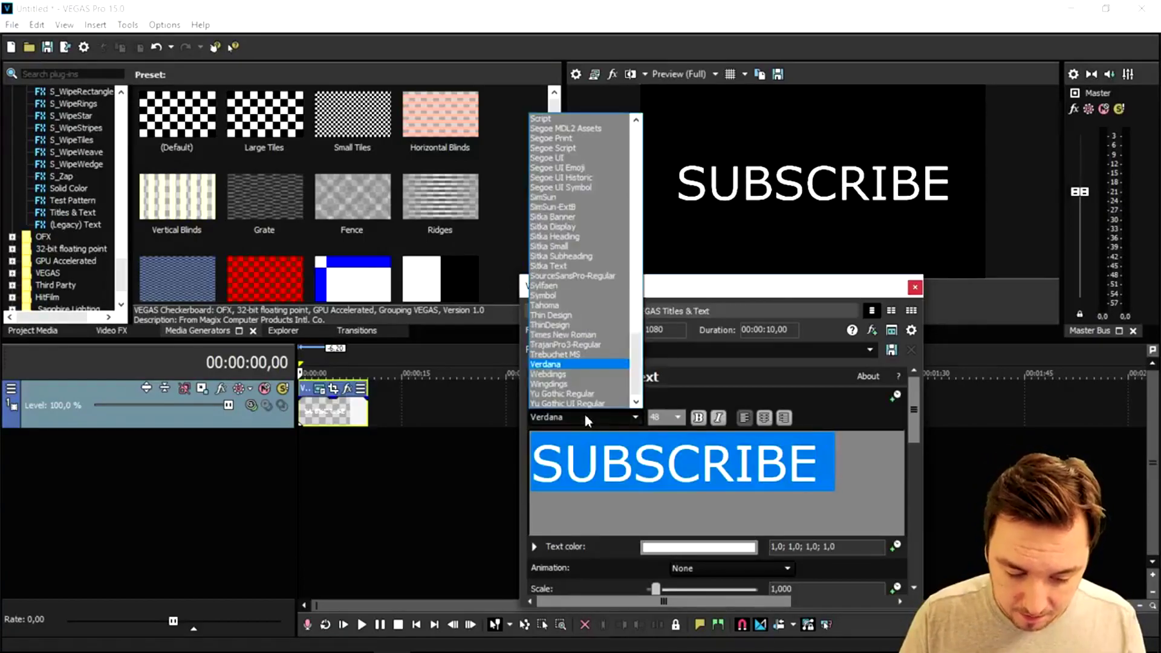
click(575, 208)
key(Down)
key(Down)
key(Down)
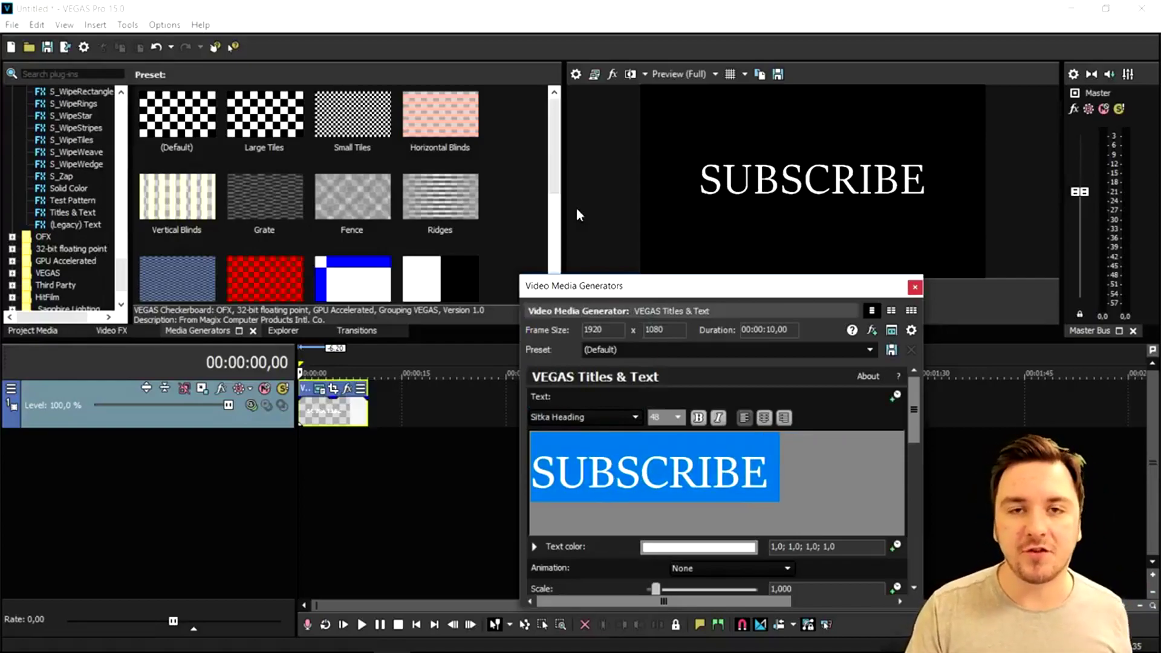
key(Down)
key(Down)
key(Down)
key(Down)
key(Down)
key(Down)
key(Down)
key(Down)
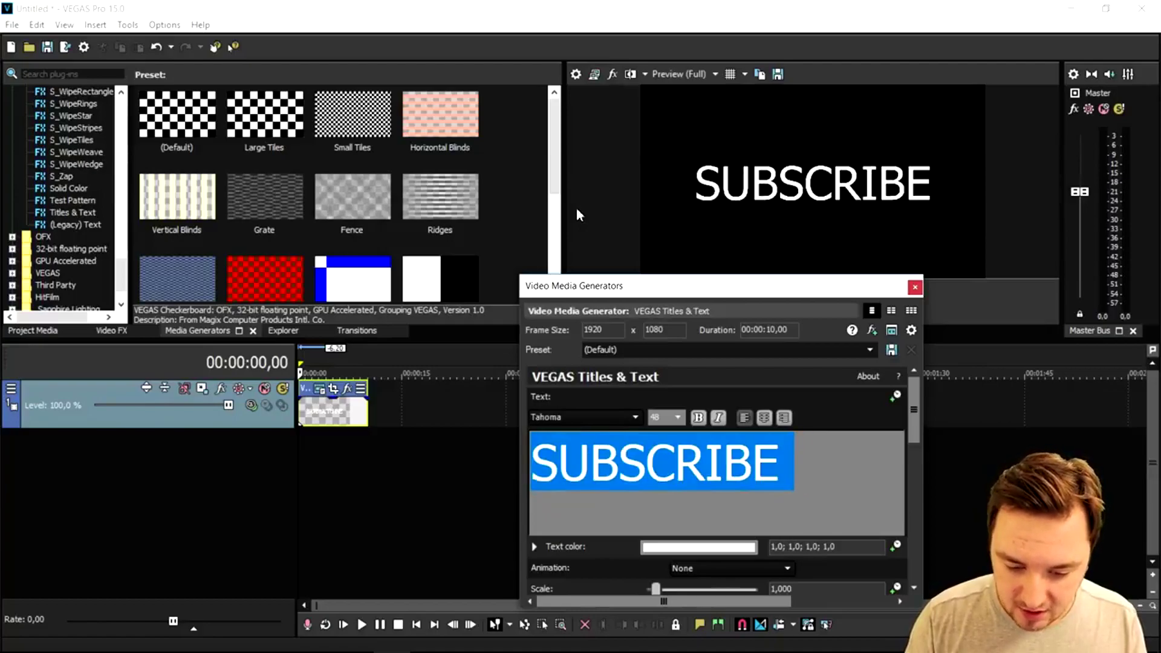
key(Down)
key(Up)
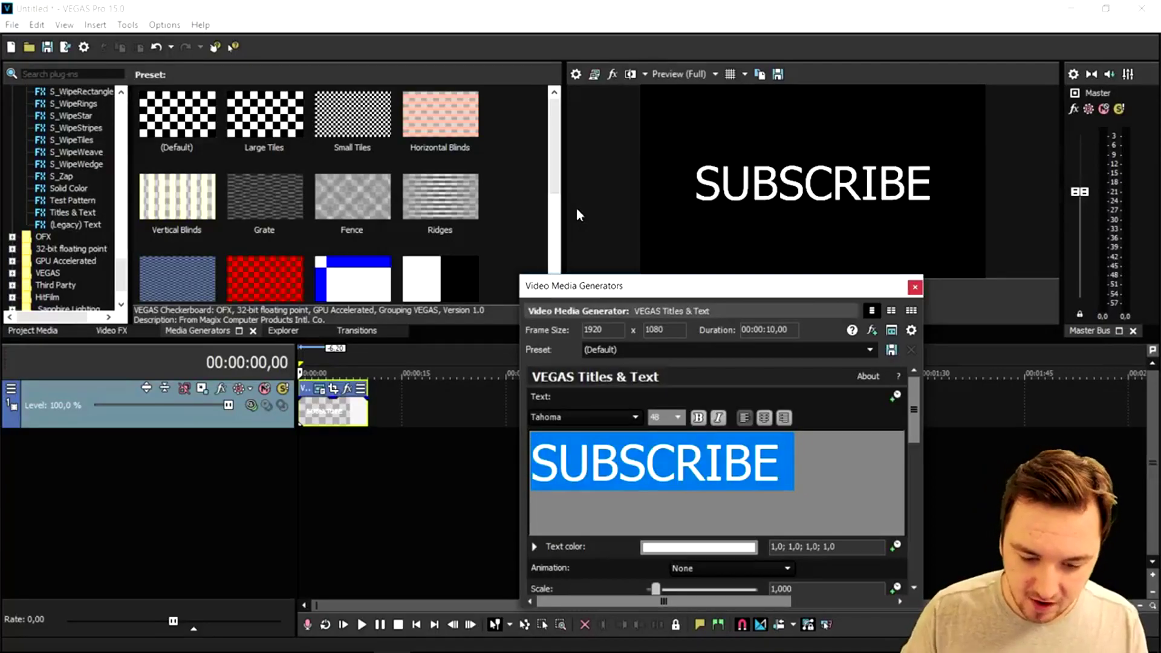
click(917, 289)
click(347, 409)
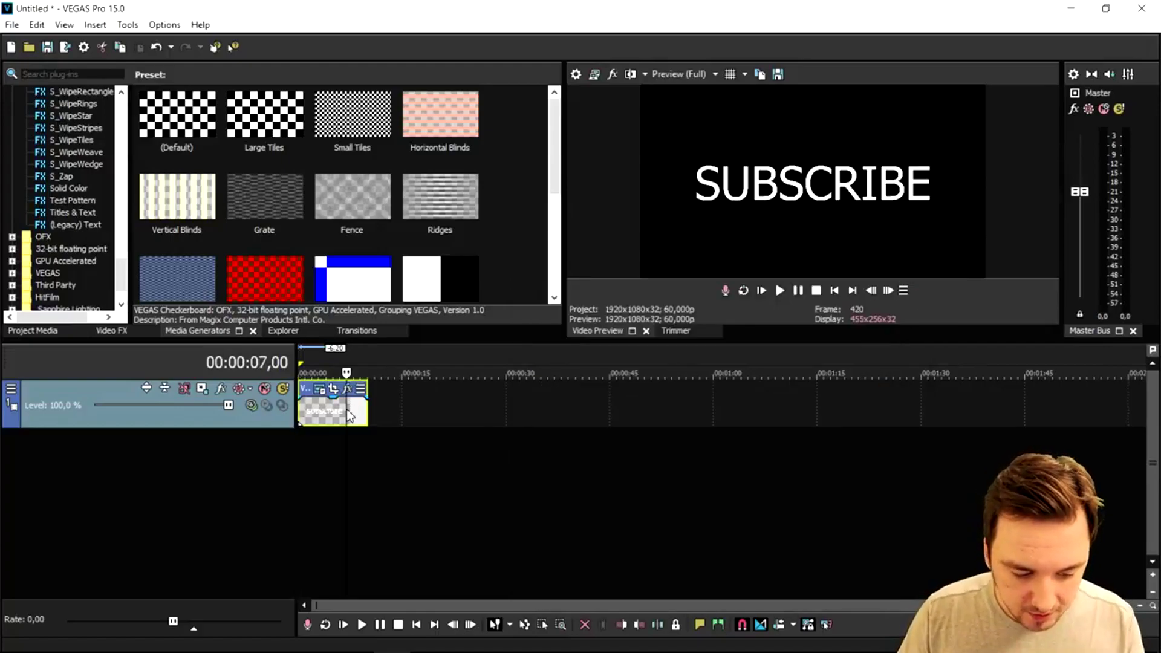
Step: Paste a copy of the SUBSCRIBE title clip at 00:00:17,16
click(417, 407)
key(ctrl+v)
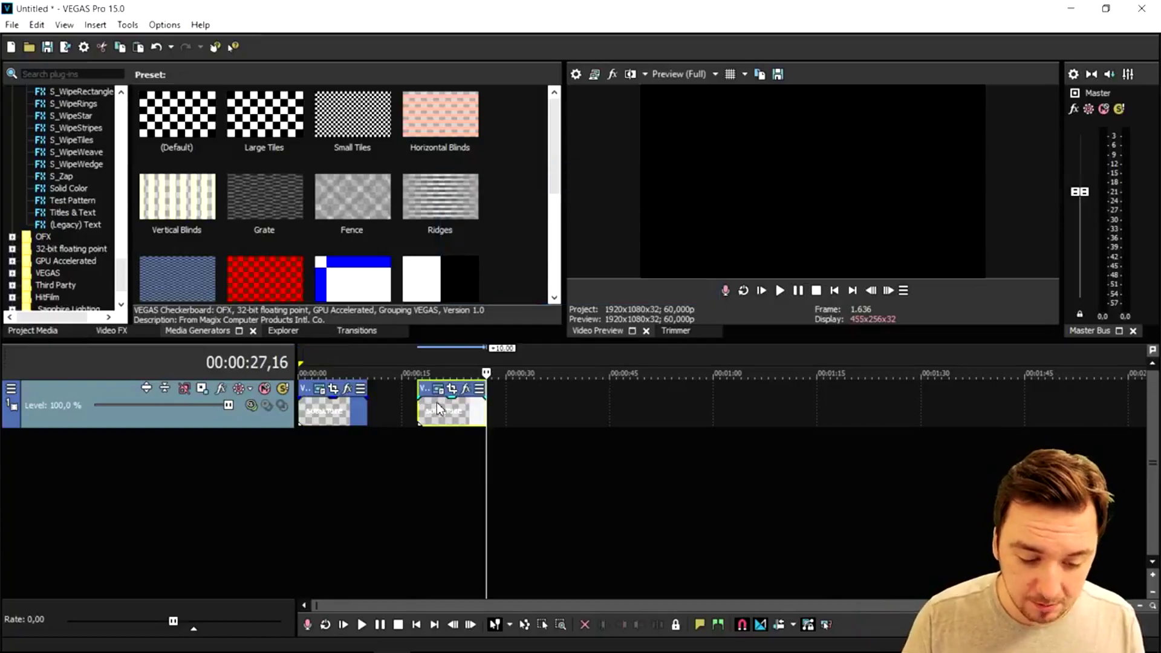
click(328, 418)
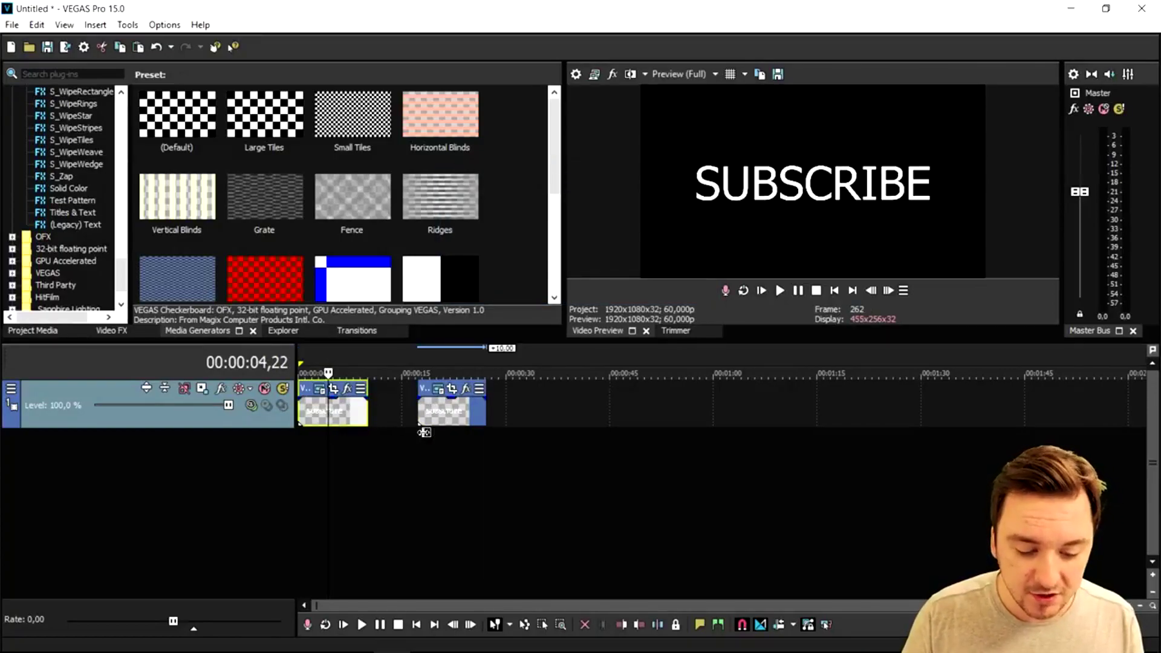
click(448, 418)
Step: Change the copied title's text to FOR MORE! and insert a new video track above
click(439, 390)
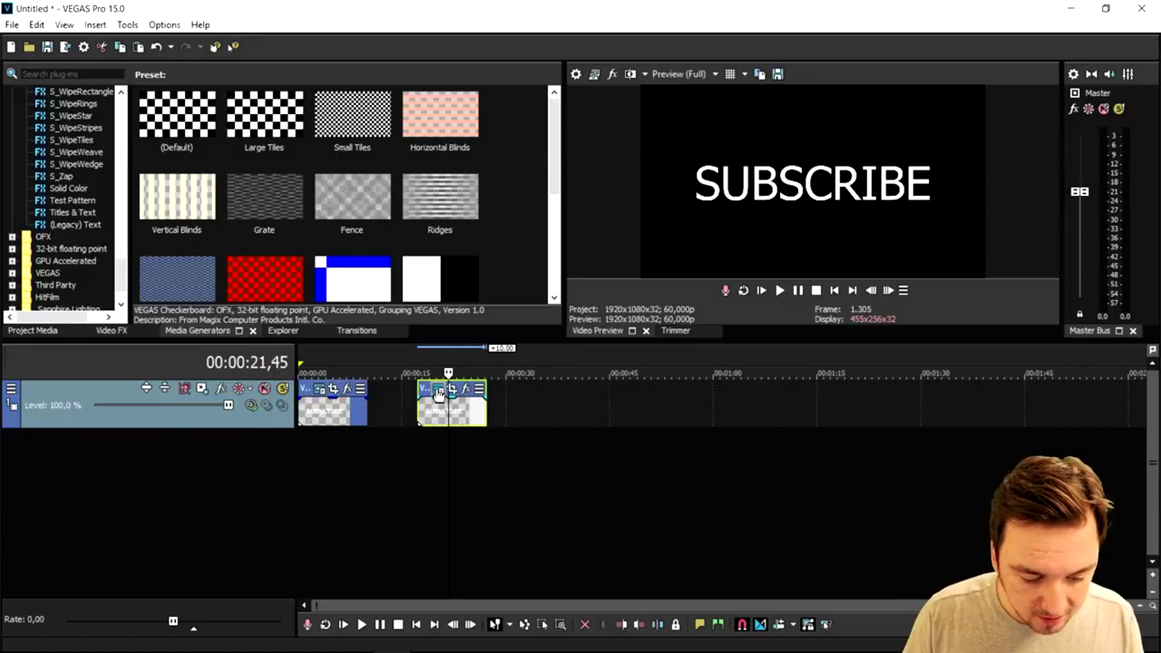
key(ctrl+a)
text(F)
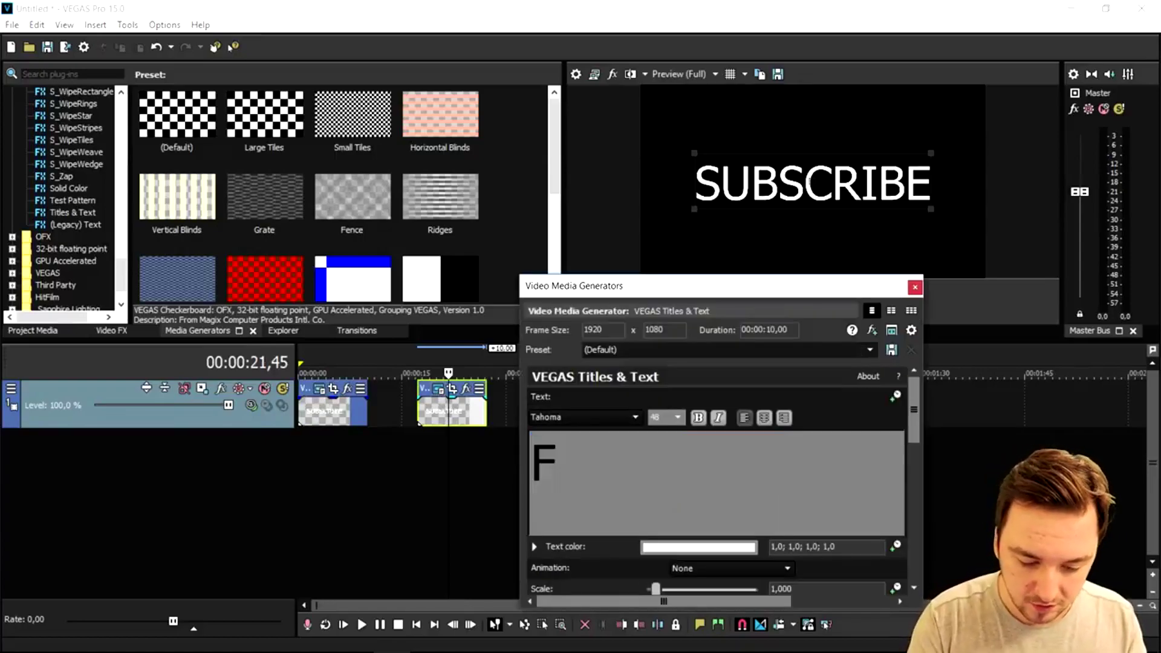
text(OR MORE)
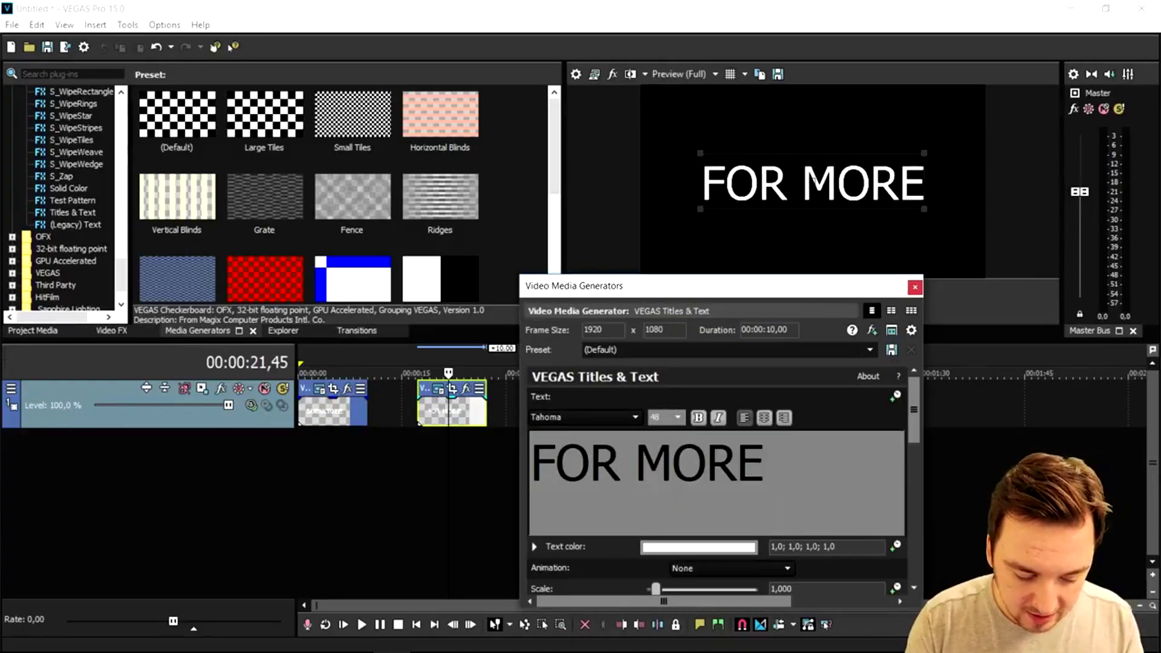
text(!)
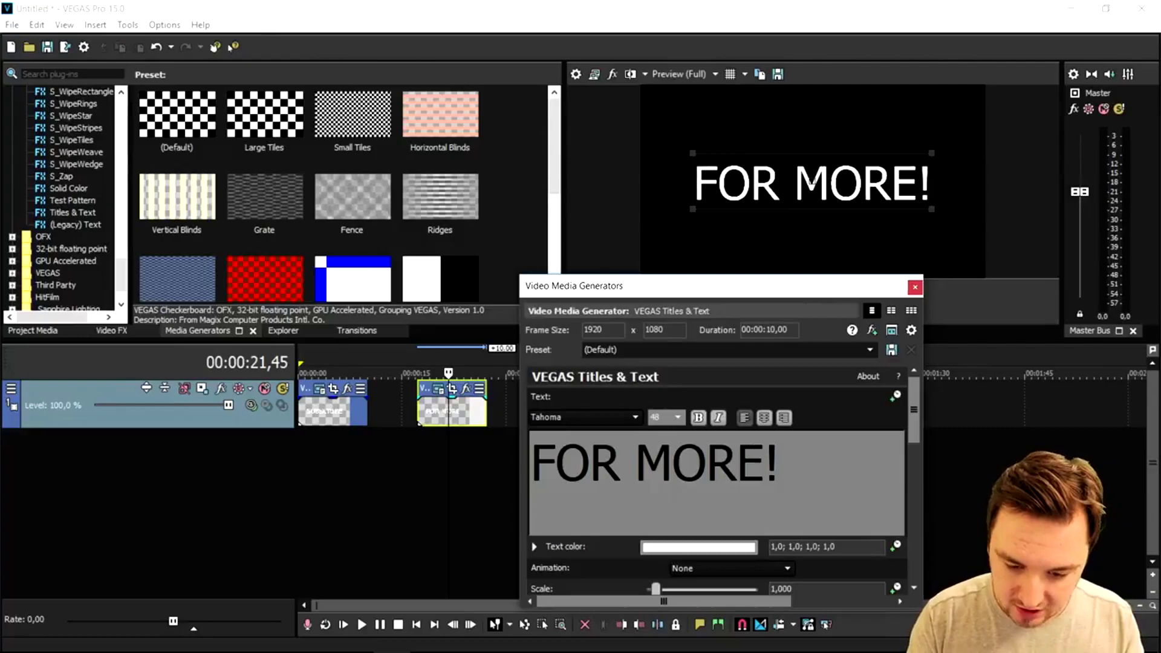
click(916, 288)
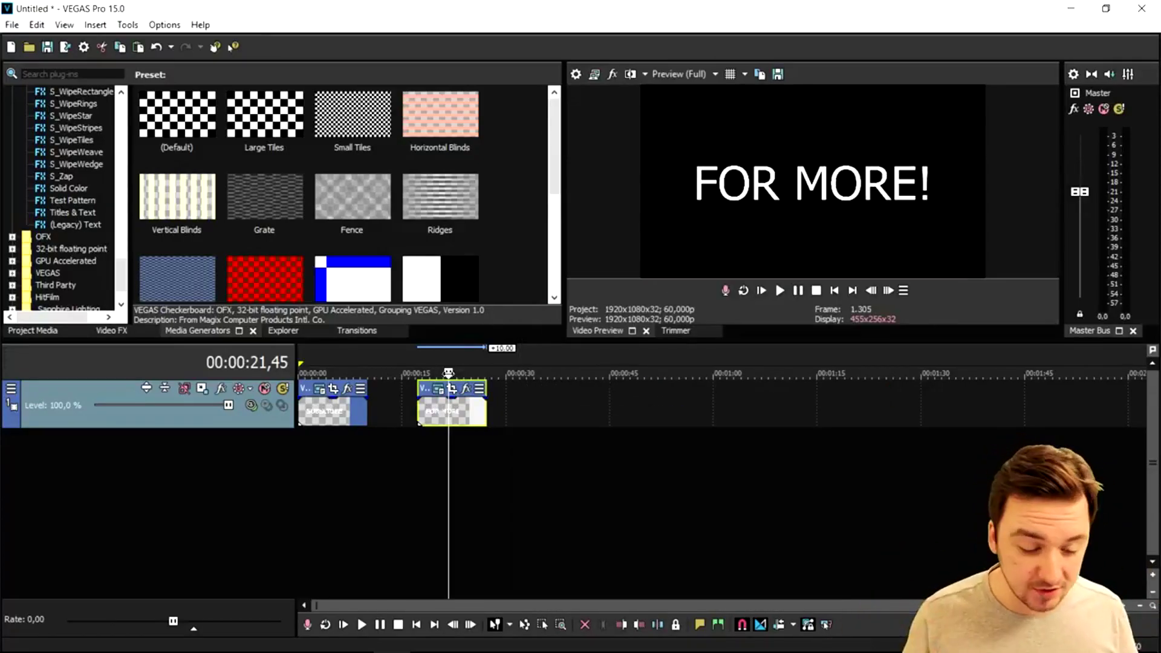
right_click(390, 389)
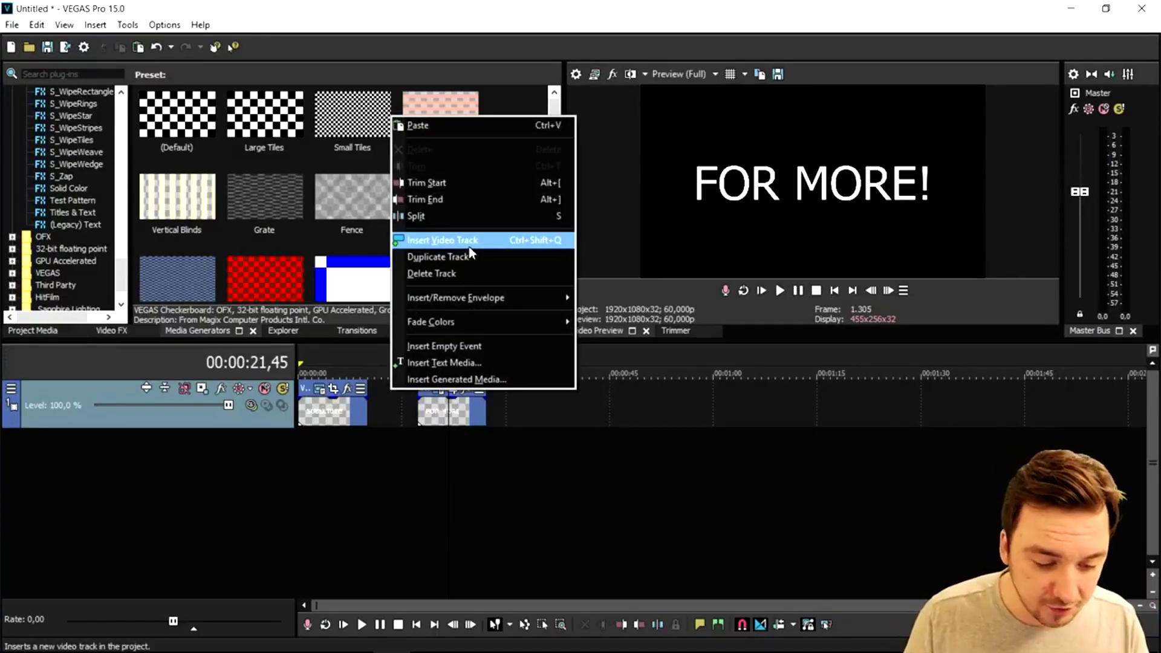
click(470, 247)
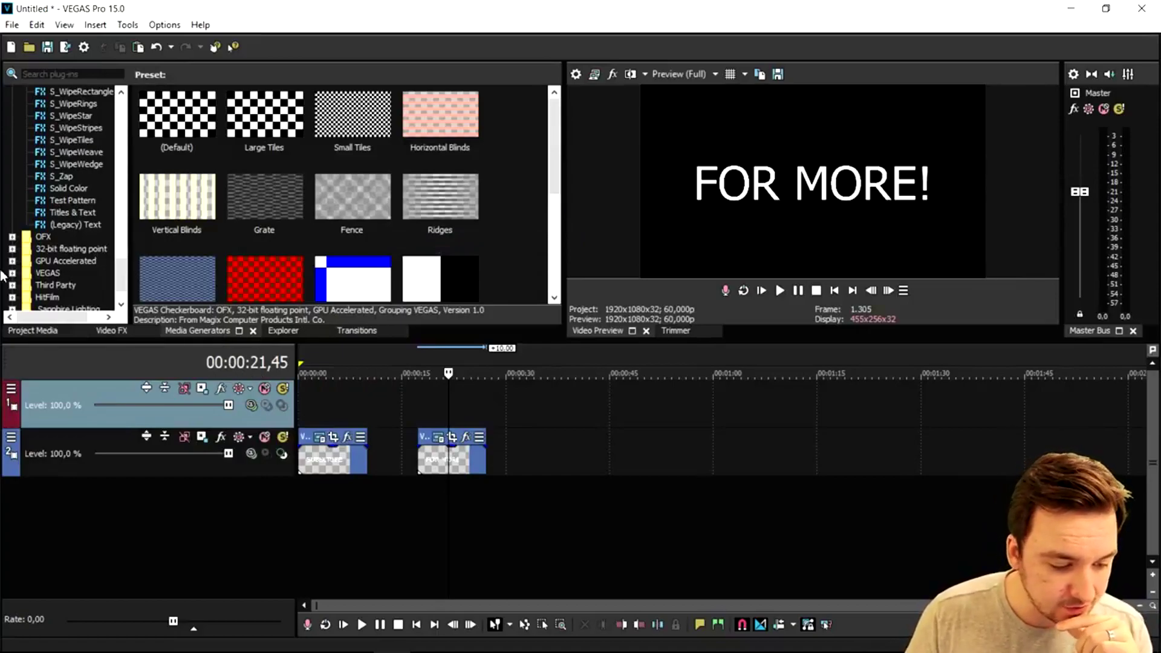
Step: Place an SMPTE Bars (NTSC) test-pattern clip on the top track, overlapping SUBSCRIBE's end
click(78, 201)
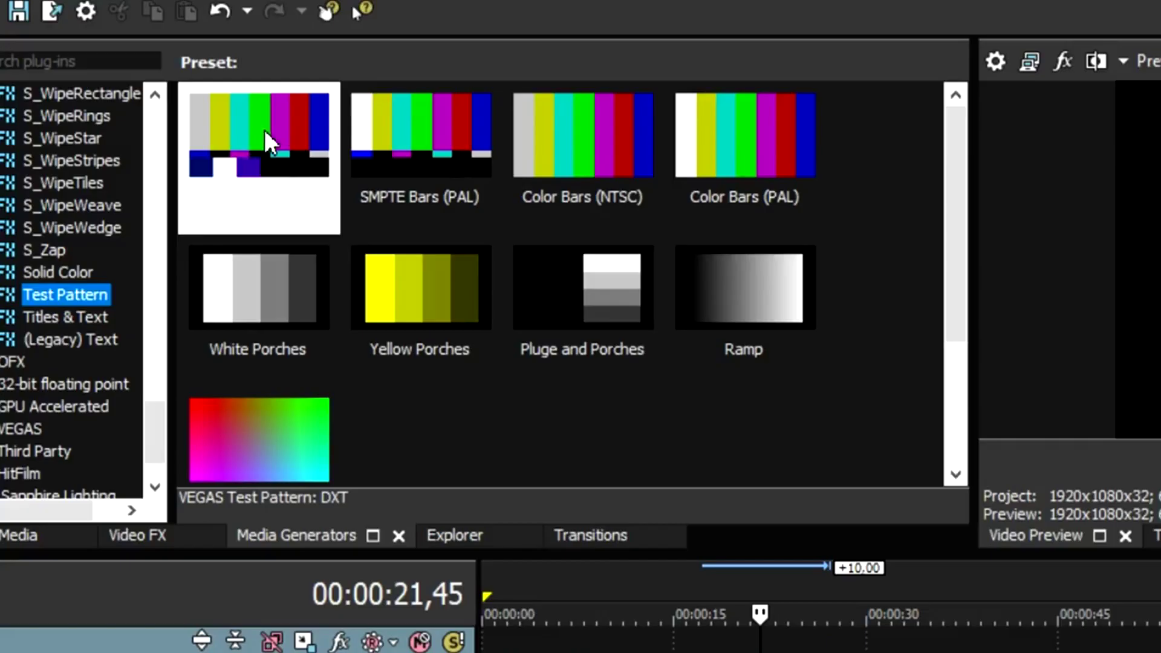
click(809, 35)
drag(256, 128, 599, 648)
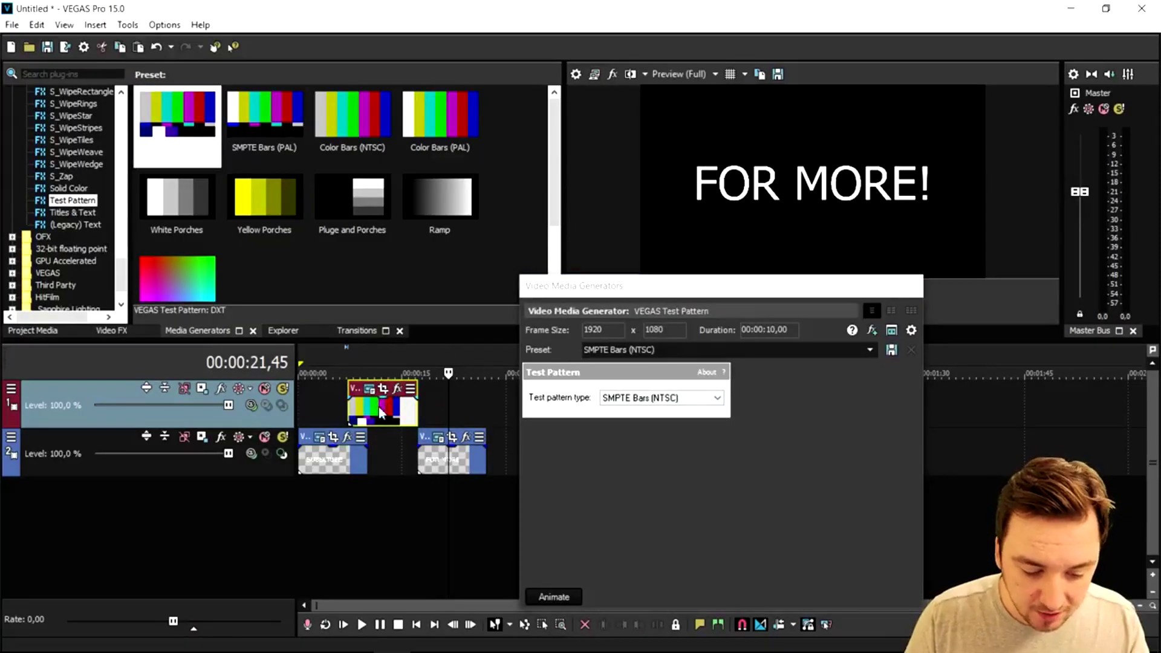
drag(387, 411, 364, 411)
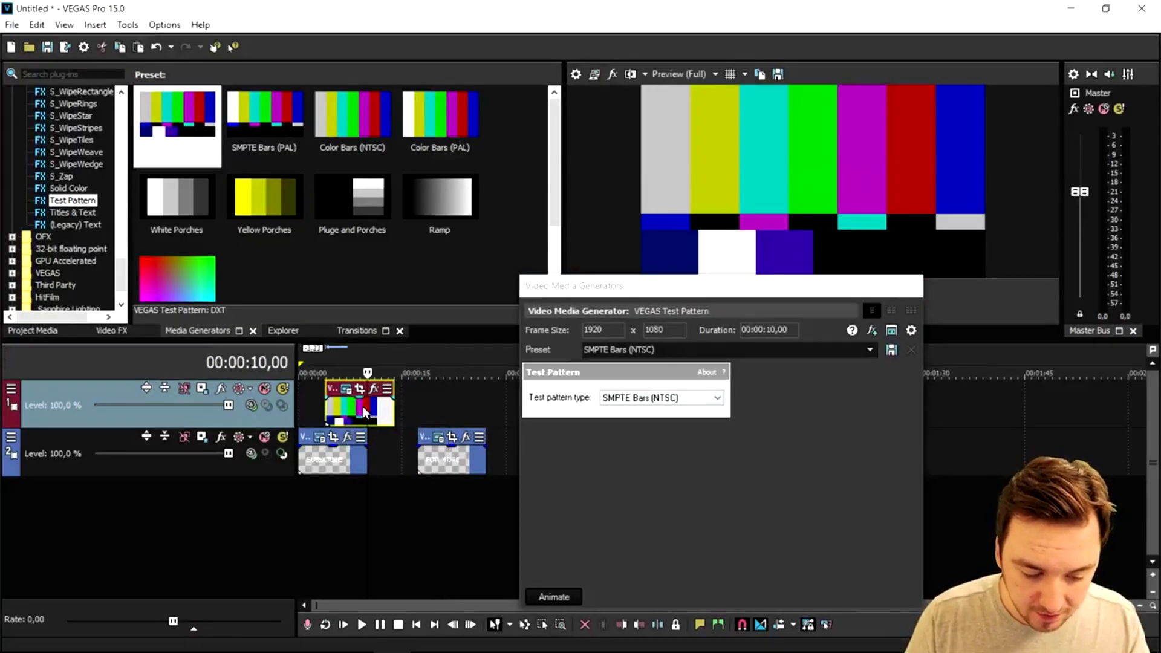
click(916, 287)
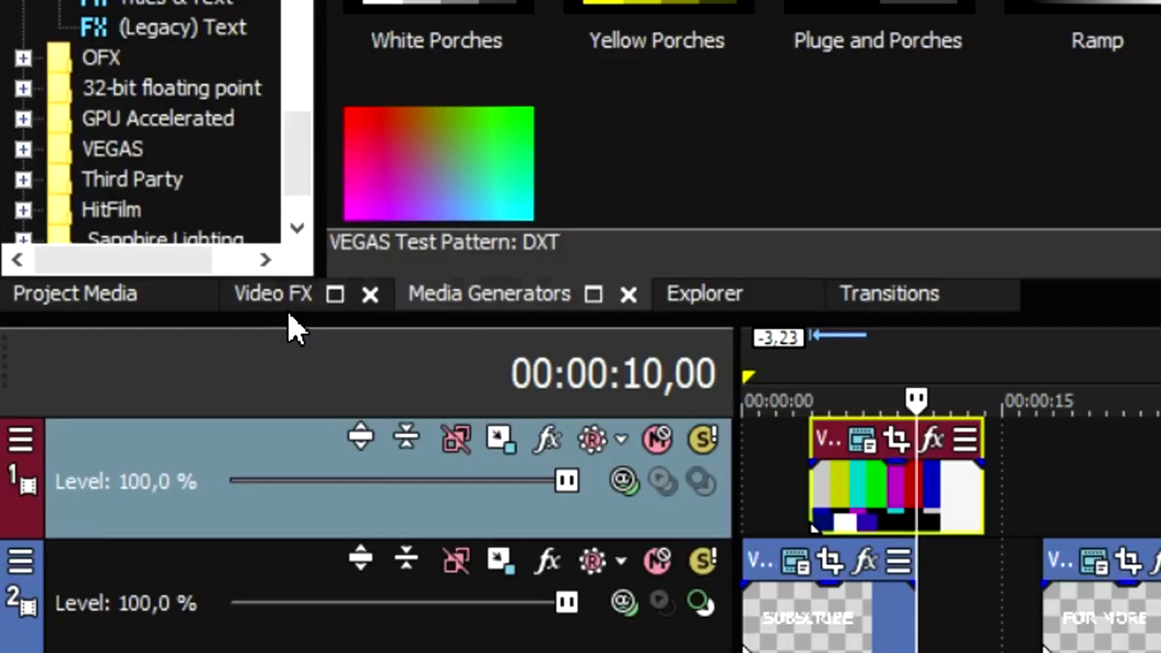
Step: Apply the TV Simulator Reset to None preset to the test-pattern clip
click(113, 331)
scroll(84, 122, down, 10)
scroll(83, 121, down, 20)
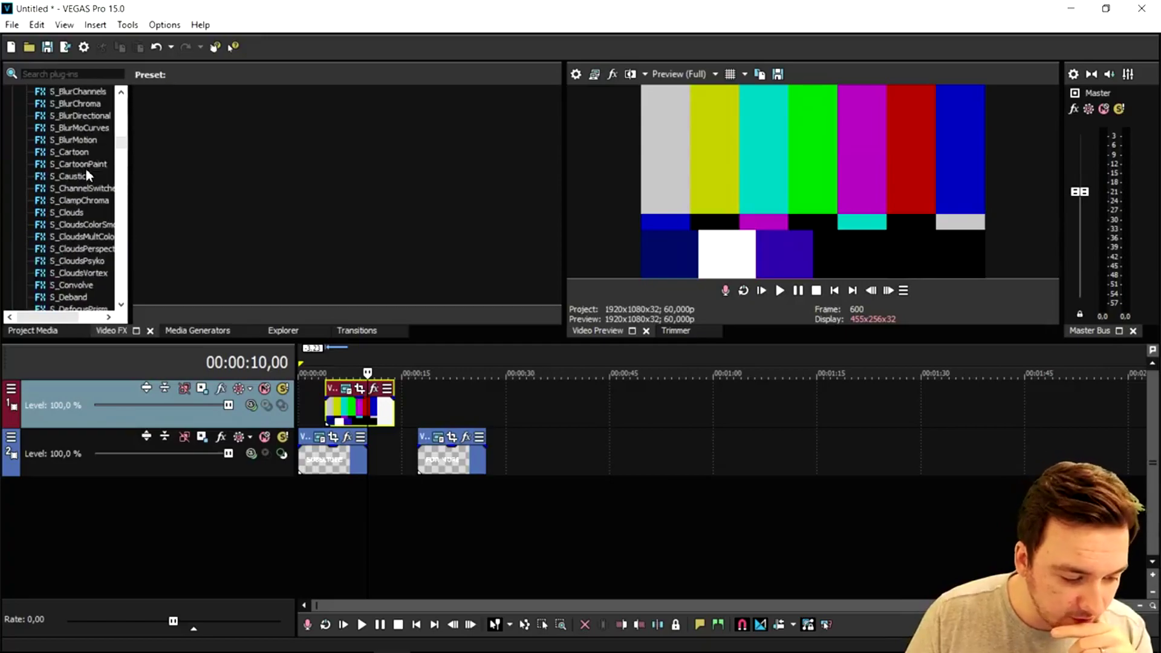
scroll(83, 183, down, 20)
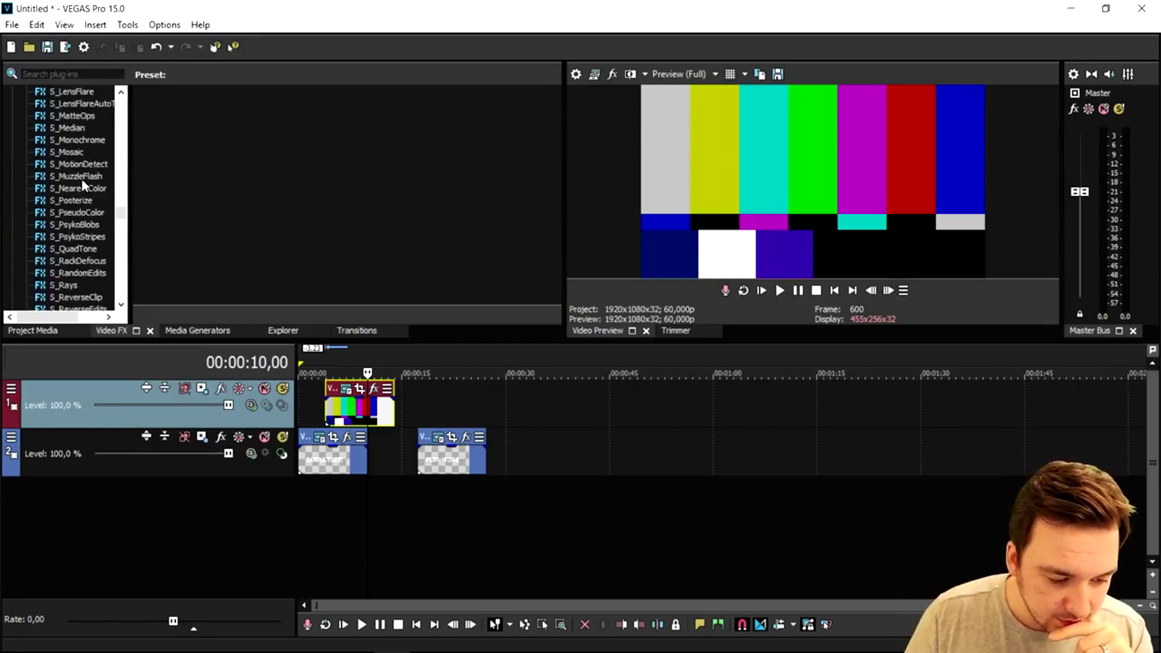
scroll(80, 181, down, 8)
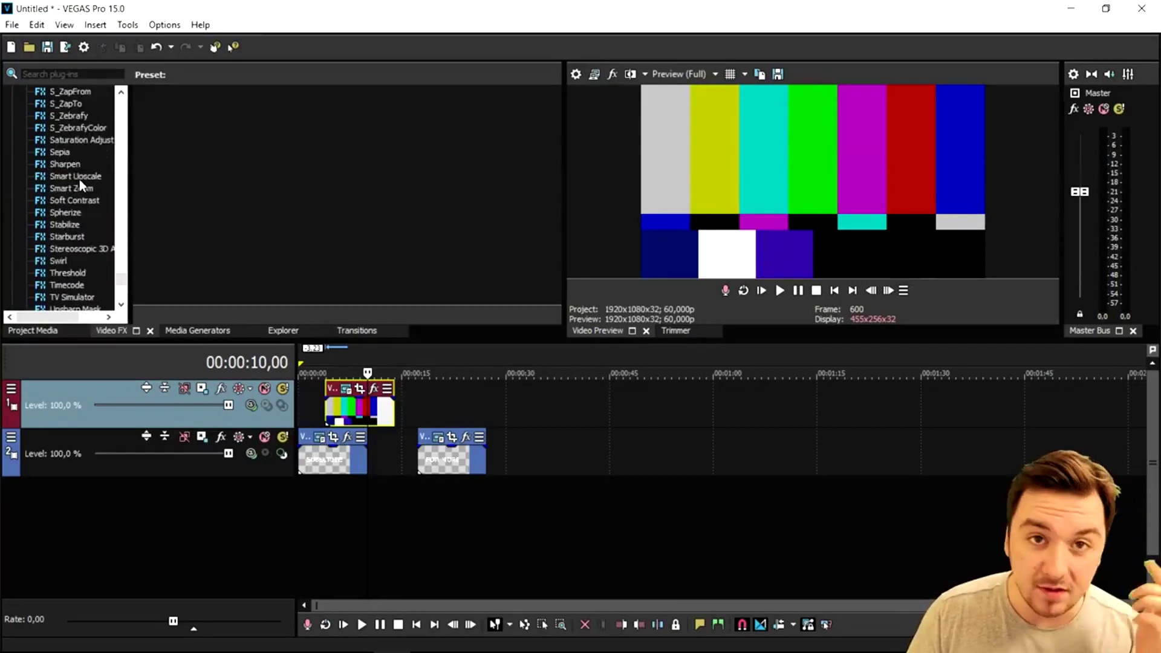
scroll(80, 183, down, 6)
scroll(78, 183, up, 2)
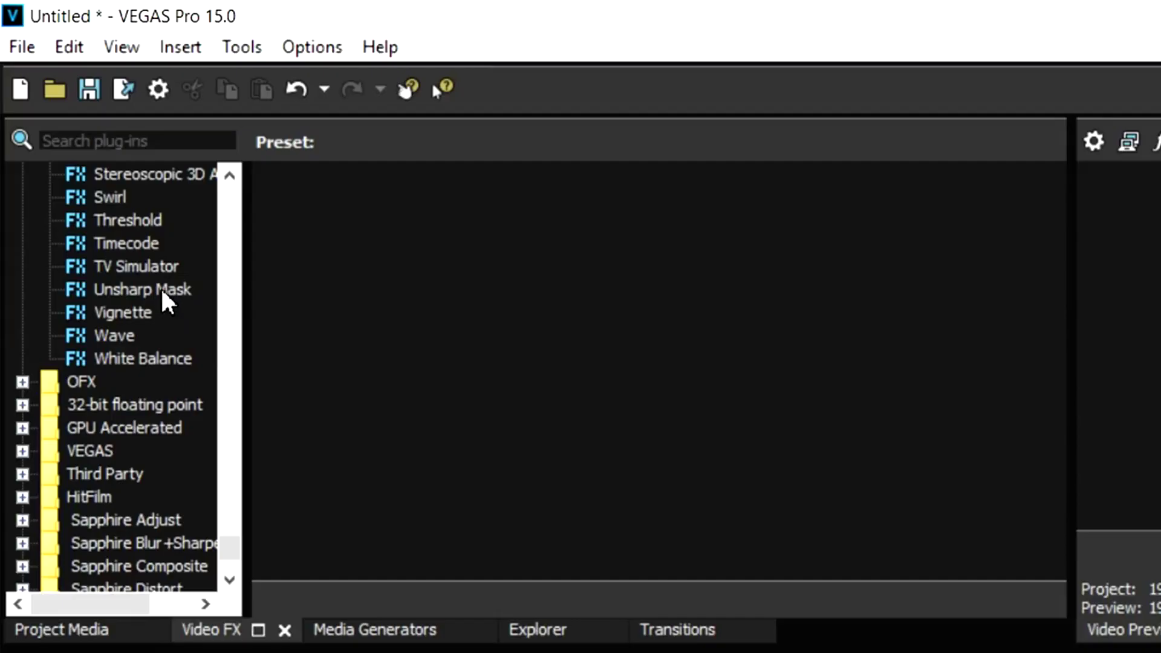
click(136, 266)
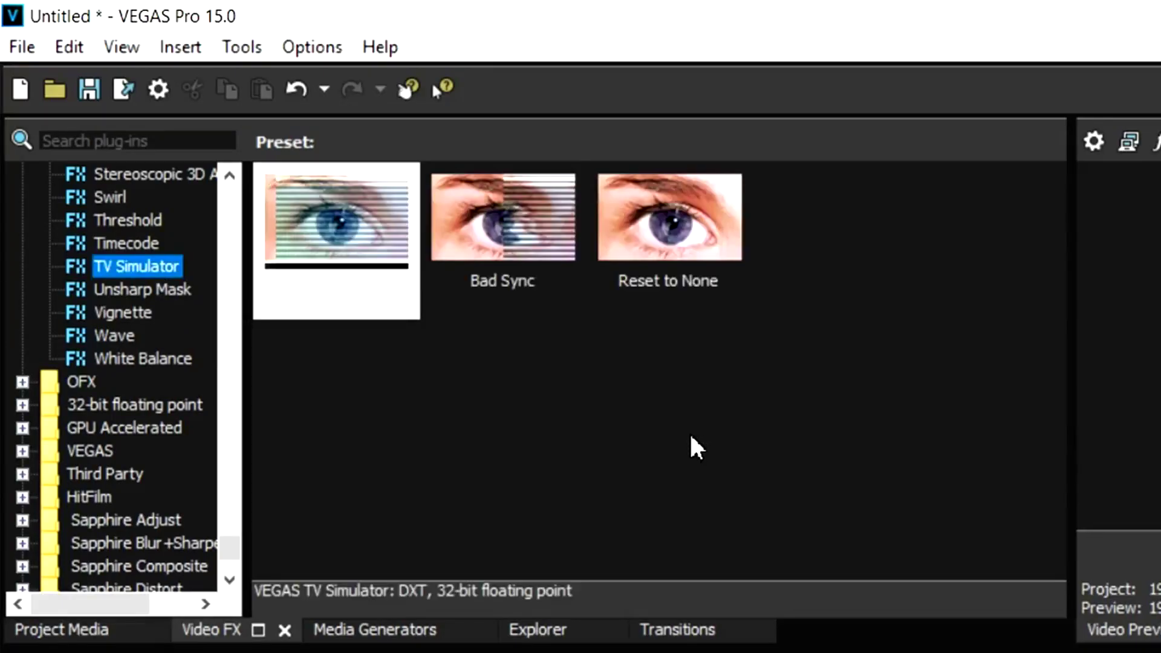
drag(659, 236, 695, 652)
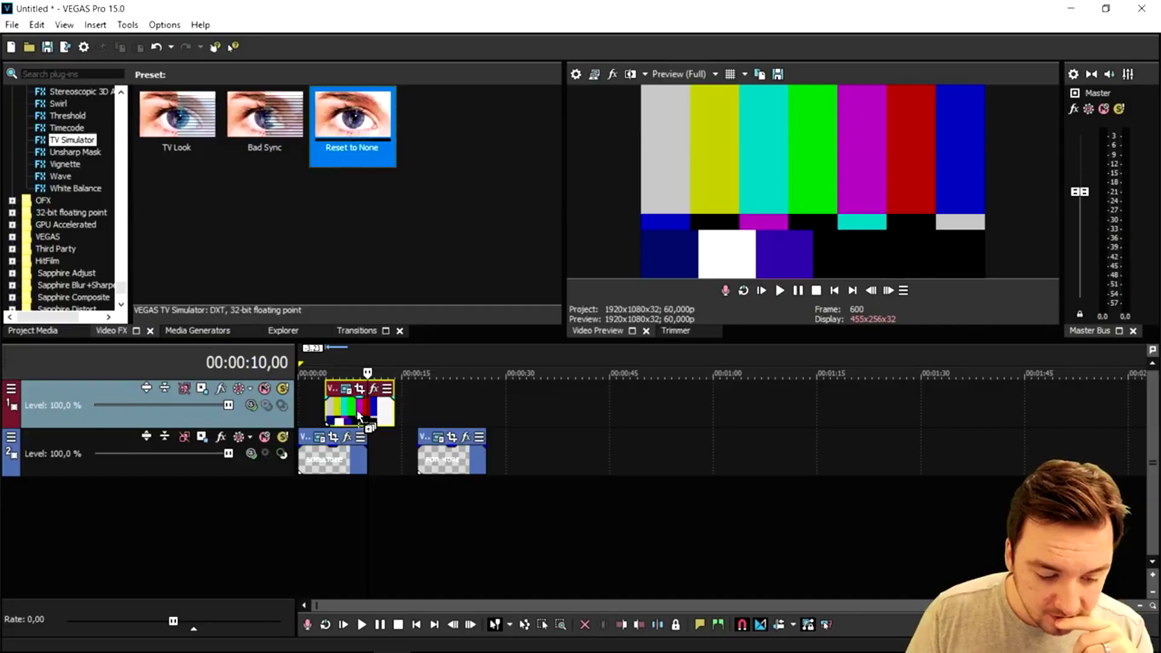
drag(359, 416, 358, 416)
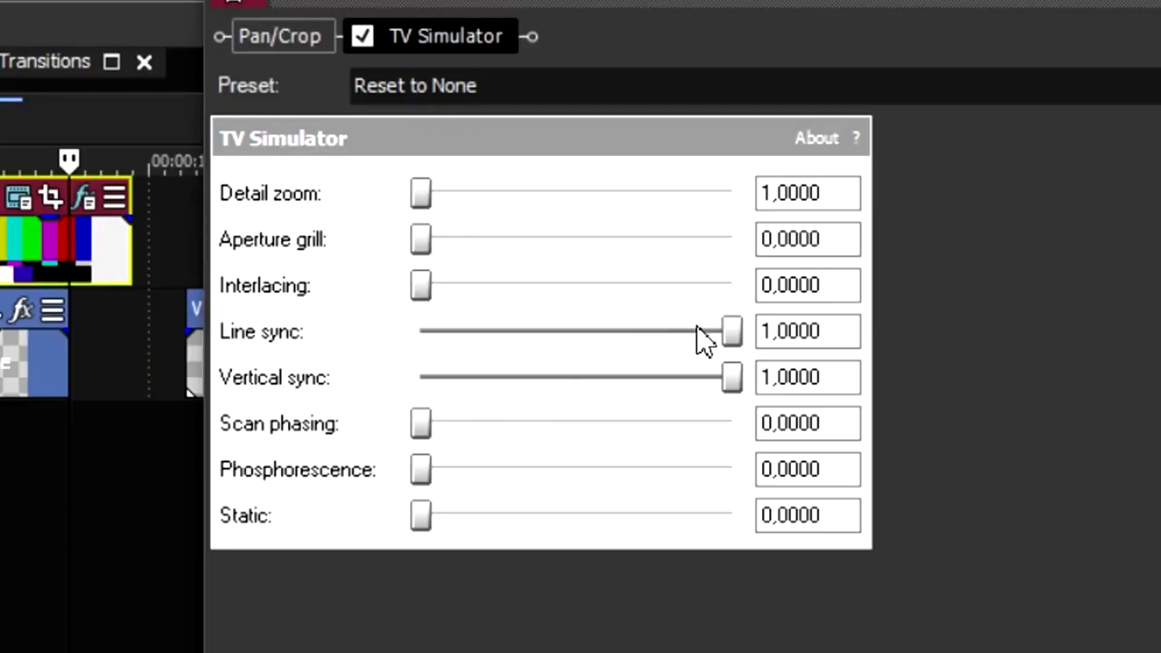
Step: Lower TV Simulator Line sync to 0,0840 and Vertical sync to 0,0960
drag(731, 340, 446, 334)
drag(733, 381, 450, 386)
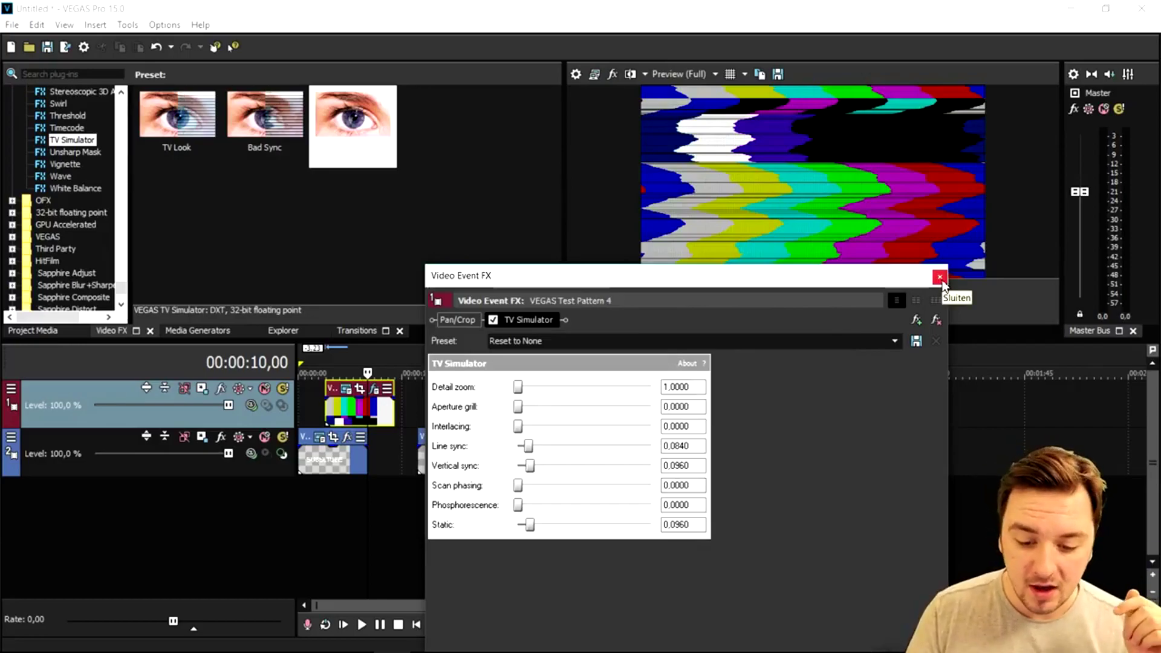
click(940, 277)
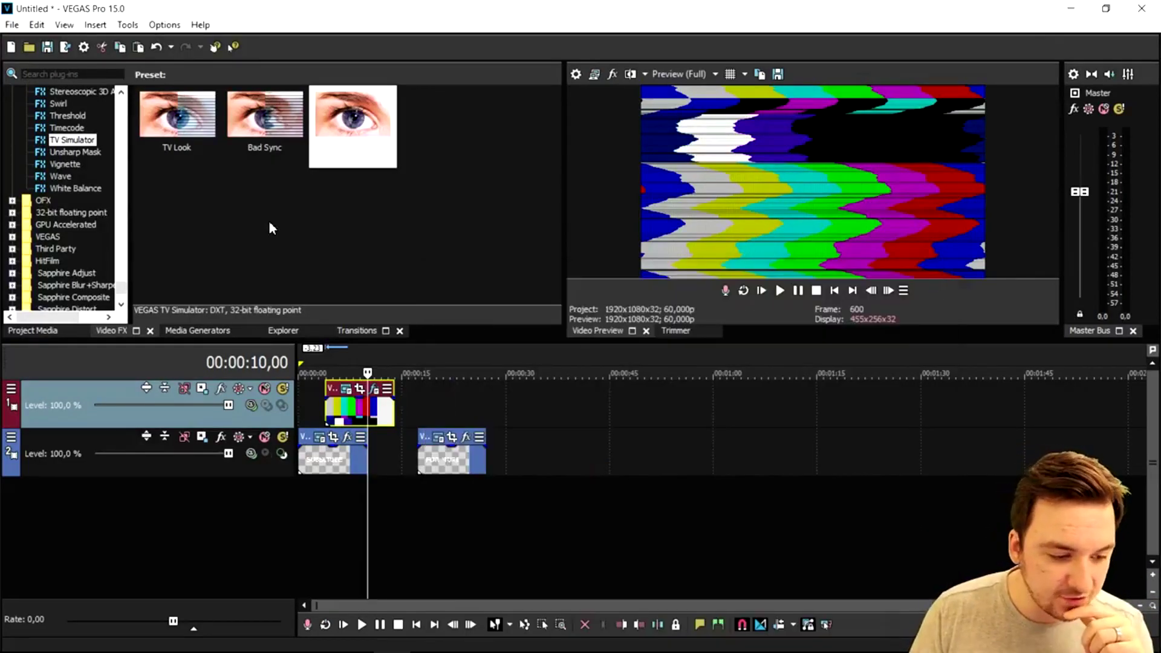
Step: Apply the default Pixelate preset to the test-pattern clip
scroll(110, 159, up, 5)
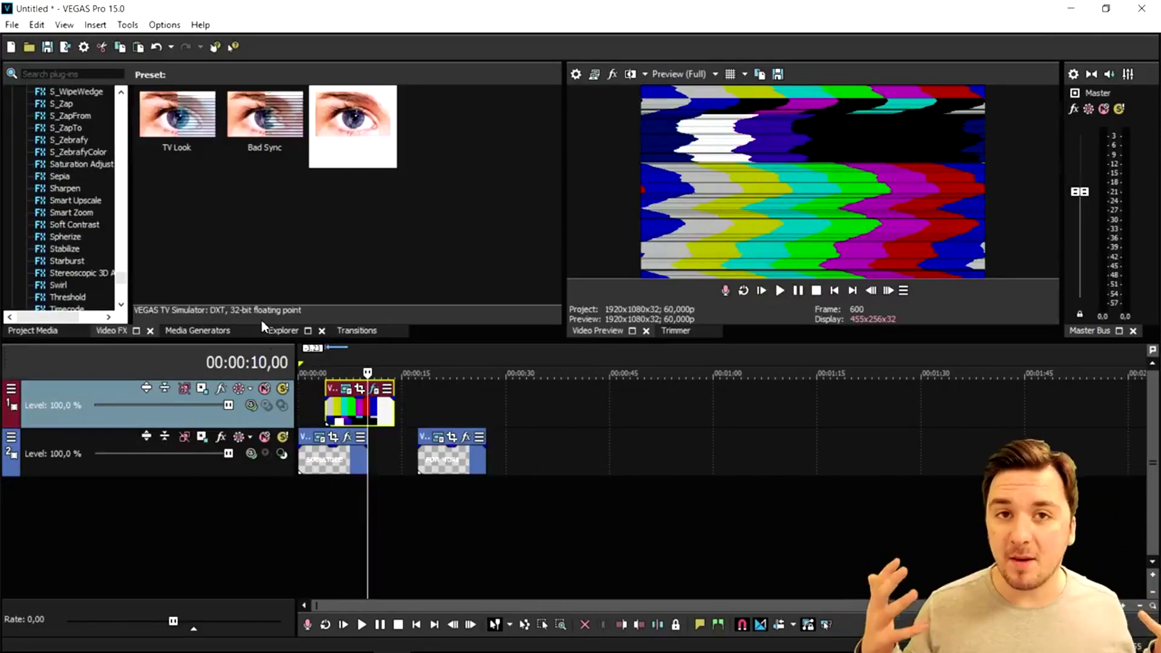
scroll(72, 139, up, 20)
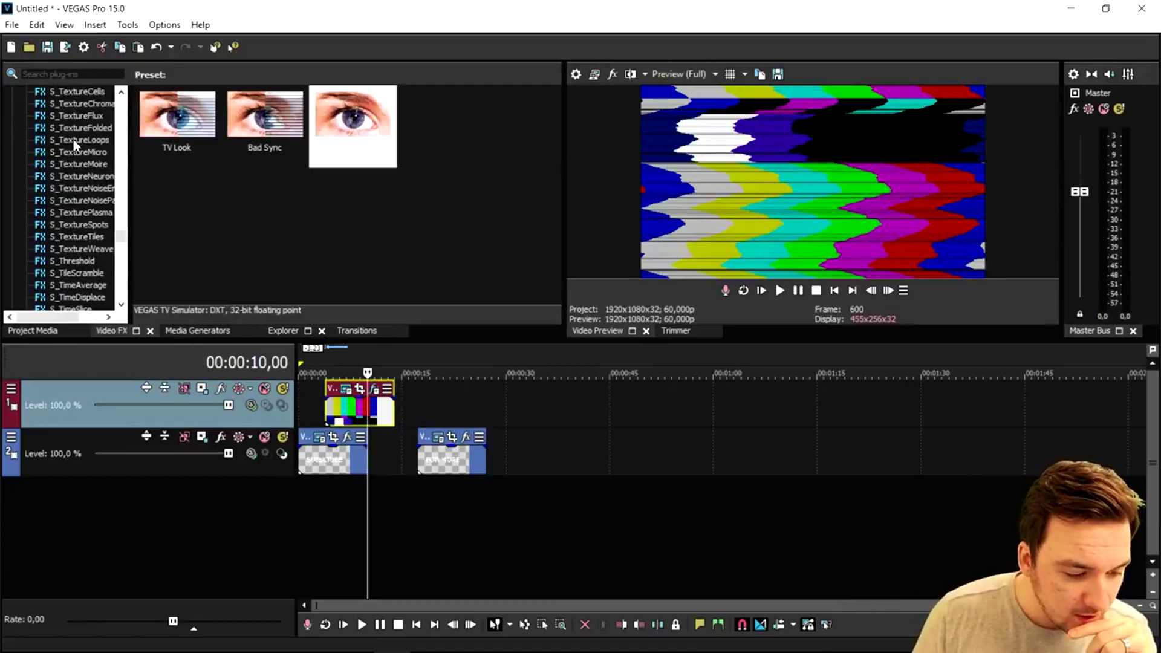
scroll(99, 199, up, 20)
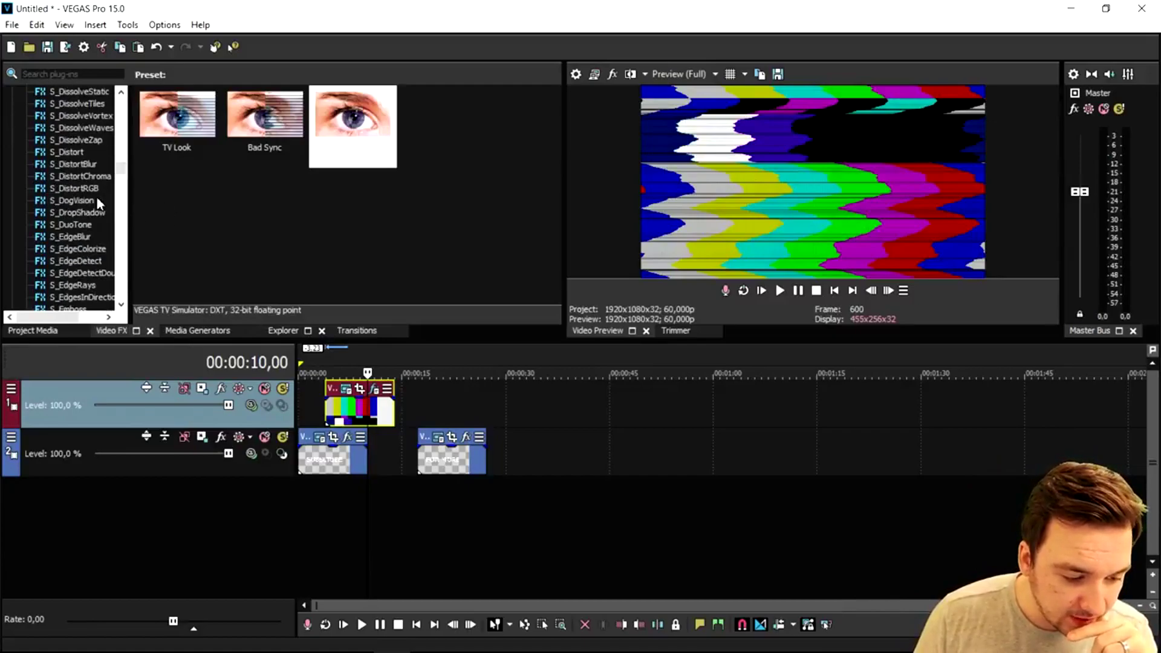
scroll(92, 192, up, 7)
scroll(93, 194, down, 3)
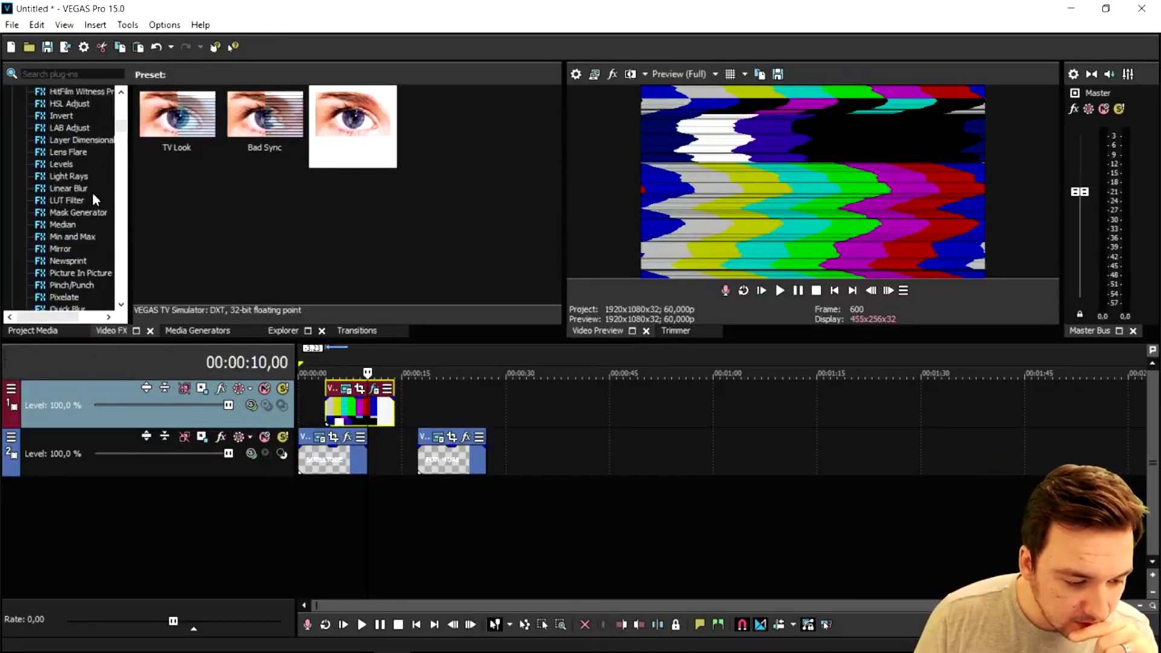
scroll(93, 194, down, 2)
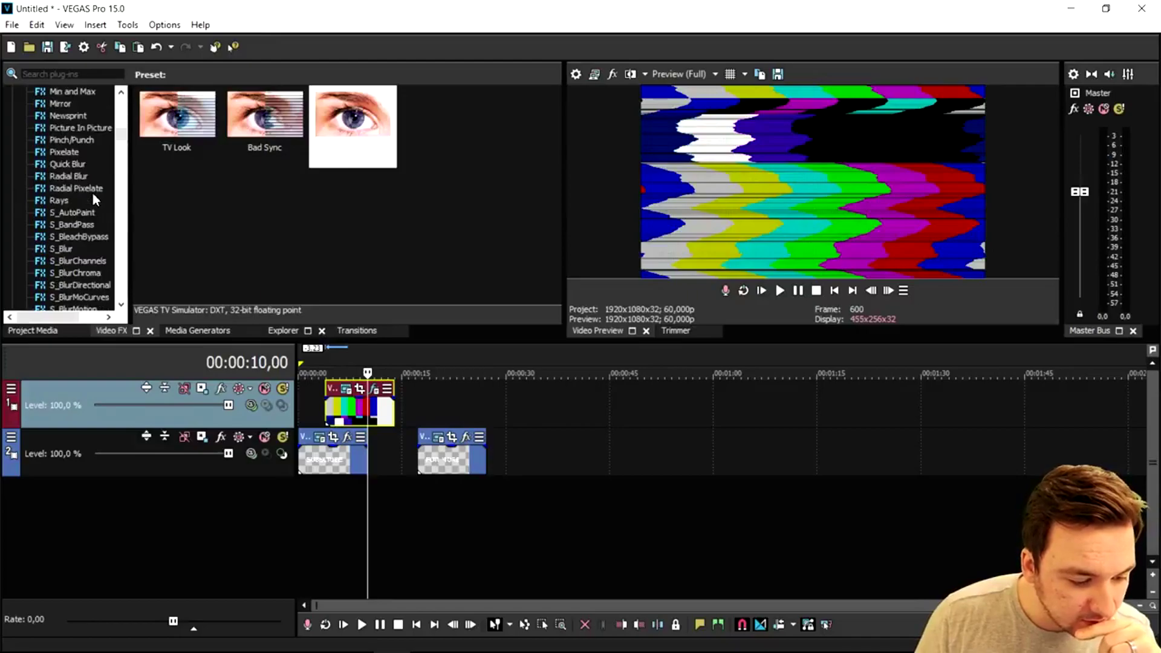
click(68, 153)
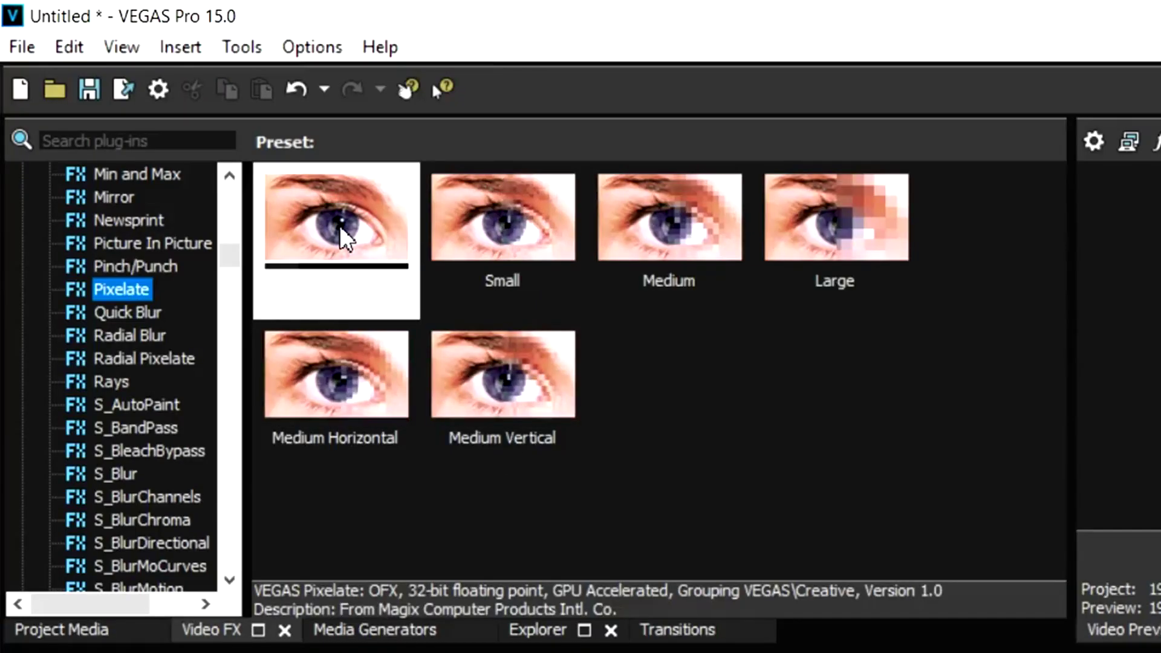
click(182, 123)
drag(337, 242, 365, 403)
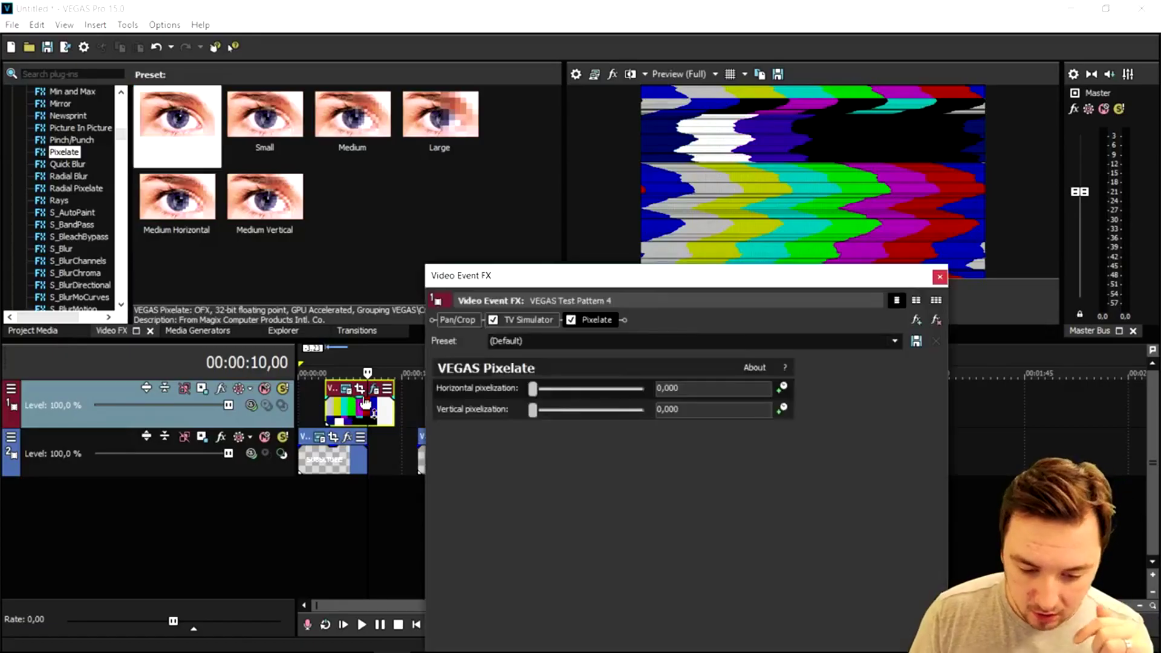
Step: Set horizontal and vertical pixelization both to 0,884
drag(533, 390, 589, 390)
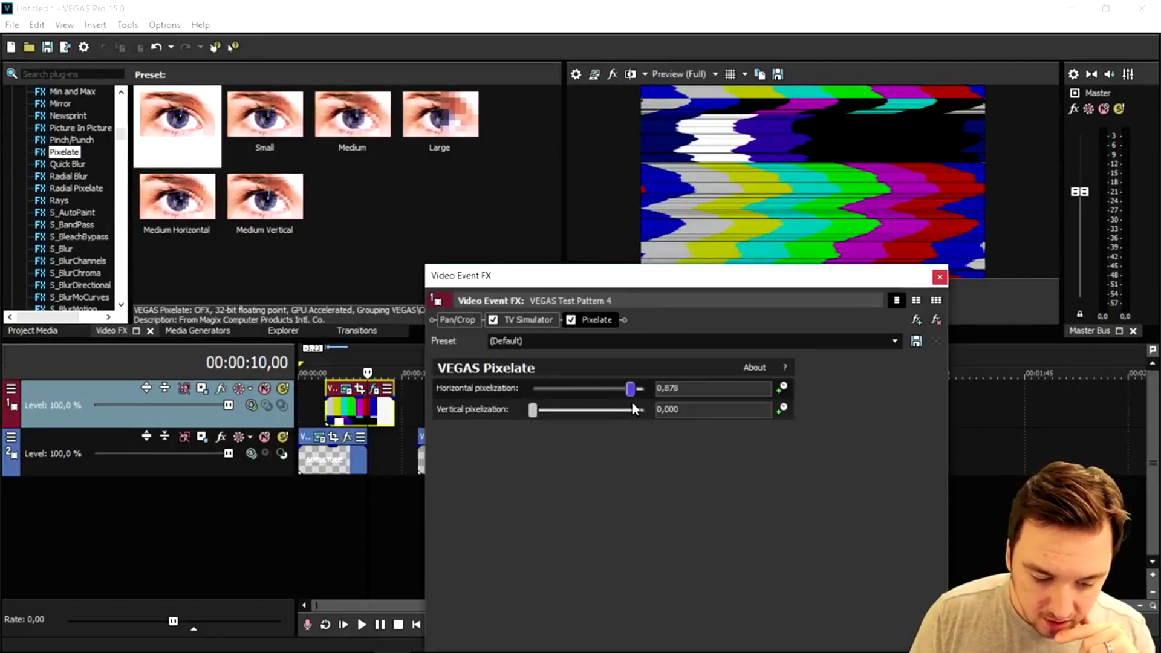
drag(635, 406, 633, 426)
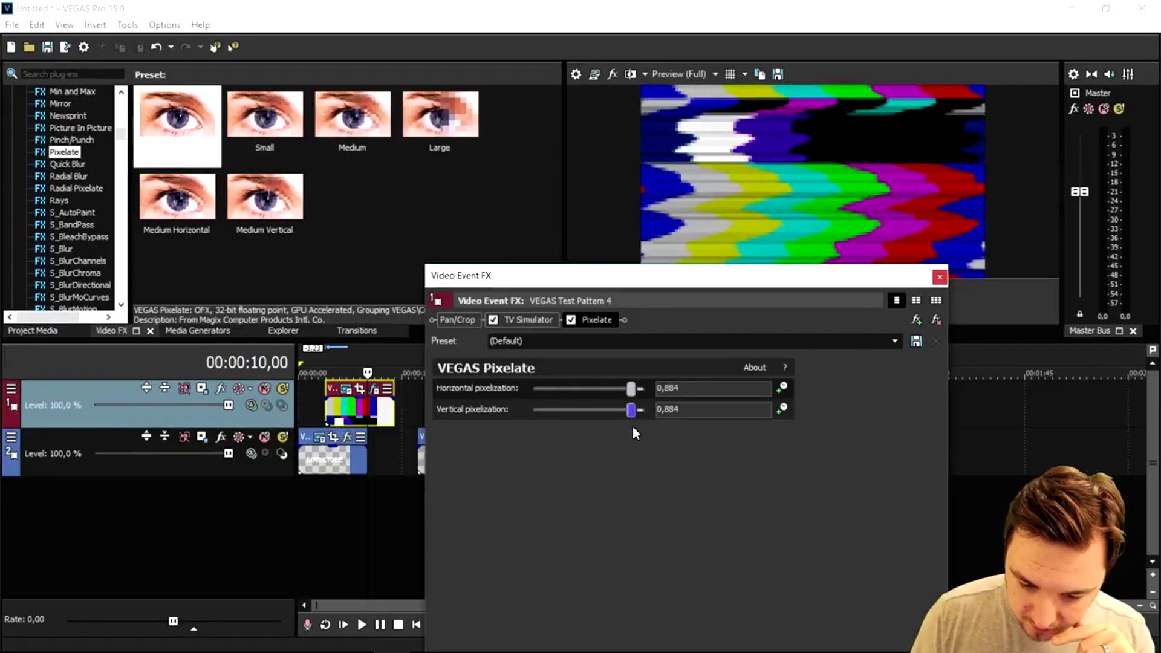
click(940, 277)
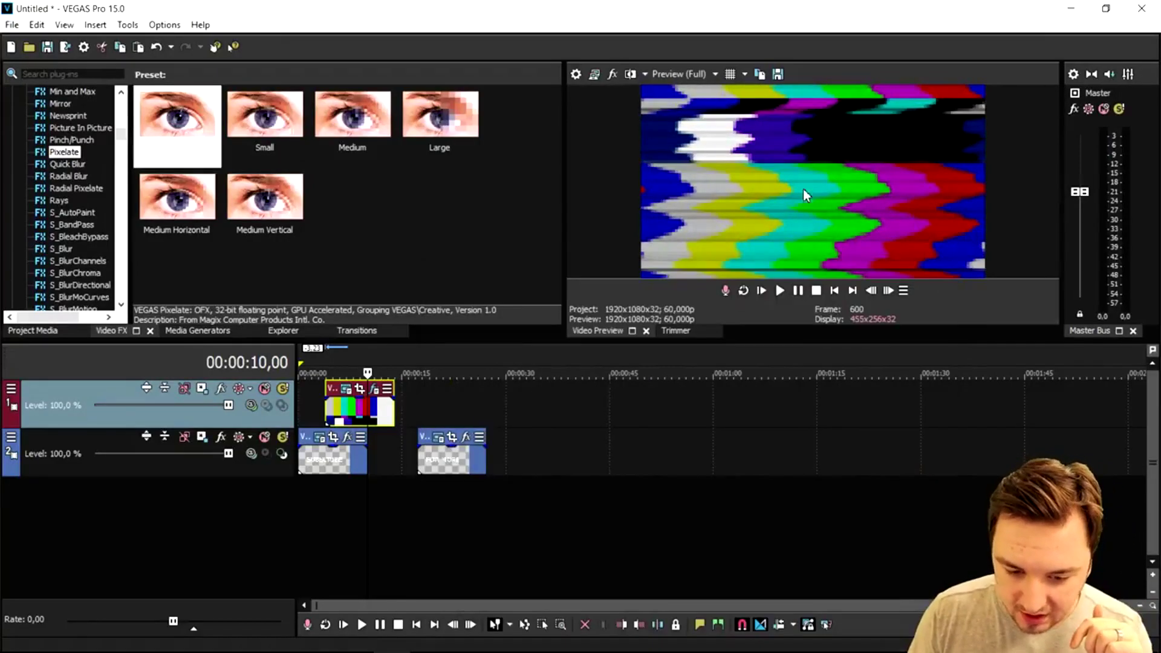
Step: Set preview to Draft Full and make track 1 composite through VEGAS Displacement Map
click(671, 72)
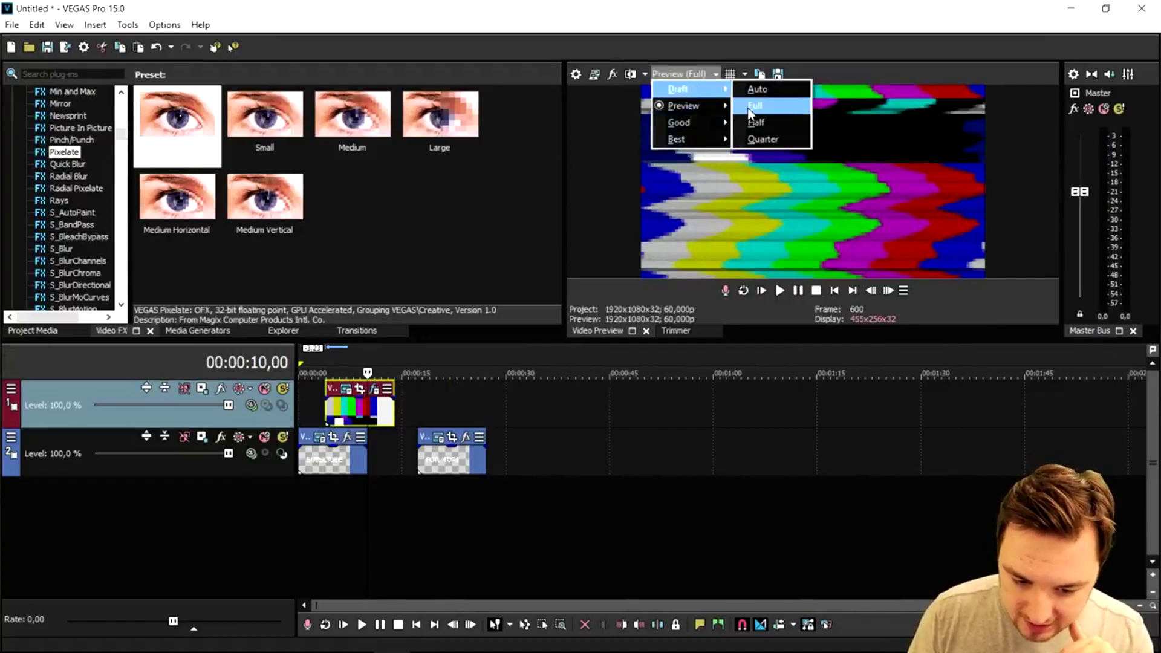
click(765, 105)
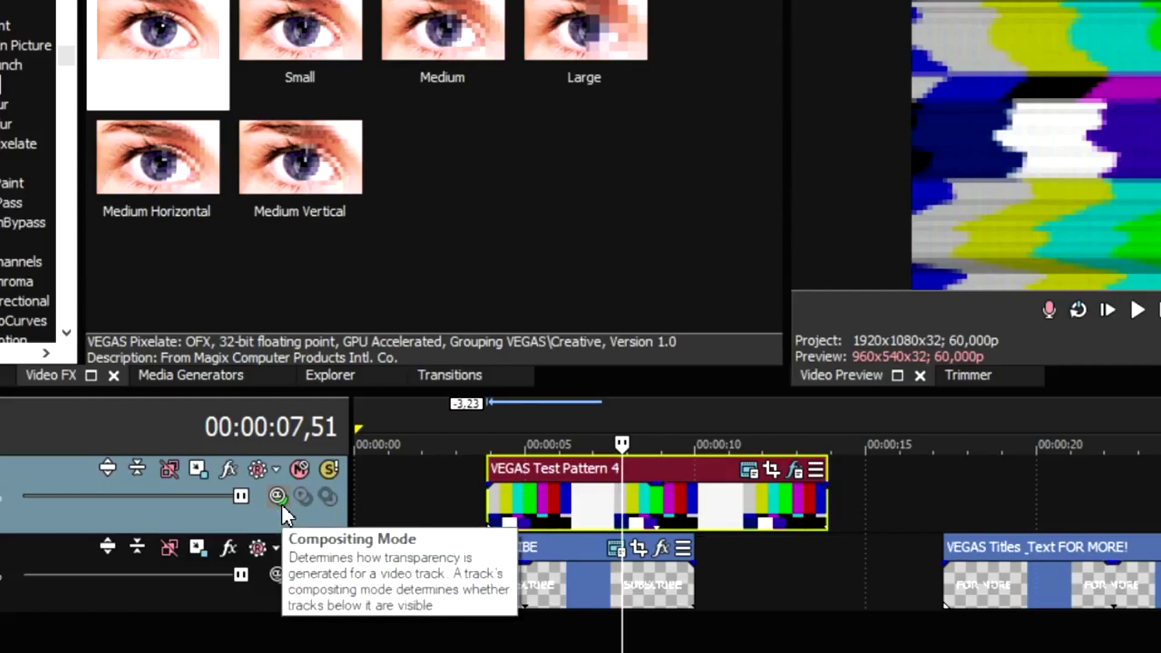
click(282, 505)
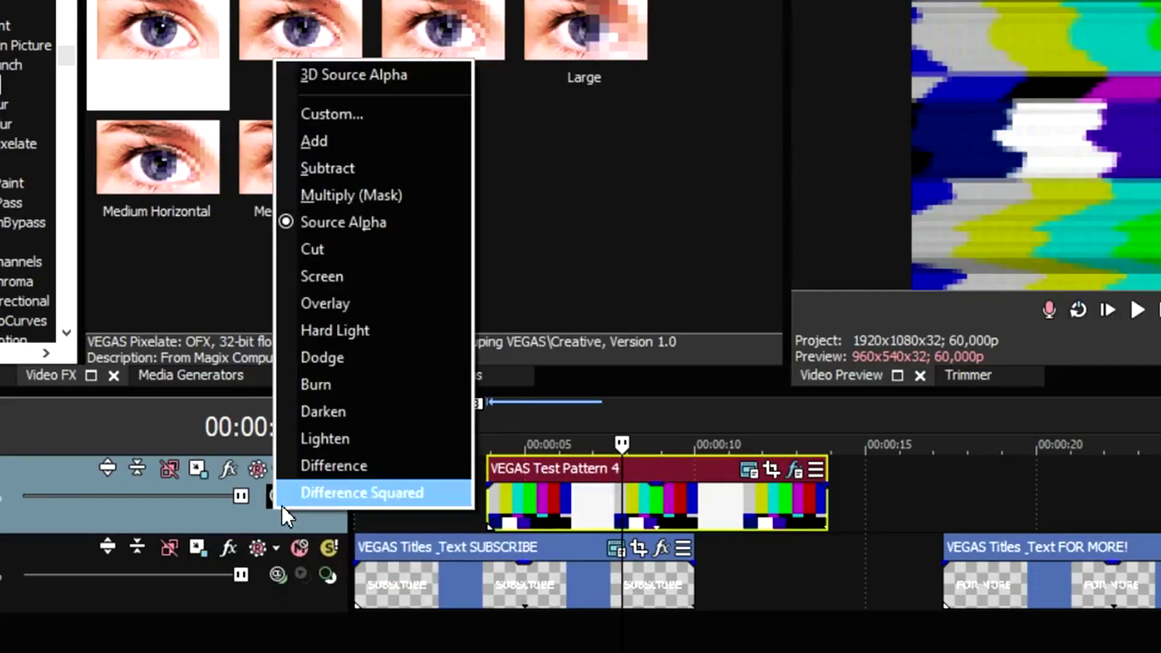
click(358, 116)
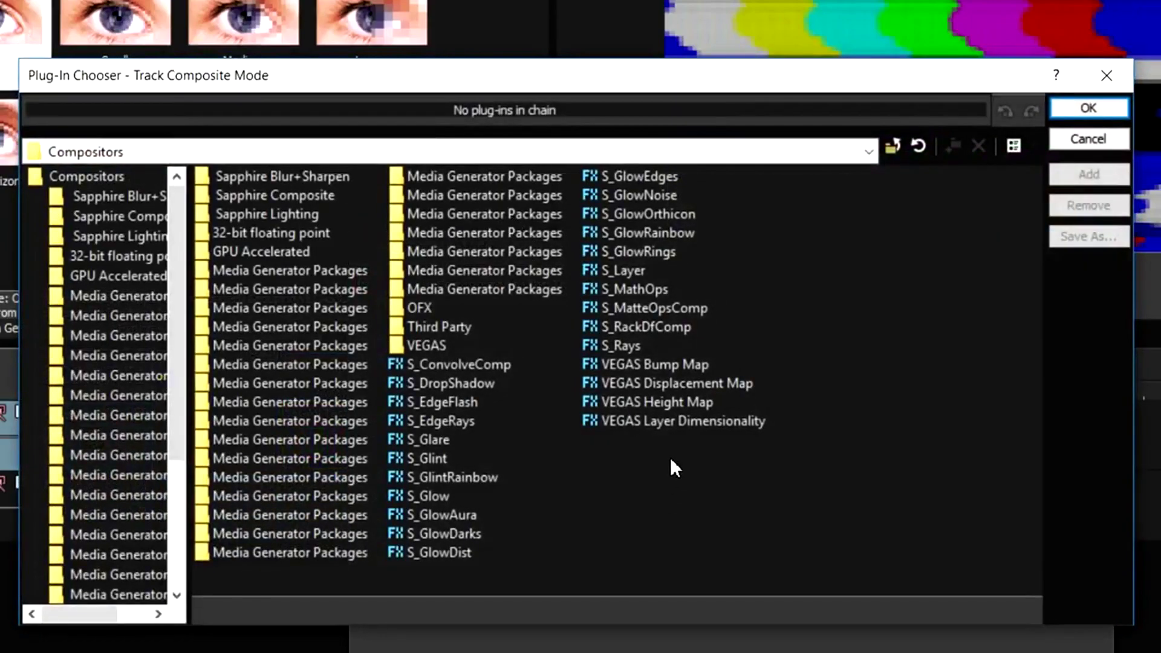
click(691, 386)
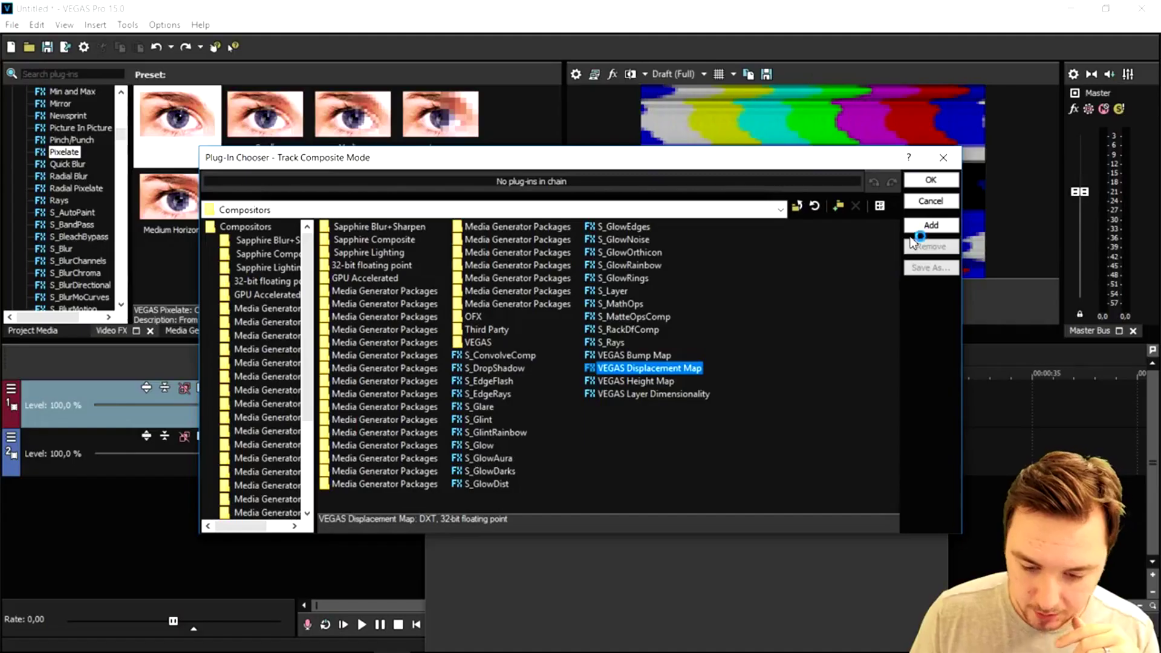
click(1079, 178)
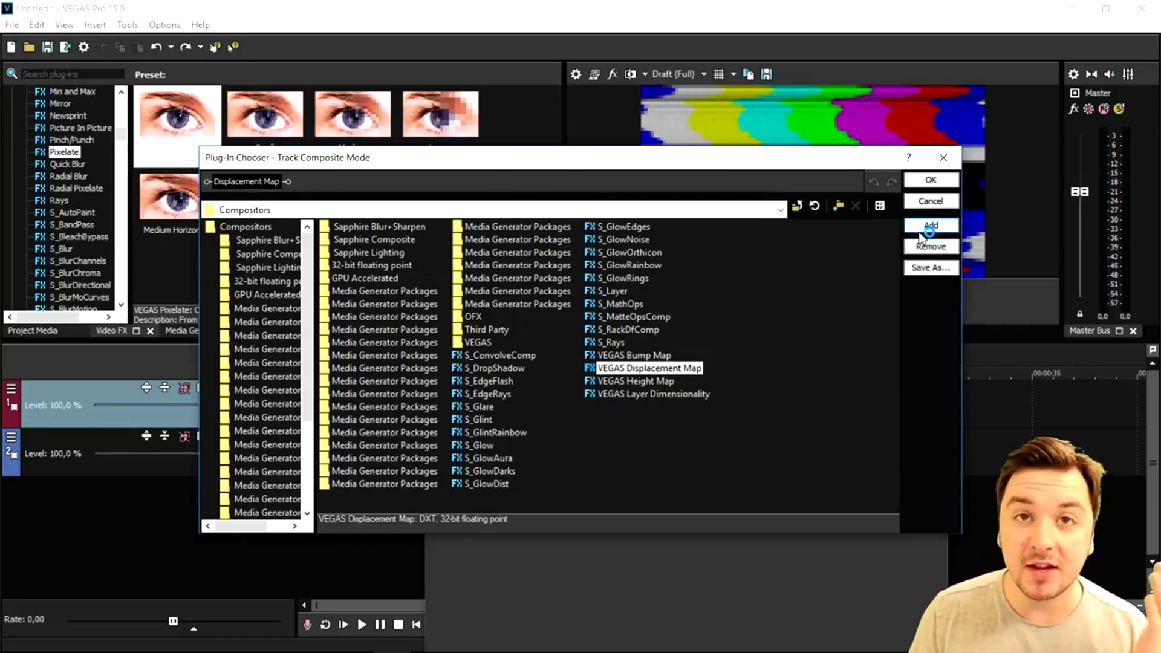
click(931, 180)
drag(713, 288, 827, 262)
click(804, 236)
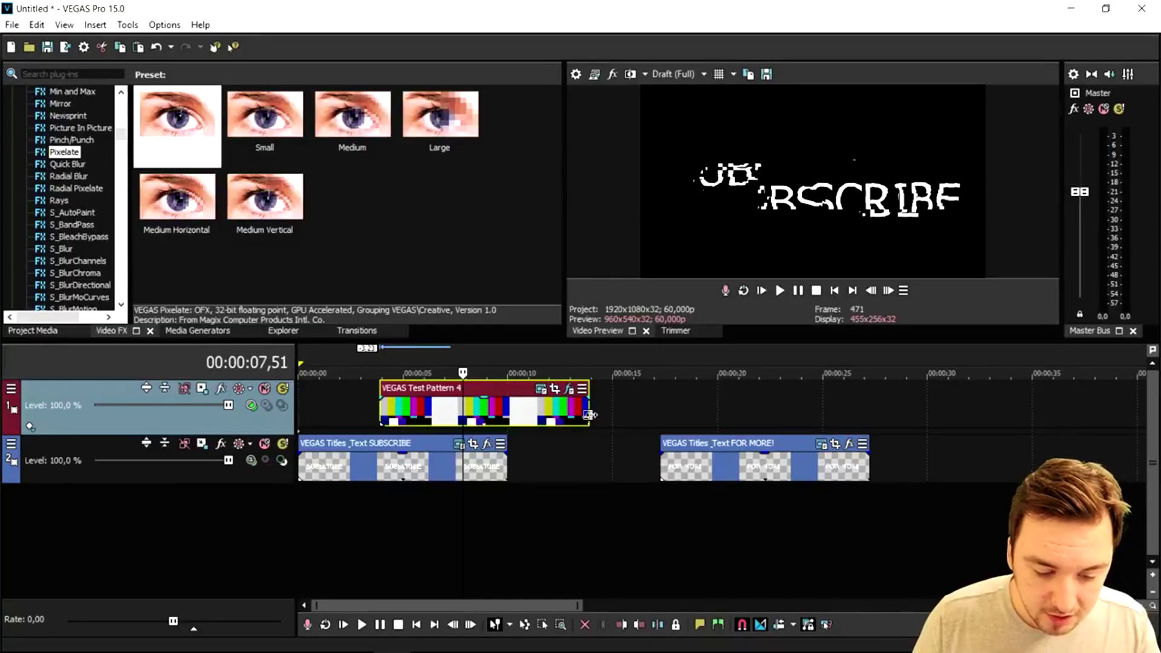
Step: Trim the test-pattern event down to a brief flash
drag(591, 394, 399, 396)
click(369, 366)
scroll(574, 422, up, 5)
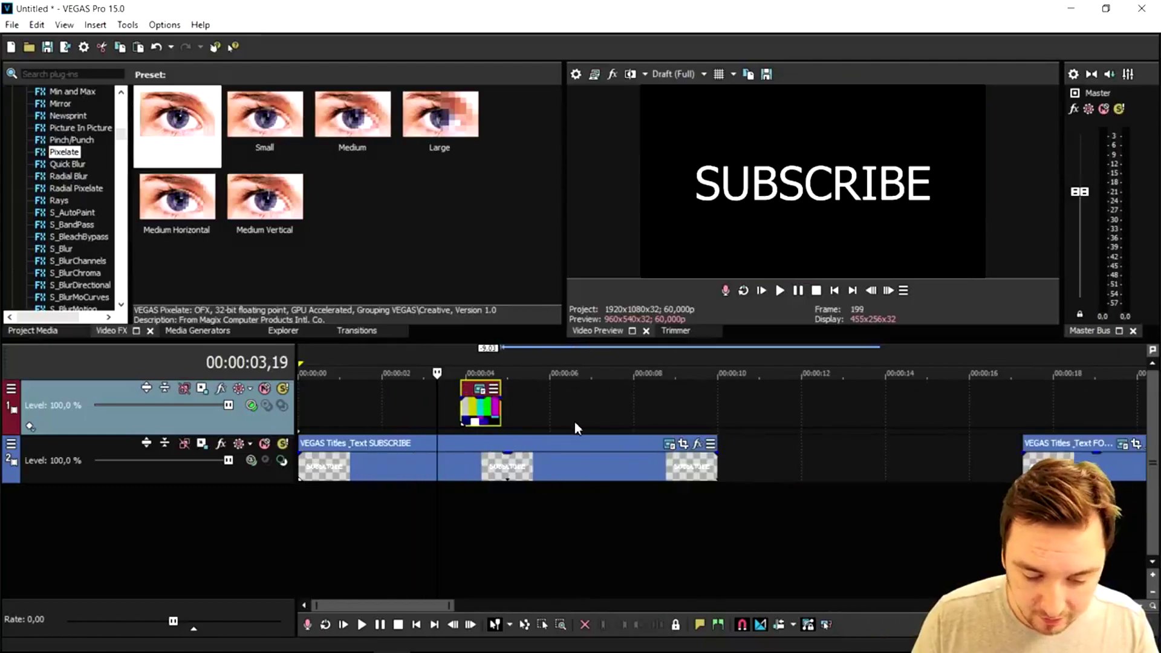
Step: Preview the glitch and trim the SUBSCRIBE title so it ends at the glitch
key(space)
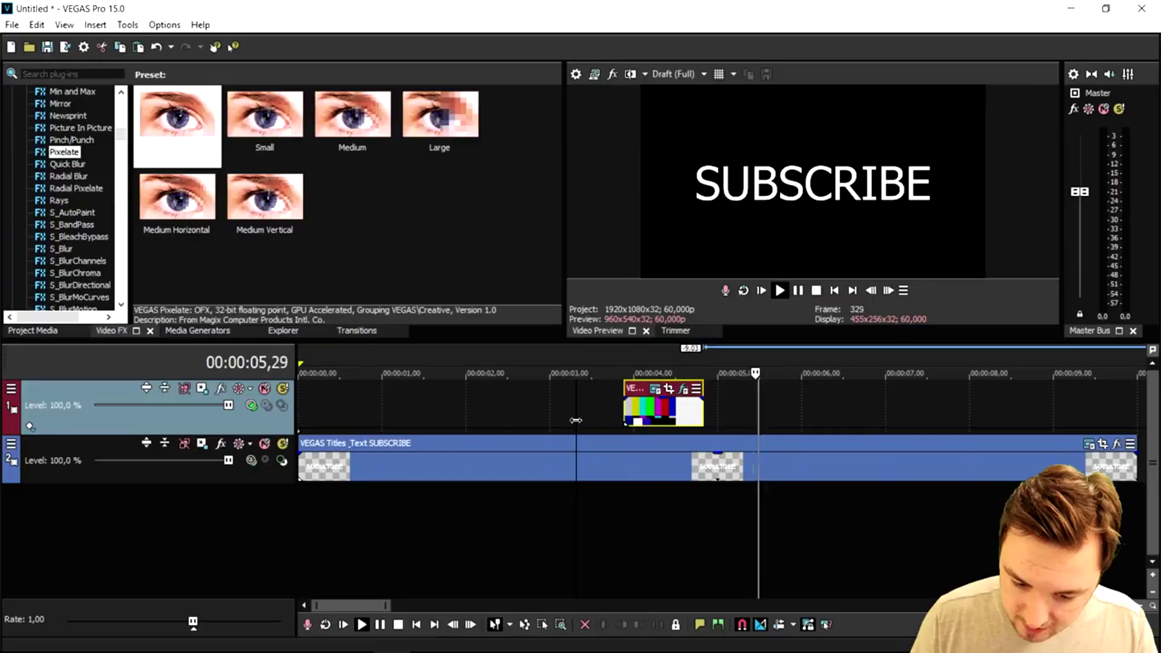
key(space)
scroll(605, 419, down, 2)
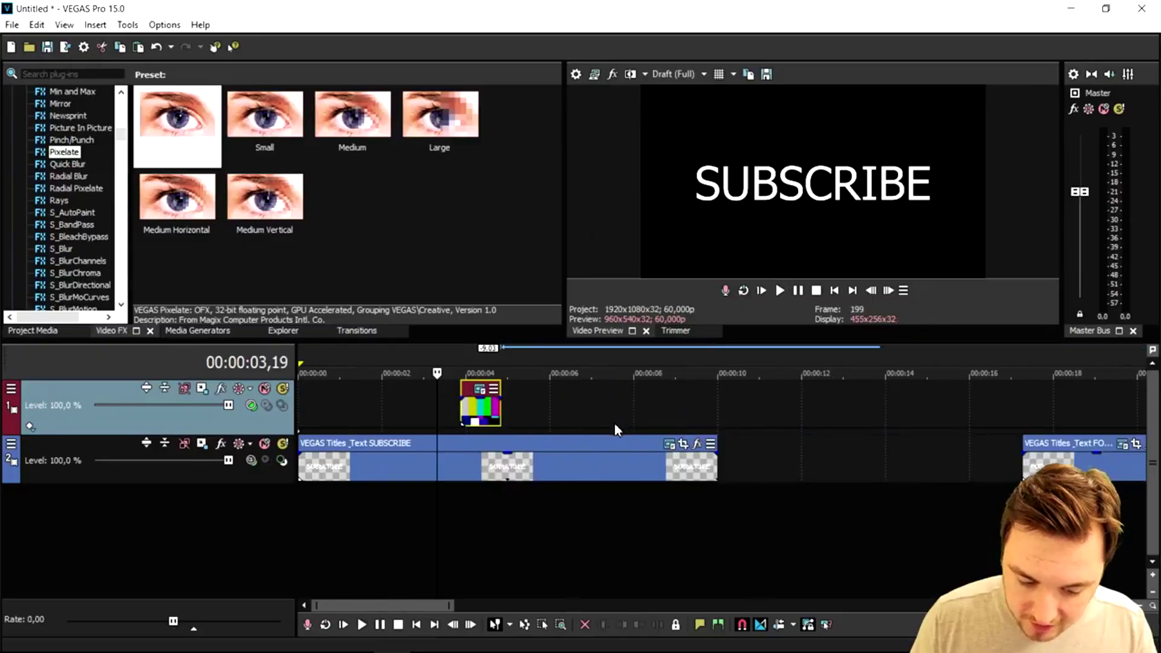
drag(720, 468, 479, 455)
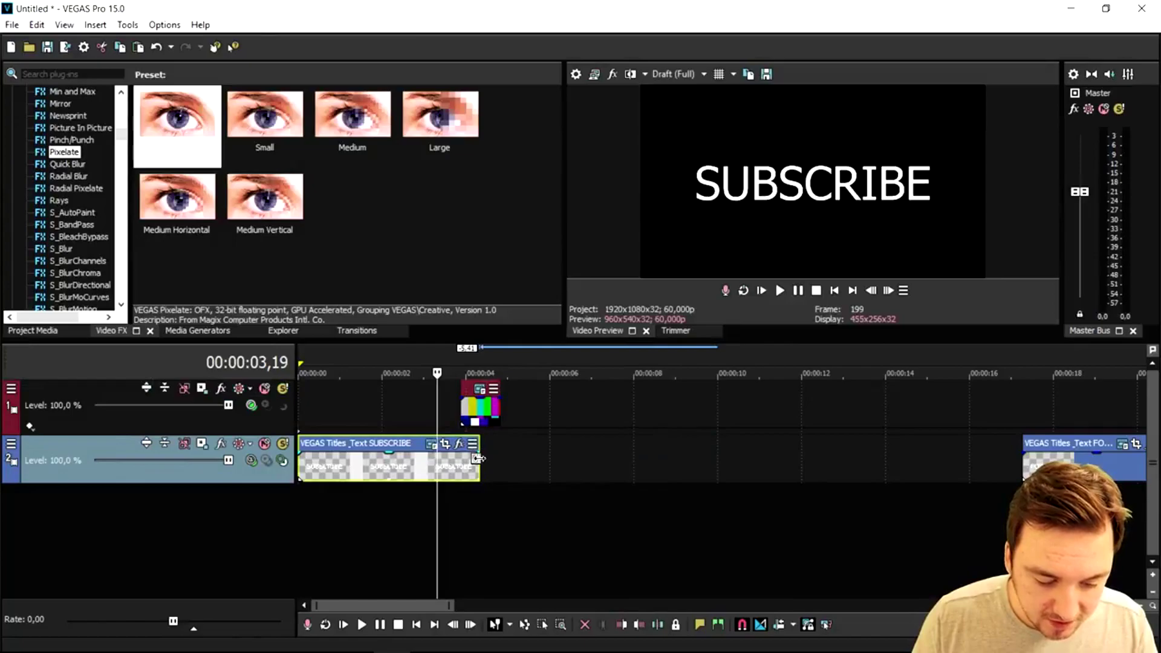
Step: Move the FOR MORE! title left so it starts right after SUBSCRIBE
drag(1066, 462, 546, 456)
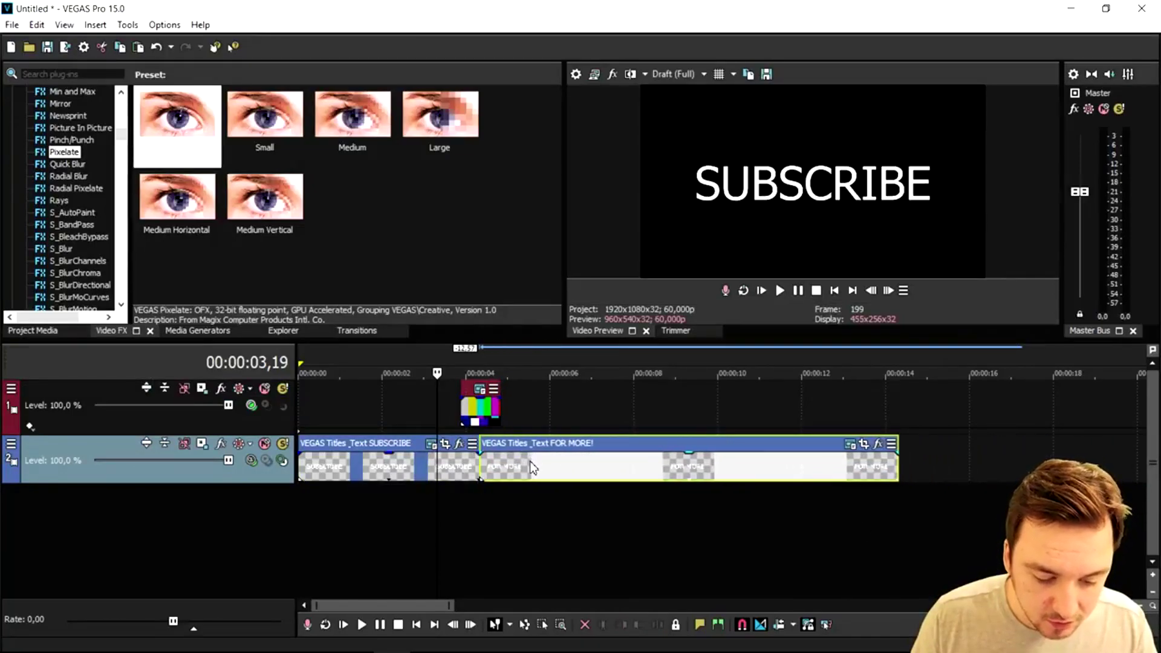
mouse_move(534, 461)
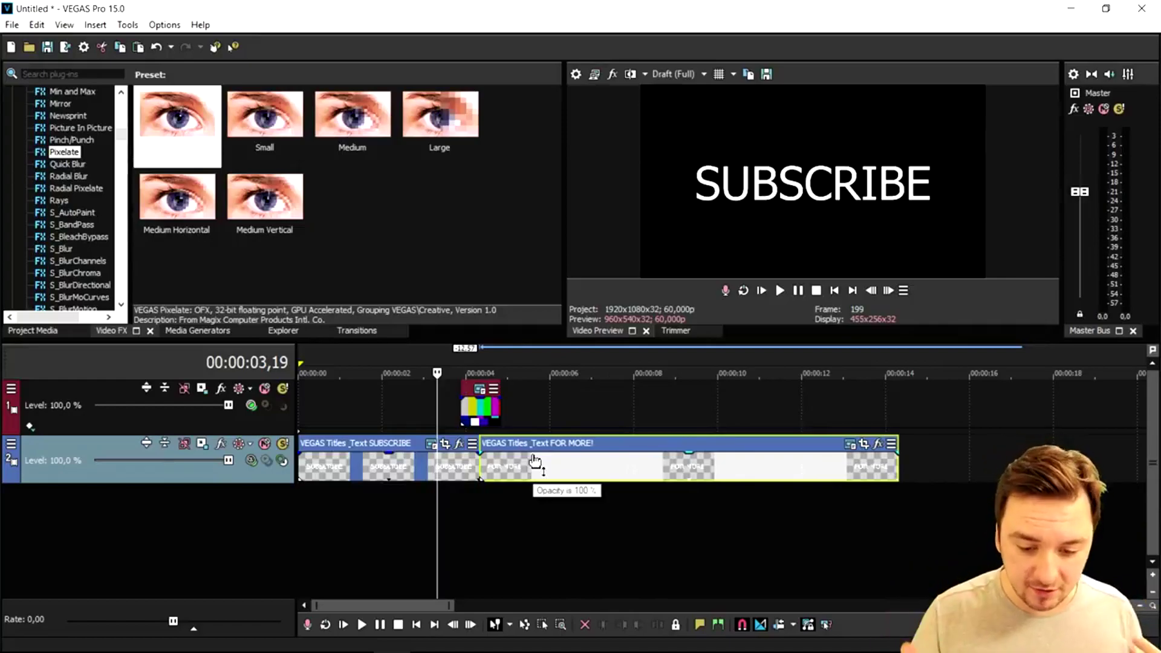
click(532, 463)
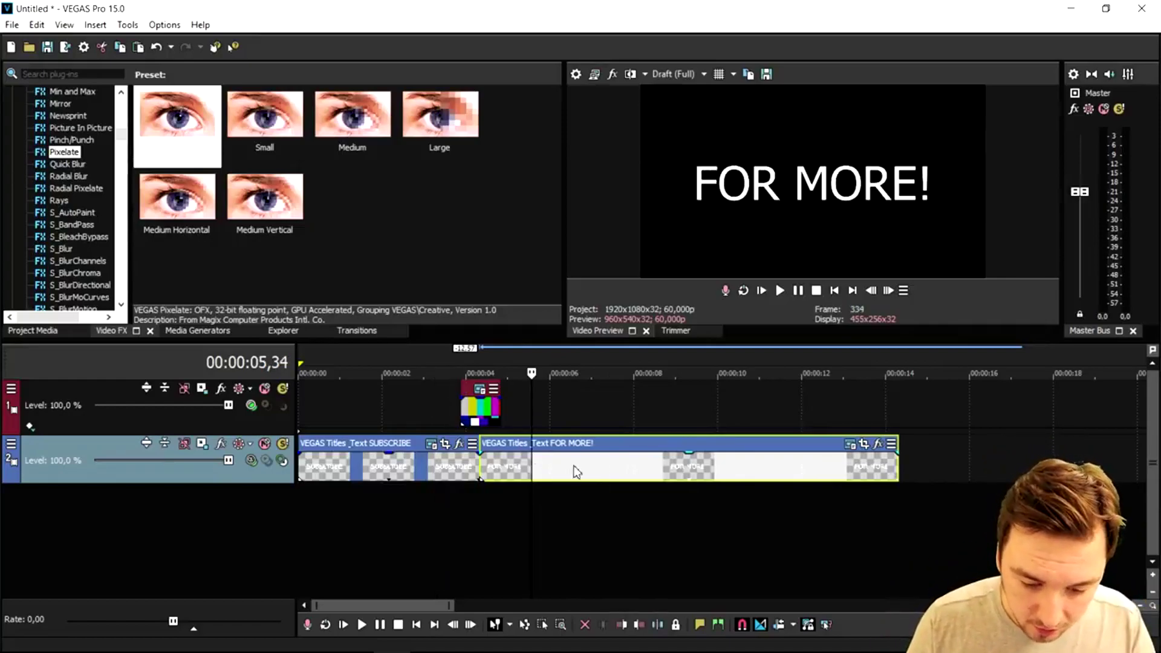
Step: Play the titles from the project start to review the glitch transition
click(839, 296)
key(space)
scroll(634, 431, up, 2)
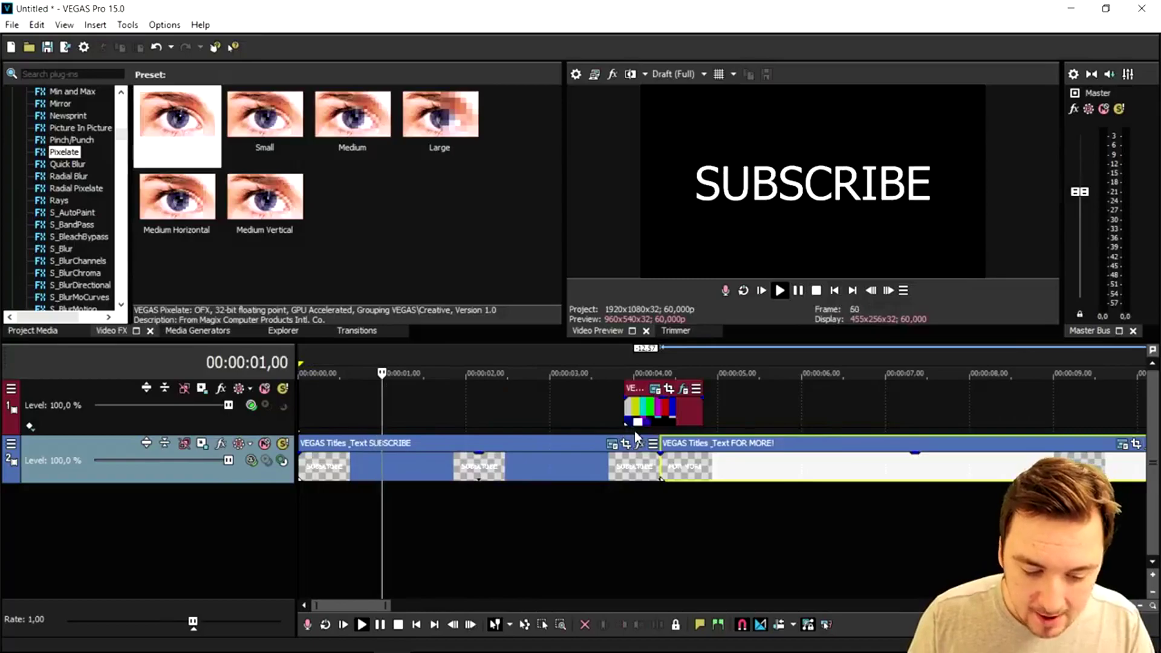
scroll(634, 431, down, 2)
scroll(634, 430, up, 1)
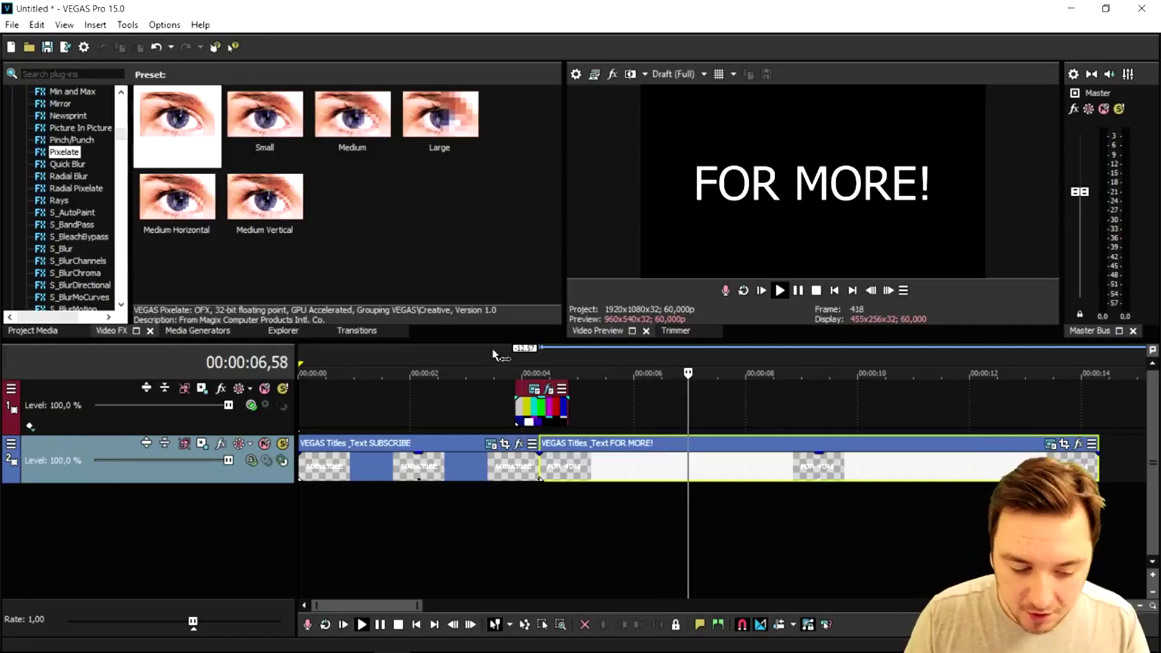
key(space)
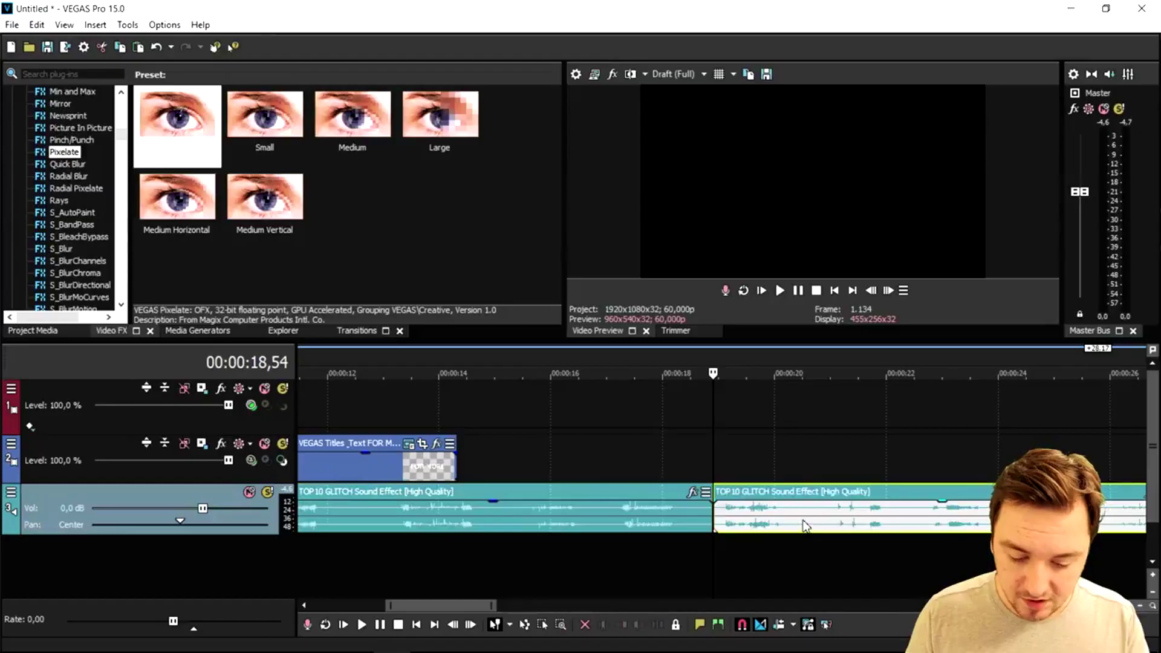
click(804, 520)
Step: Split the TOP 10 GLITCH sound, delete the extra parts, and place one burst under the test pattern
key(s)
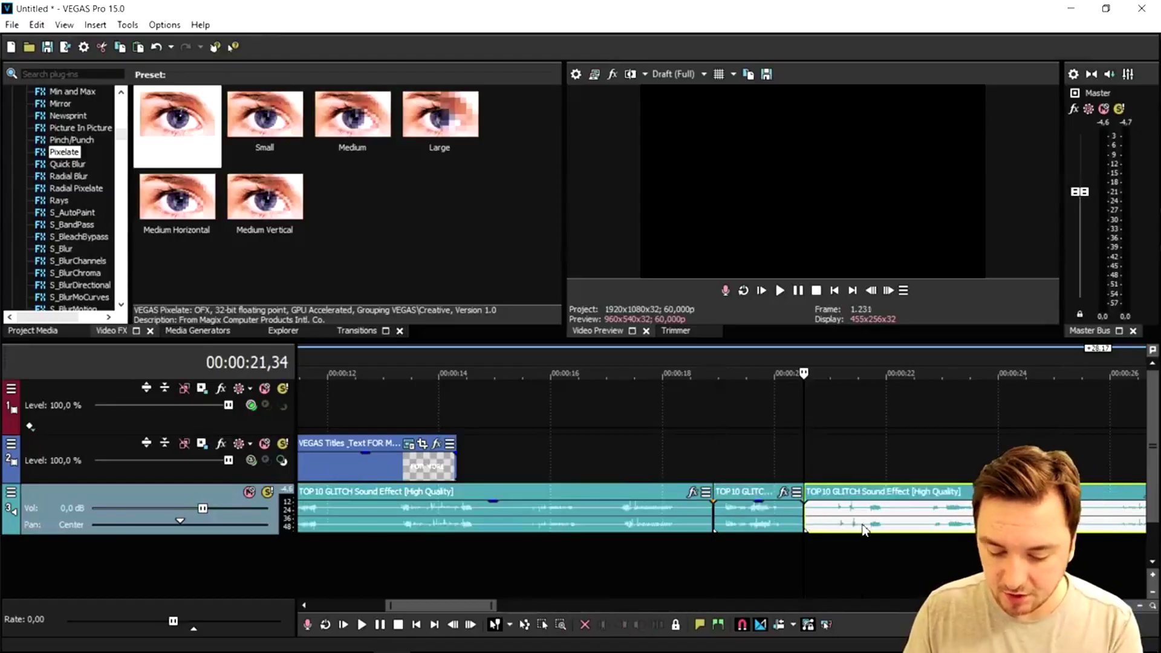
key(Delete)
click(625, 504)
key(Delete)
drag(731, 534, 535, 508)
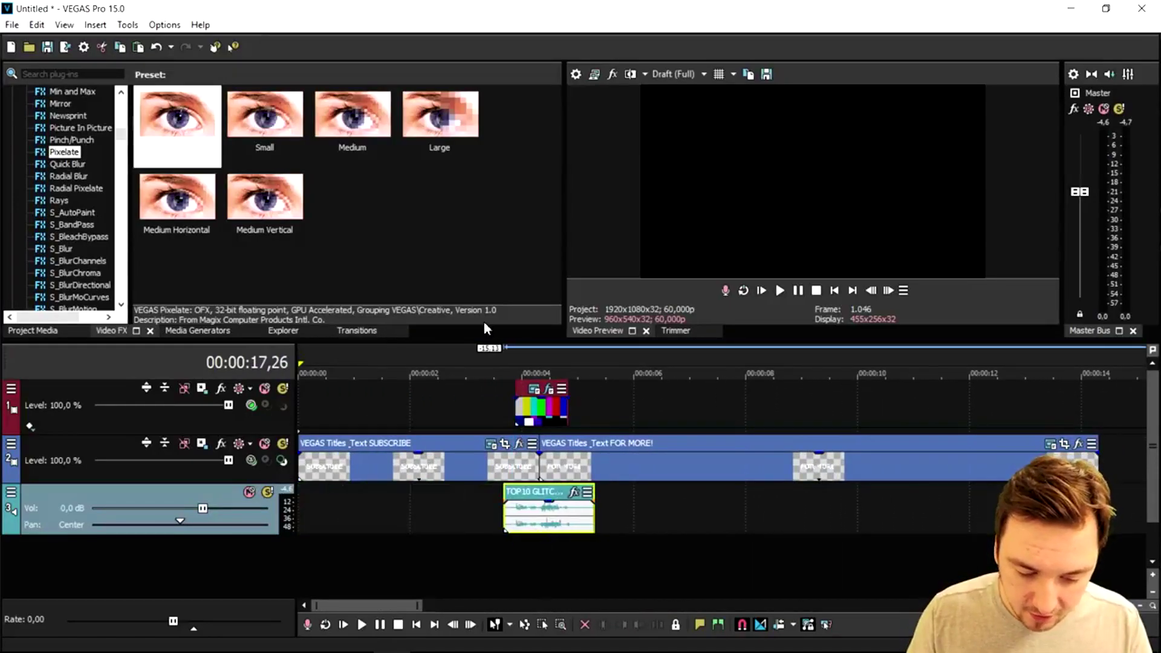